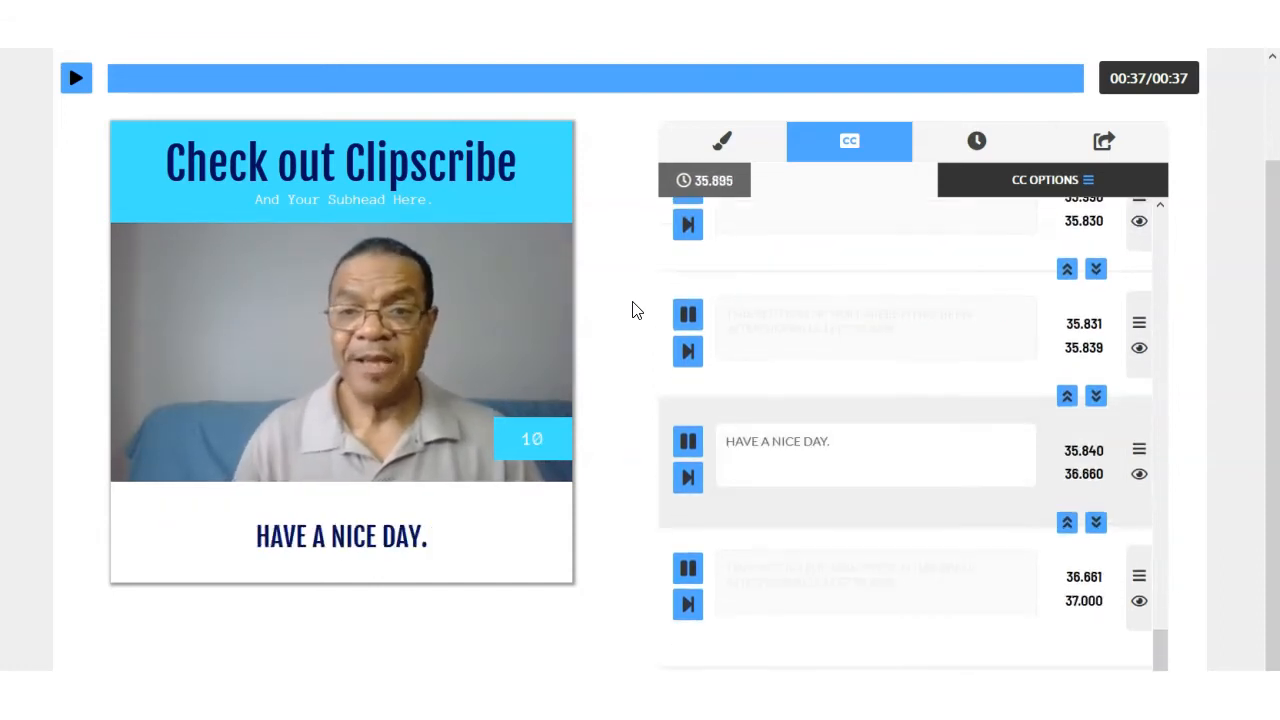
click(548, 456)
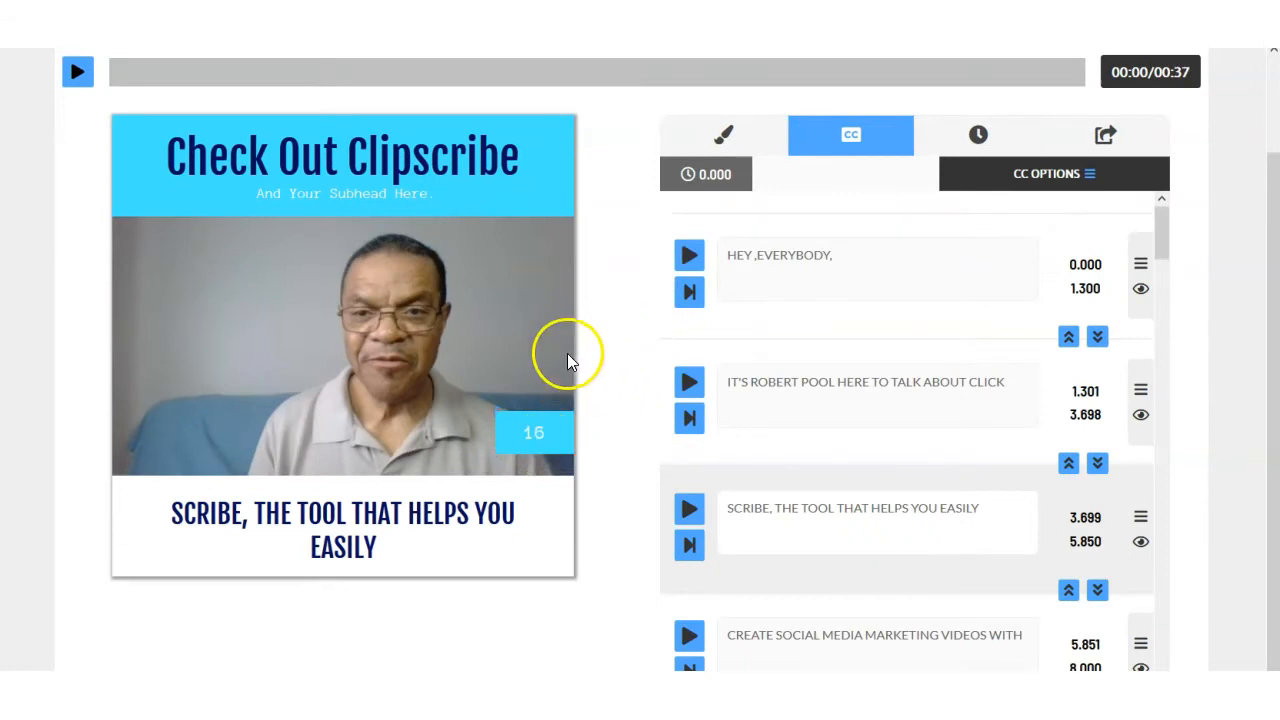
click(466, 491)
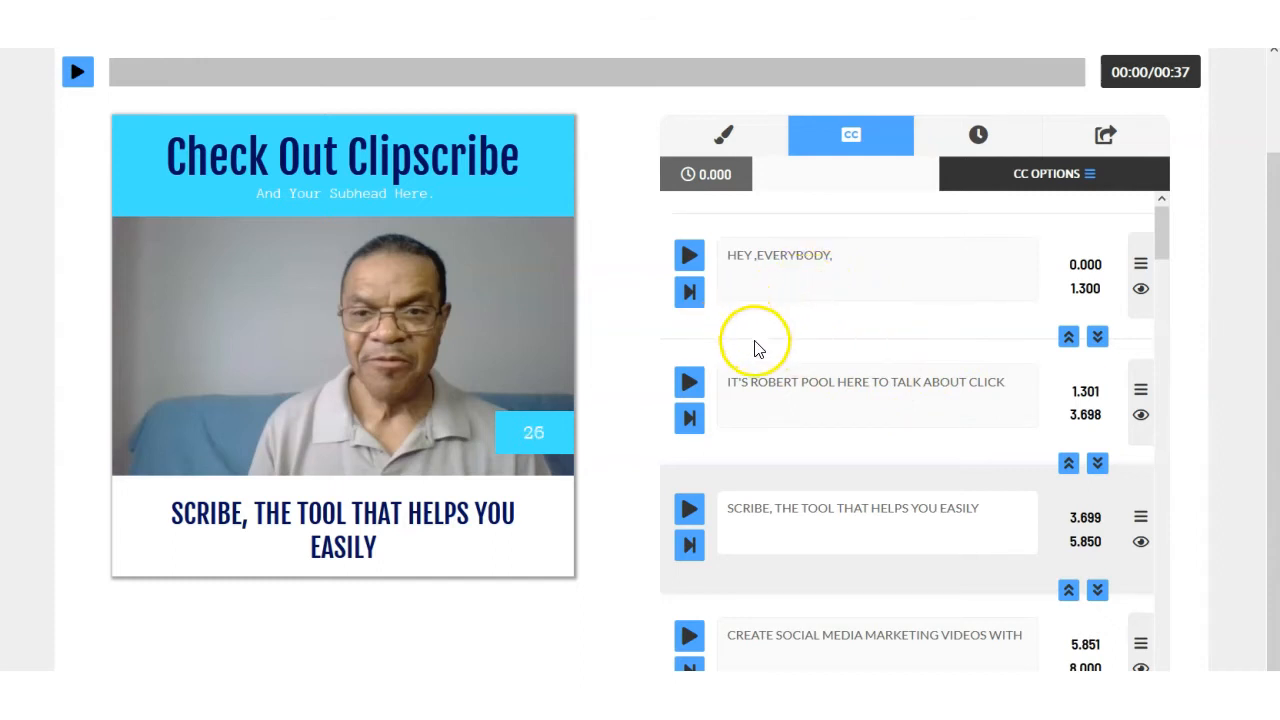
Step: Add the missing final E to the speaker's surname in the caption starting at 1.301
scroll(849, 362, down, 1)
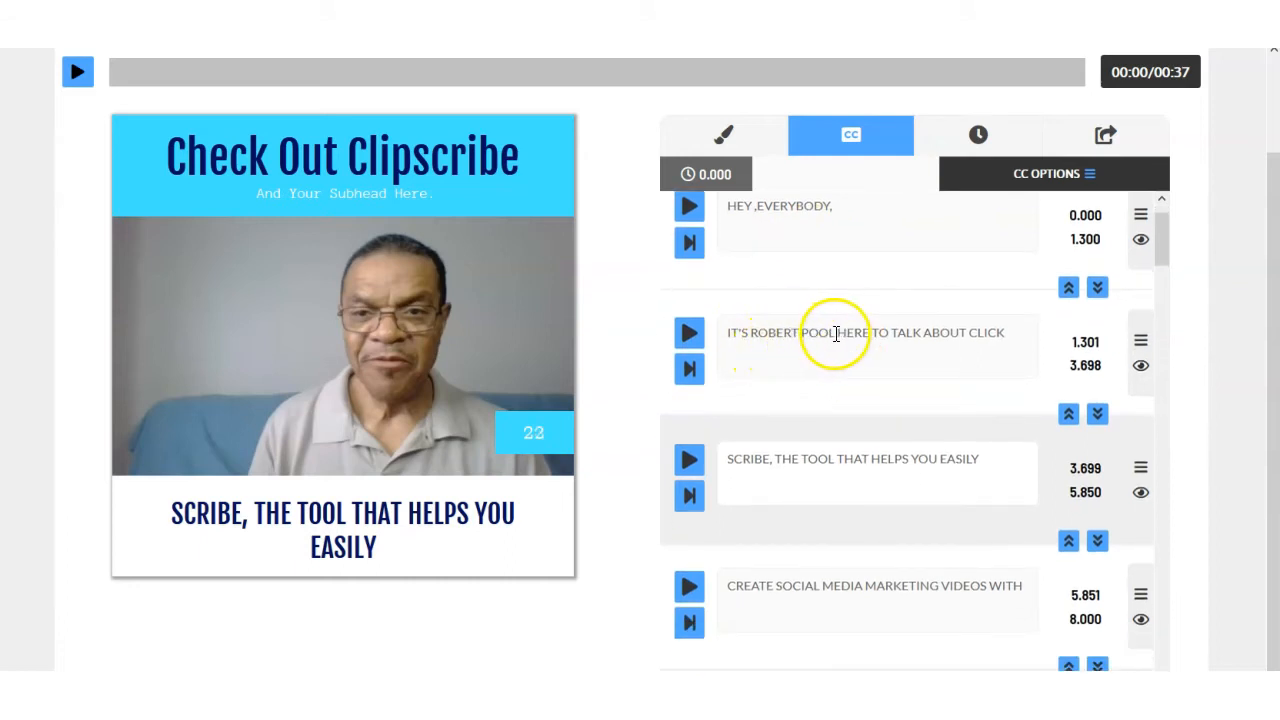
click(690, 372)
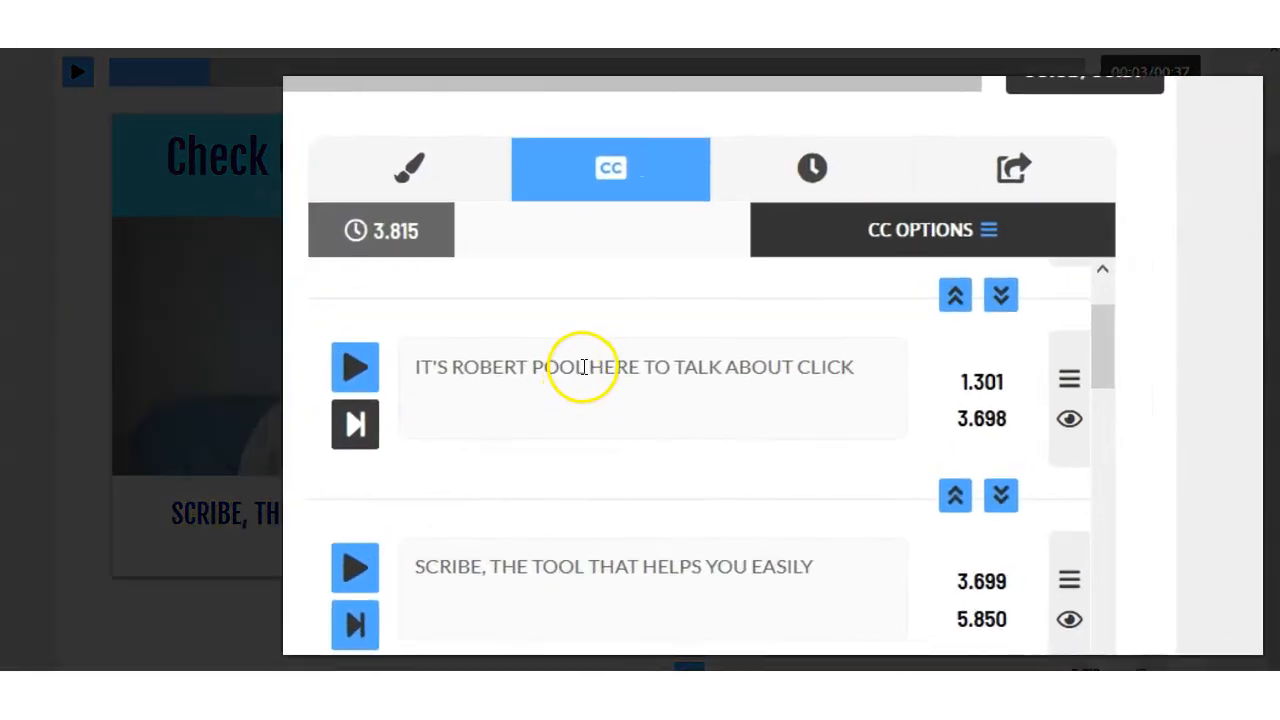
click(583, 367)
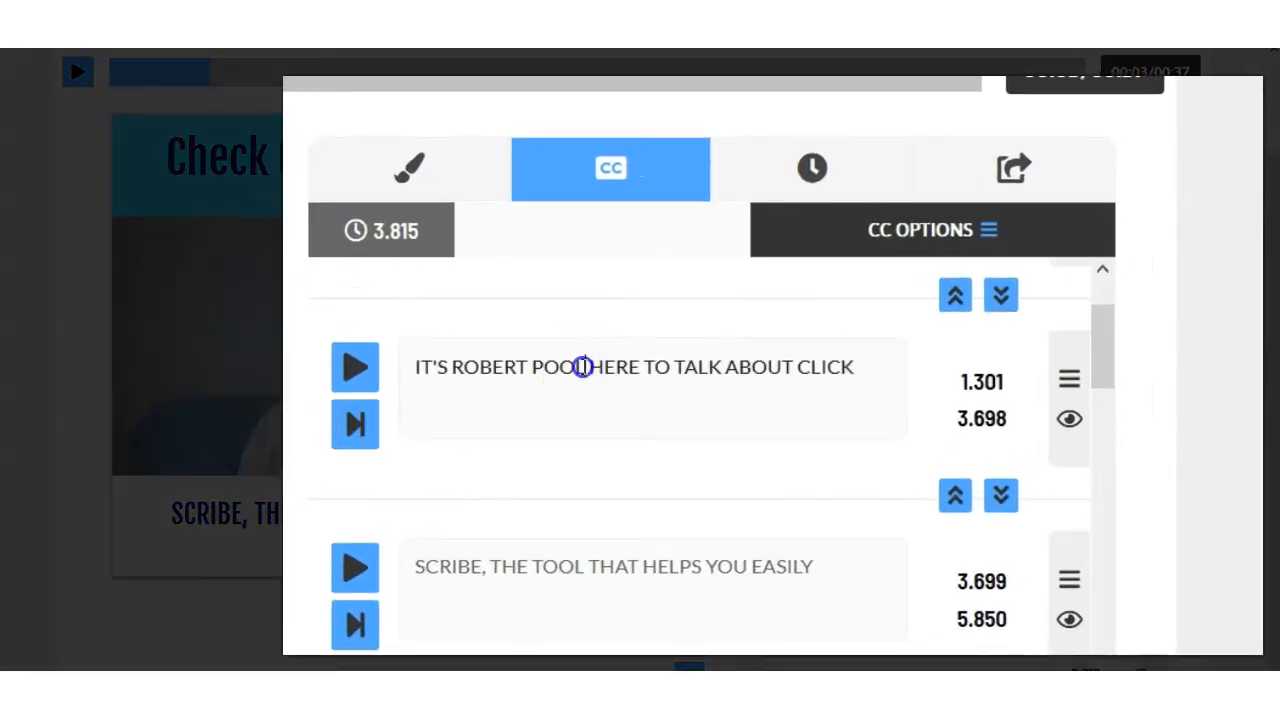
text(E)
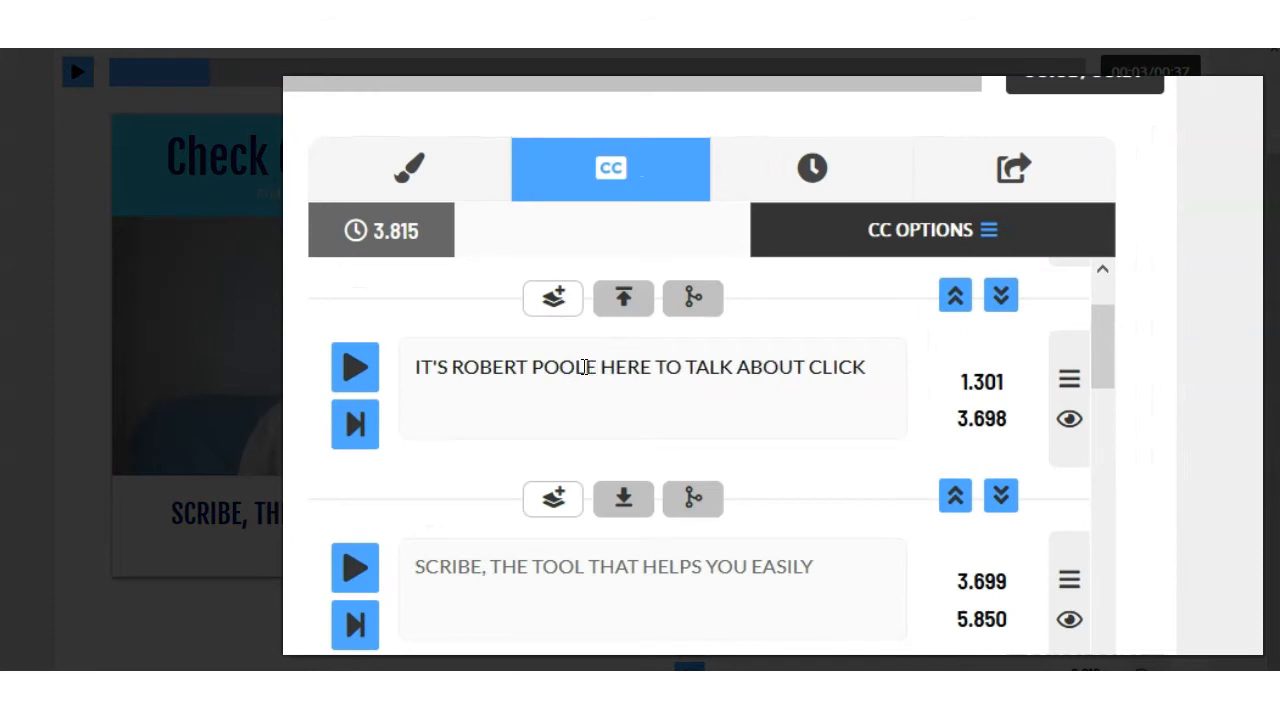
click(620, 432)
click(643, 658)
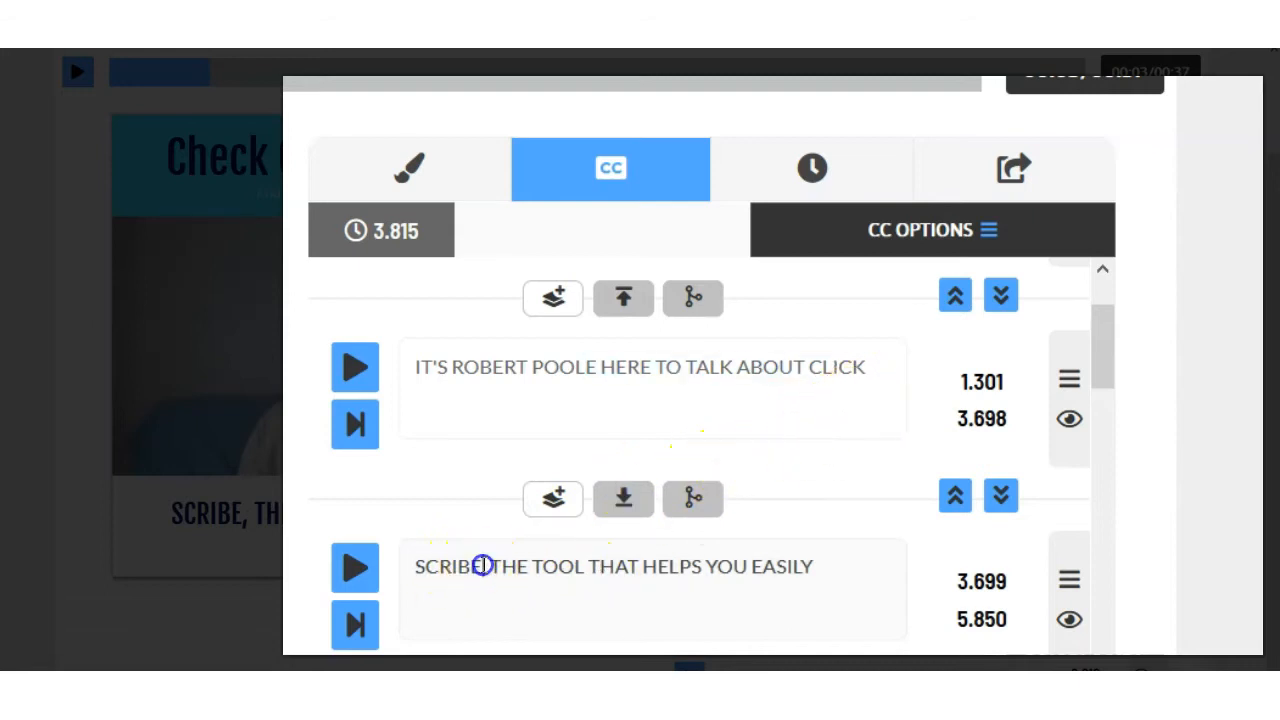
Step: Merge the word SCRIBE from the caption starting at 3.699 into the caption block above it
double_click(451, 566)
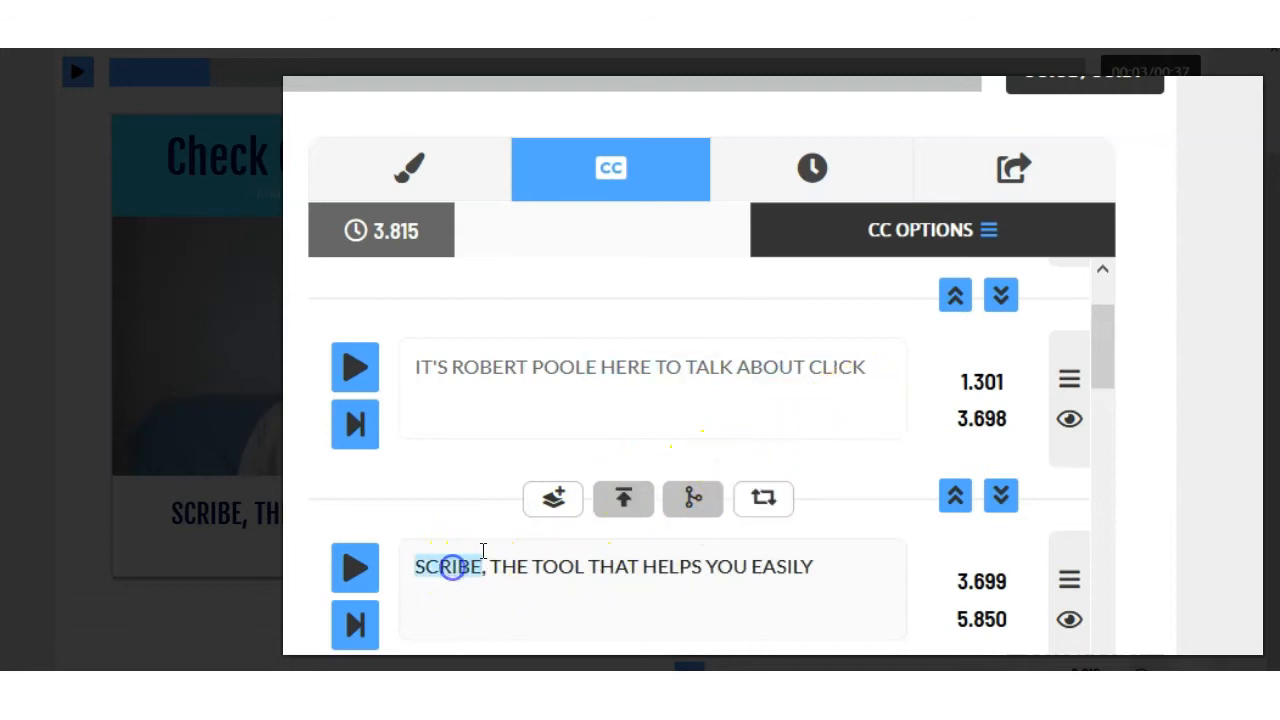
click(698, 508)
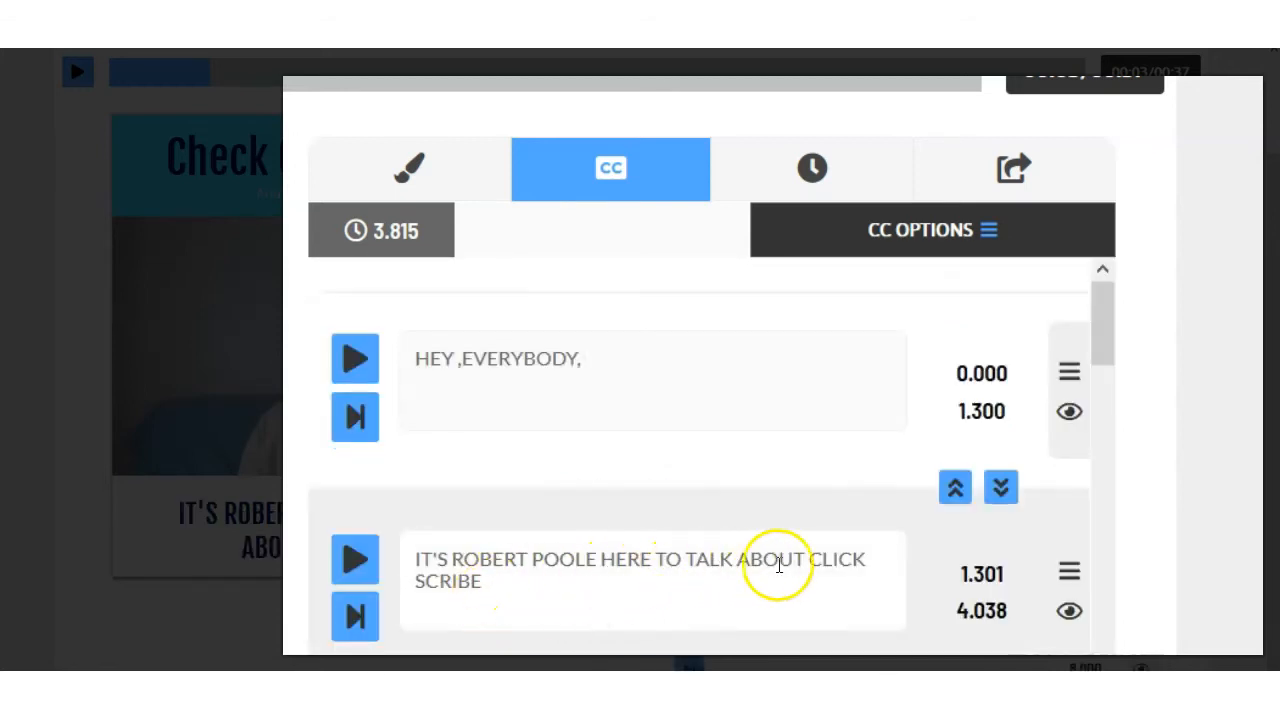
Step: Change CLICK to CLIP in the caption starting at 1.301 and save the project
click(852, 562)
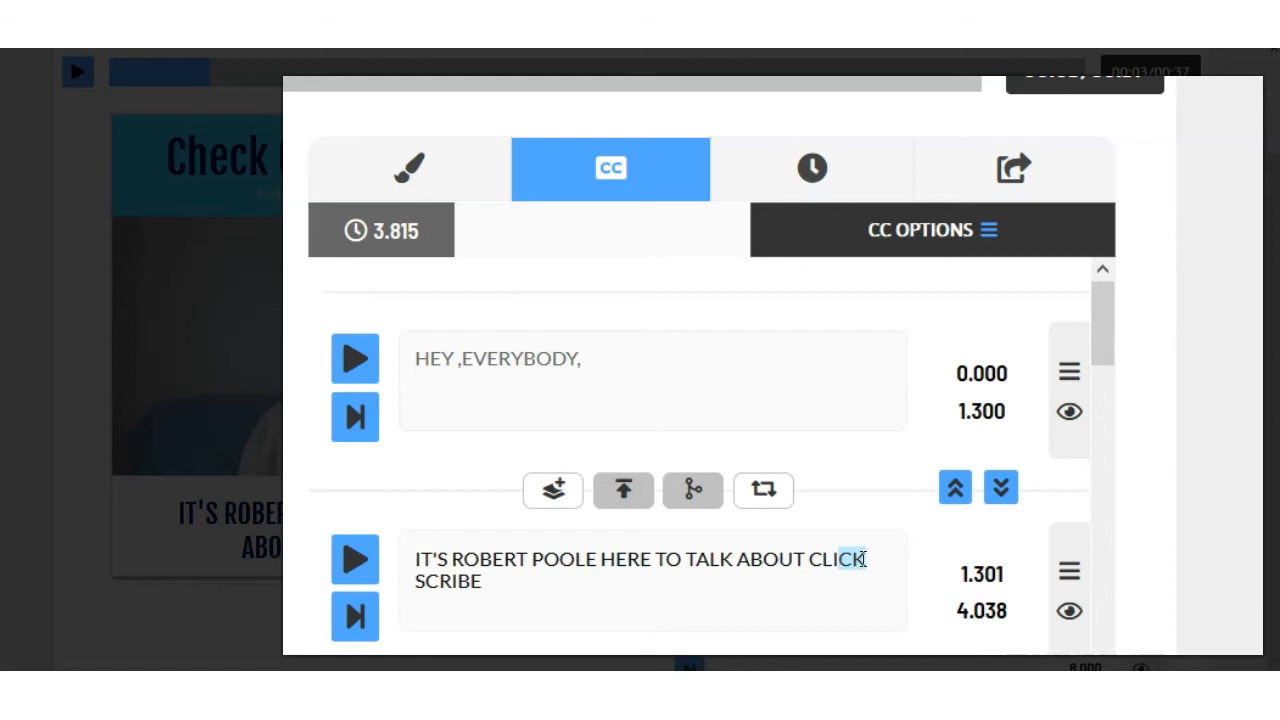
scroll(788, 612, up, 2)
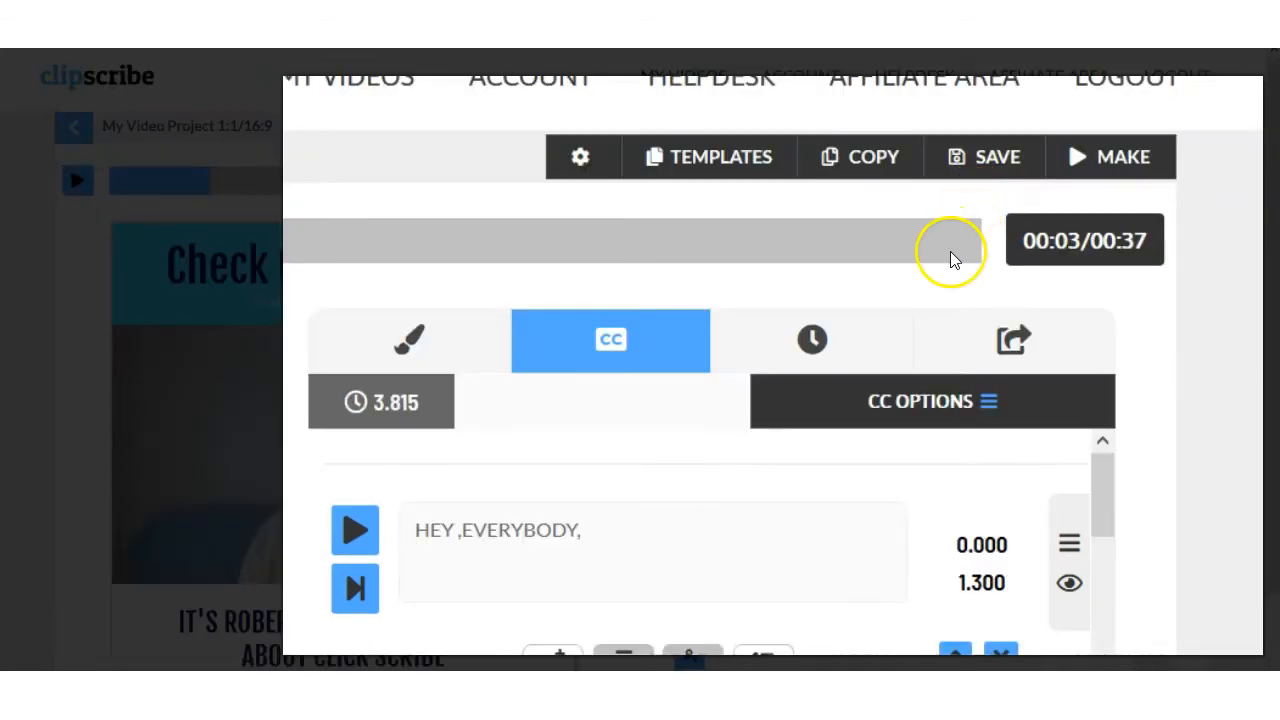
click(1000, 165)
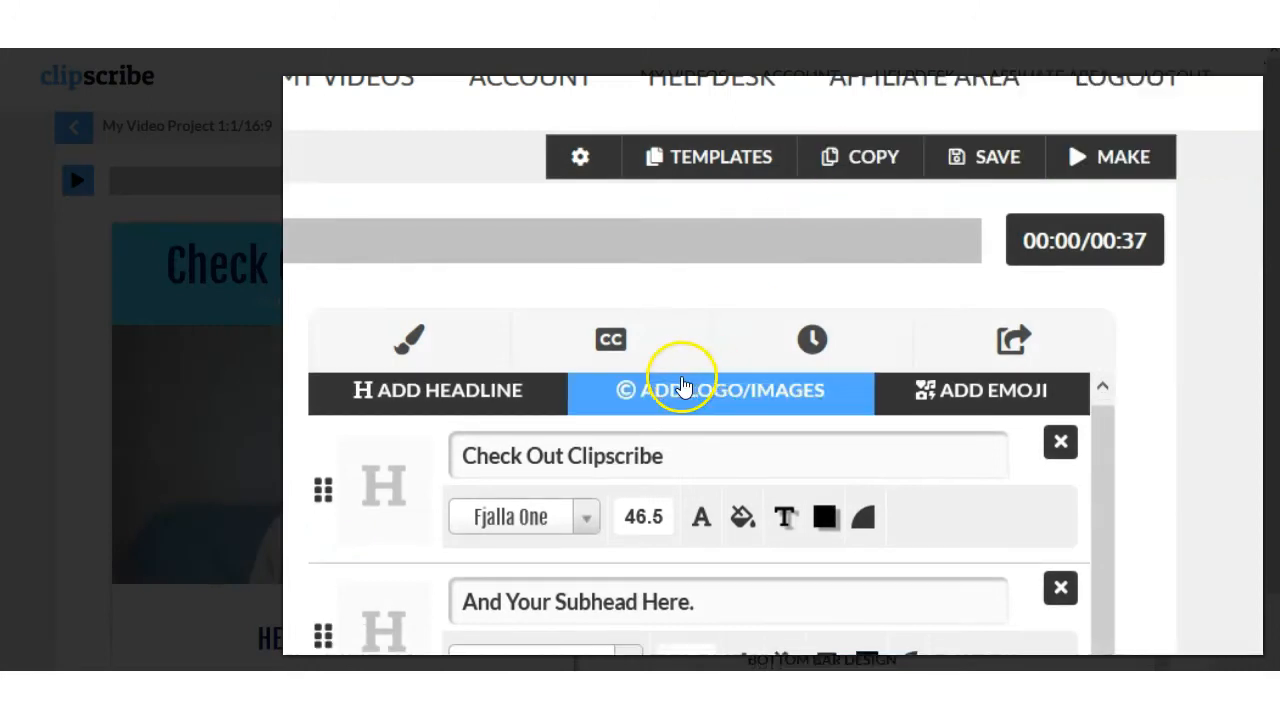
Step: Reopen the captions and delete the leading comma before THE TOOL THAT HELPS YOU EASILY
click(611, 342)
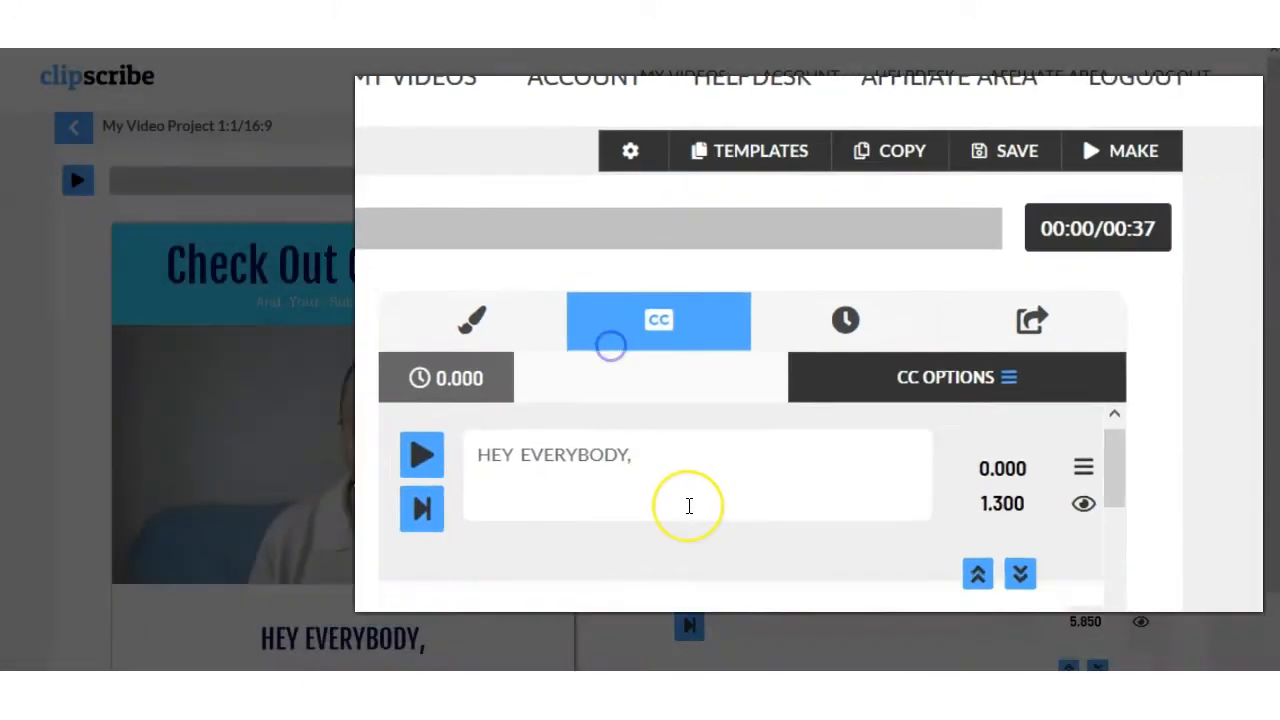
scroll(873, 371, down, 3)
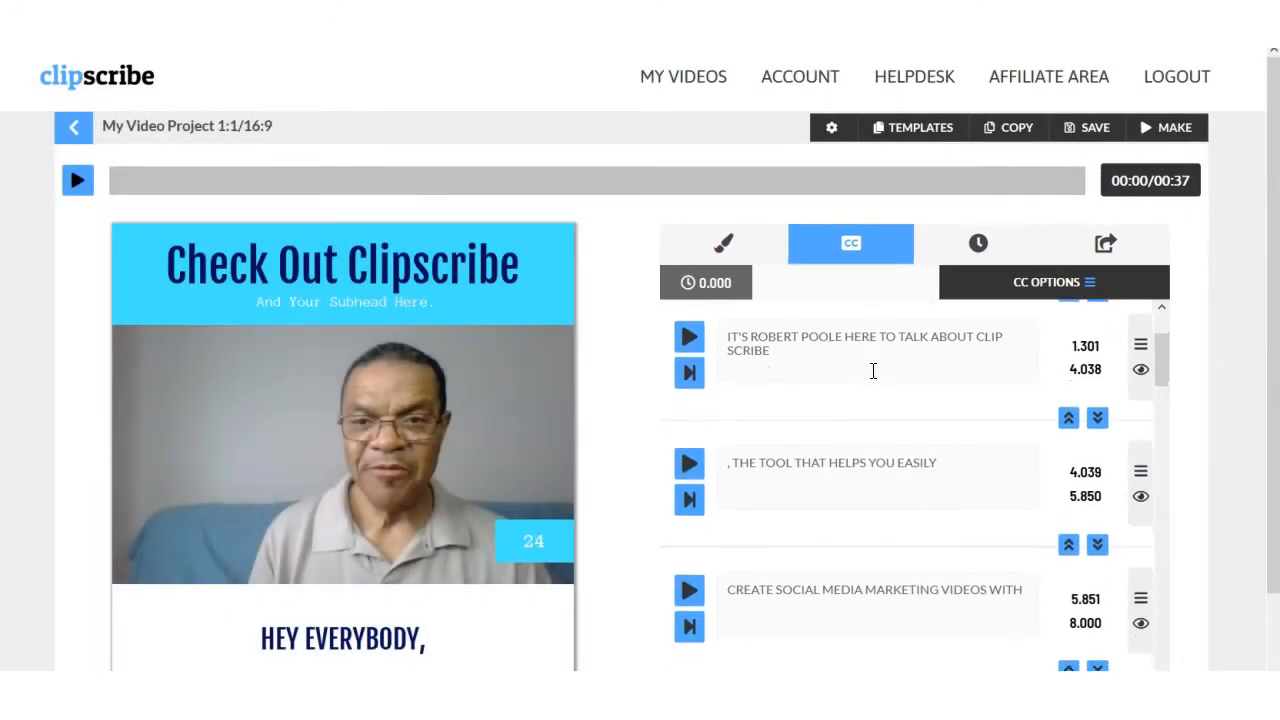
scroll(873, 371, down, 1)
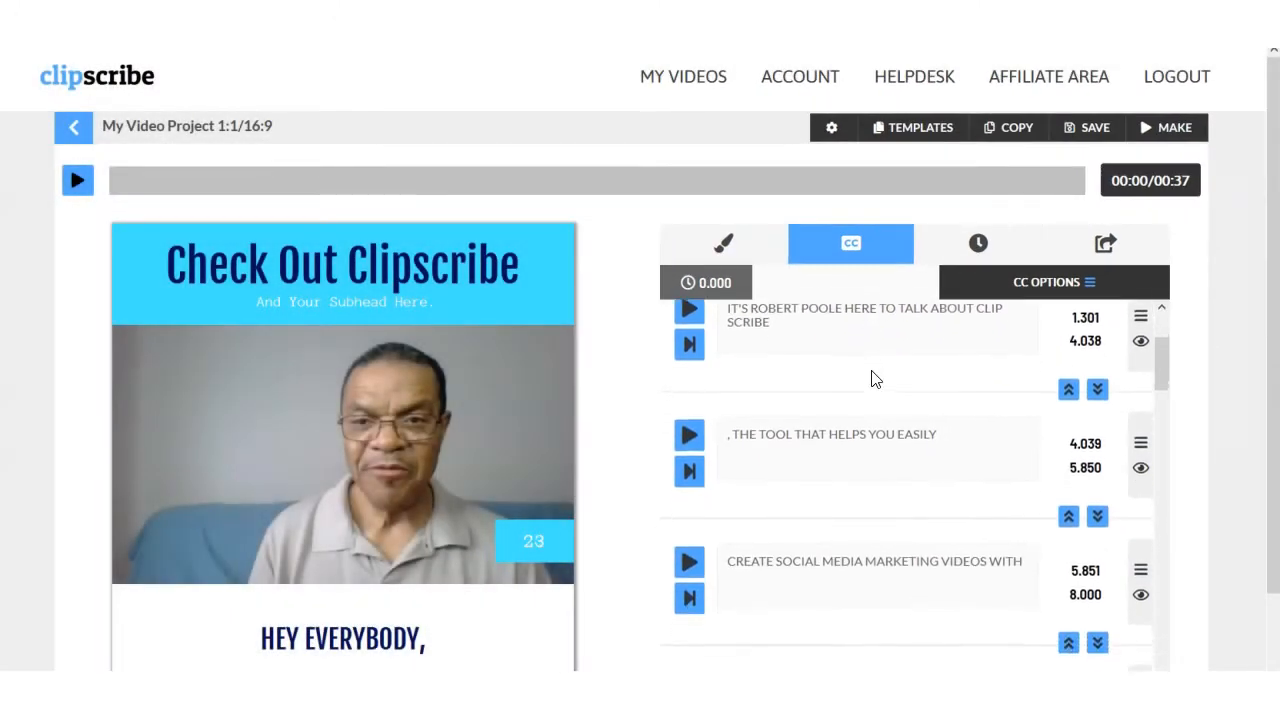
click(732, 420)
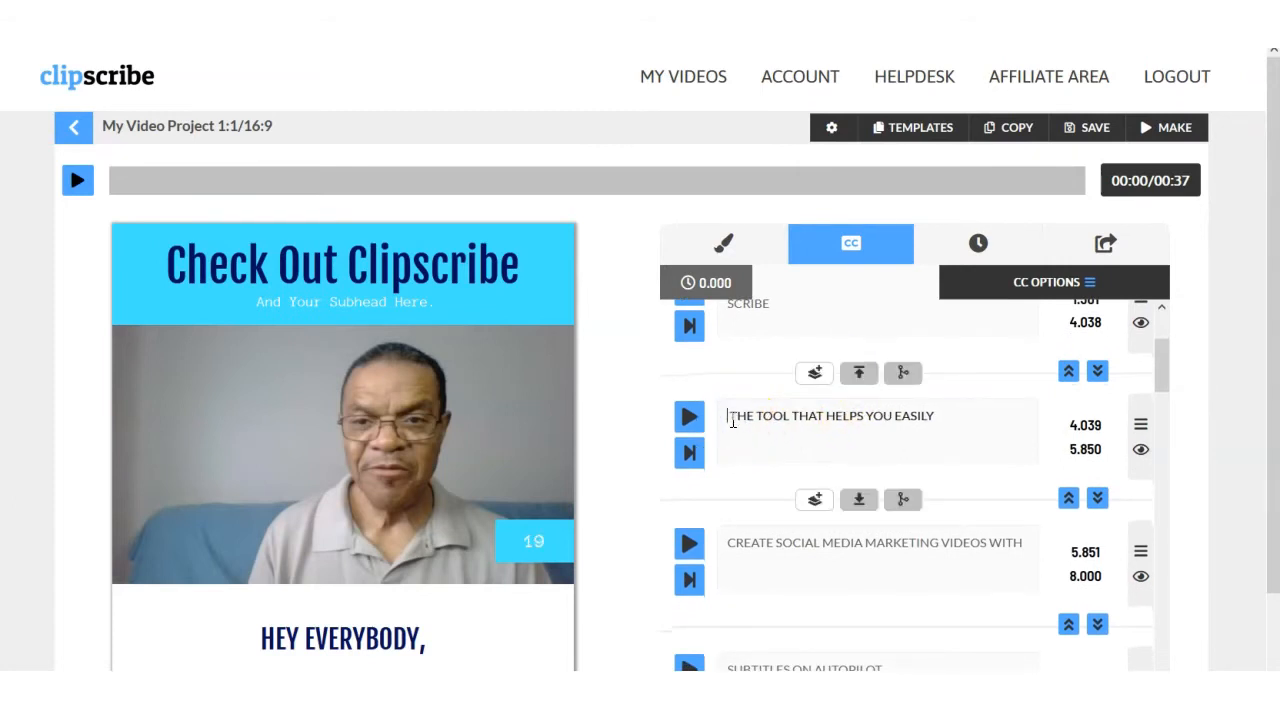
Step: Merge the word WITH from the end of the social media marketing caption into the block below, SUBTITLES ON AUTOPILOT
scroll(928, 435, down, 1)
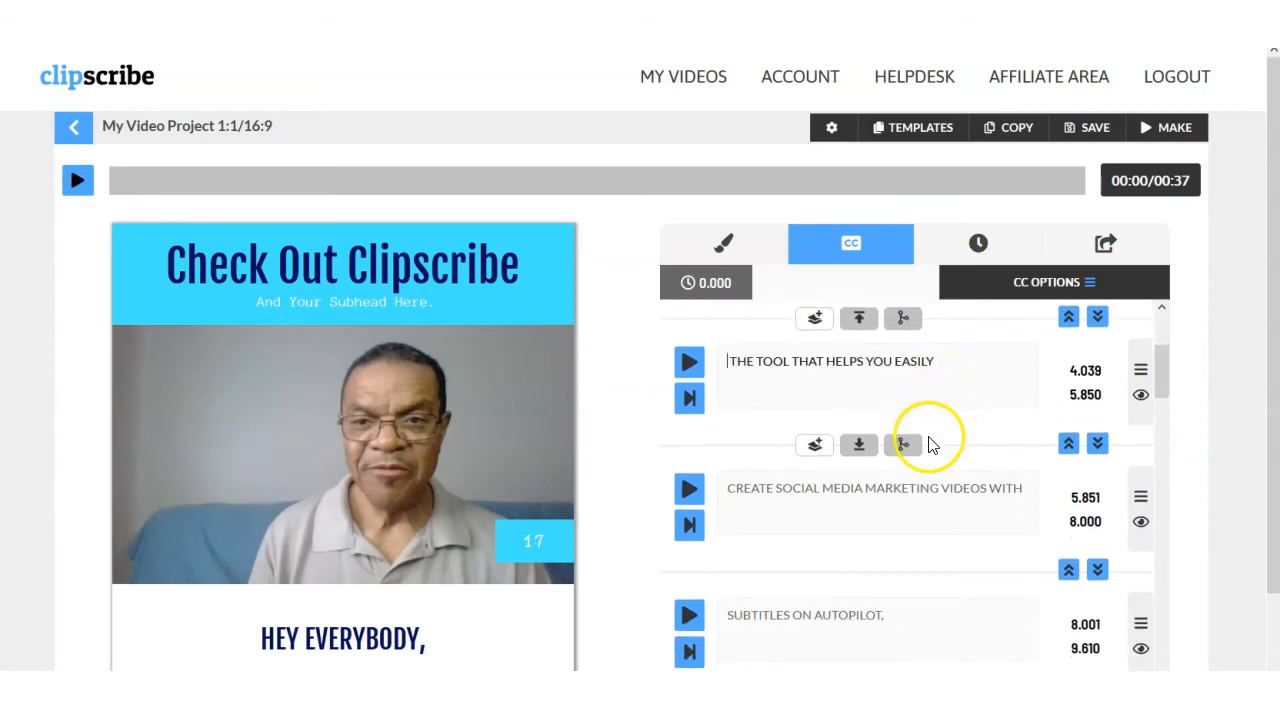
scroll(824, 519, down, 2)
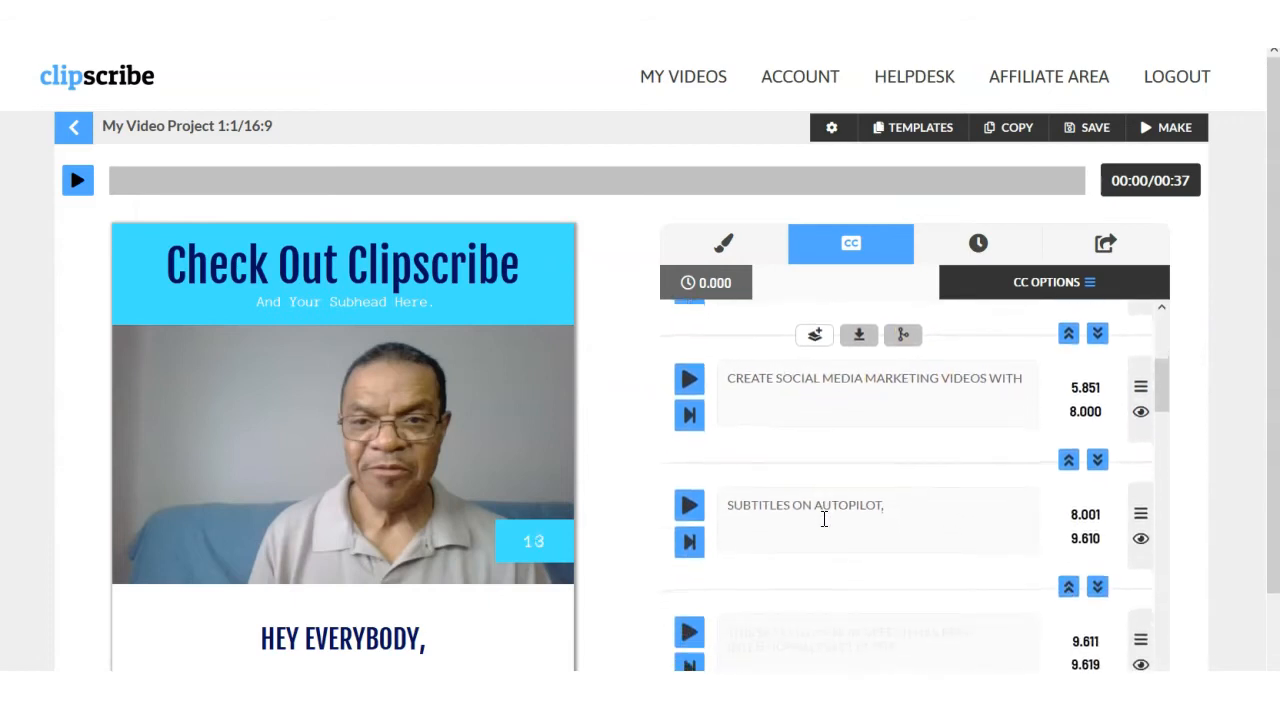
scroll(823, 517, up, 1)
click(815, 543)
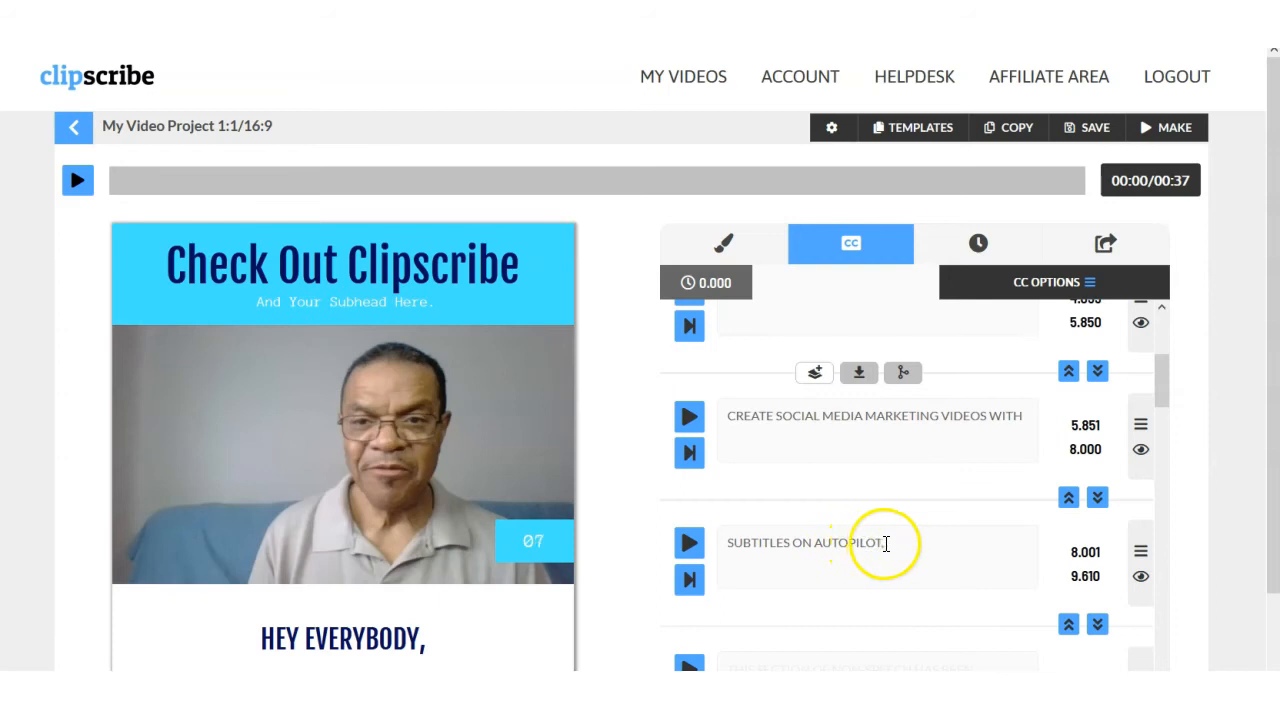
click(1001, 416)
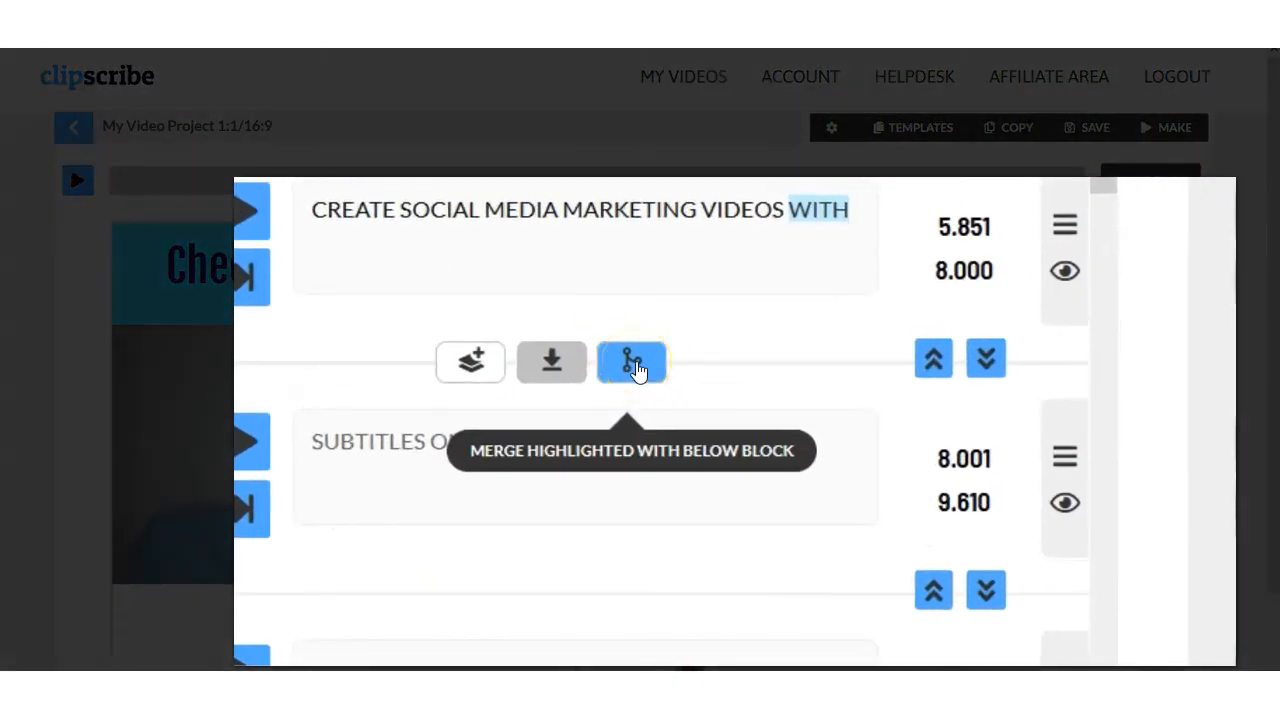
click(634, 364)
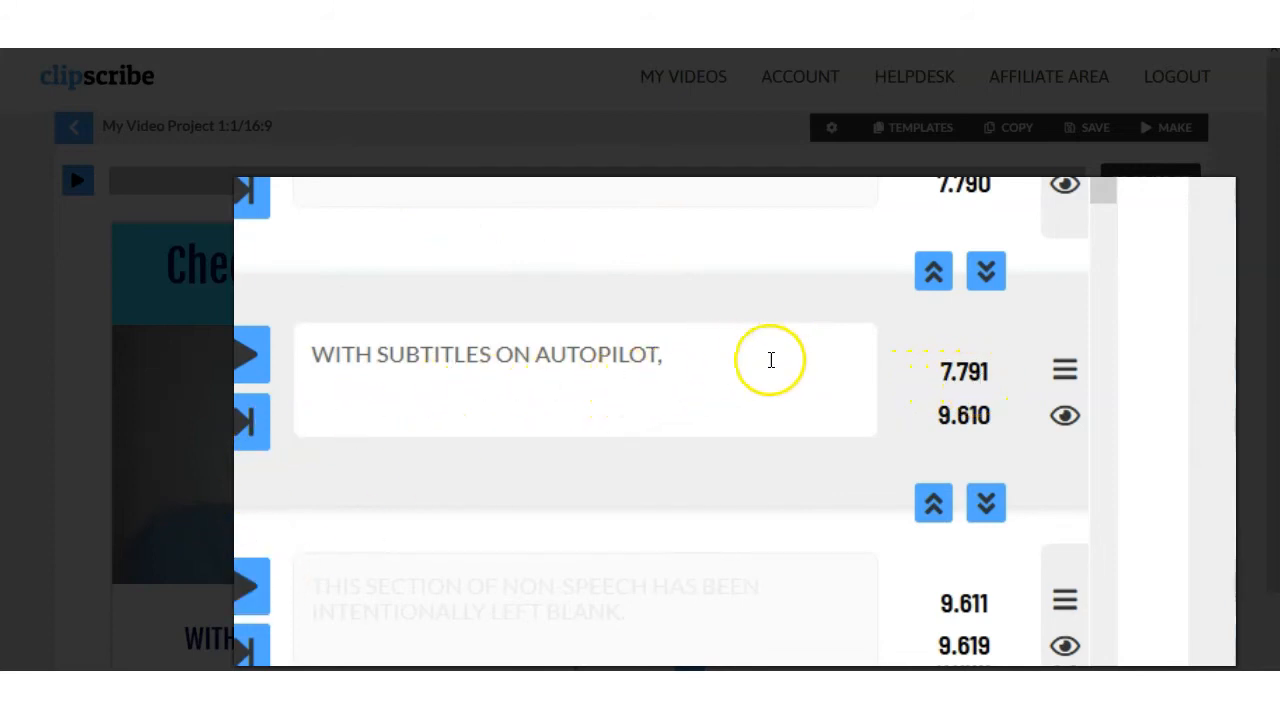
Step: Examine the available countdown styles, covering bars, blocks and full frames
scroll(751, 371, down, 2)
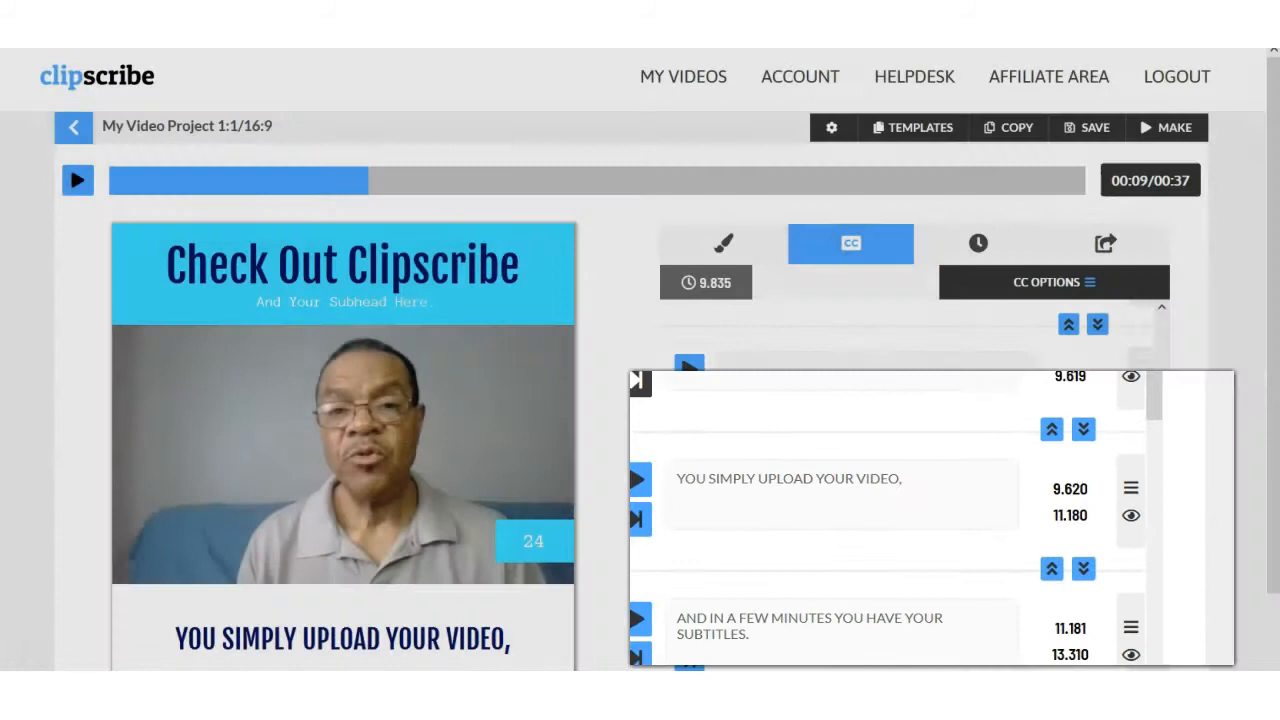
scroll(900, 450, down, 2)
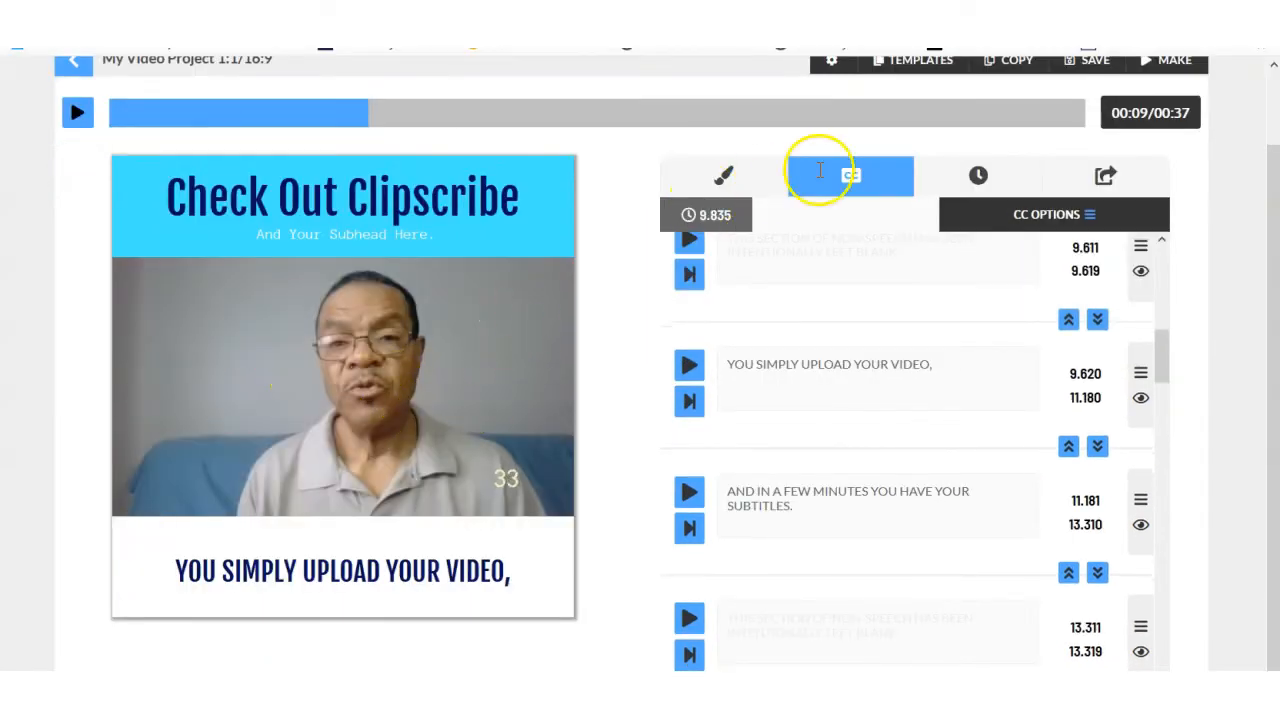
click(978, 176)
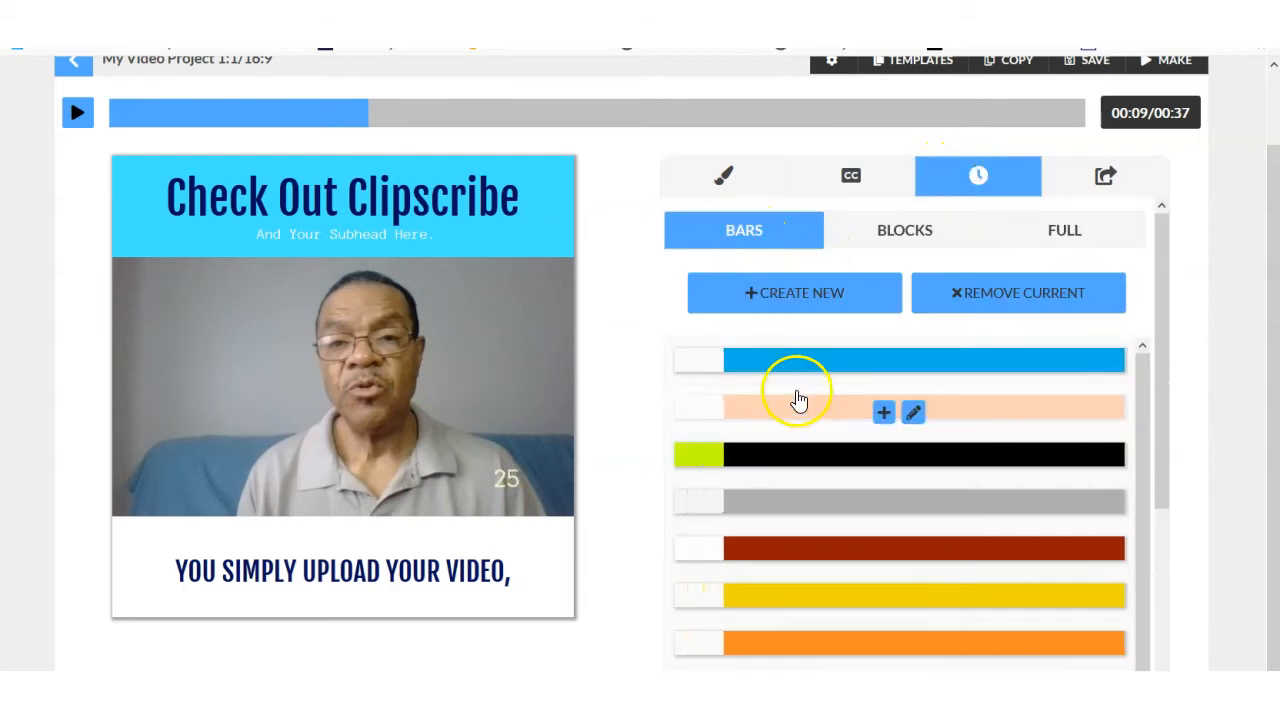
click(905, 231)
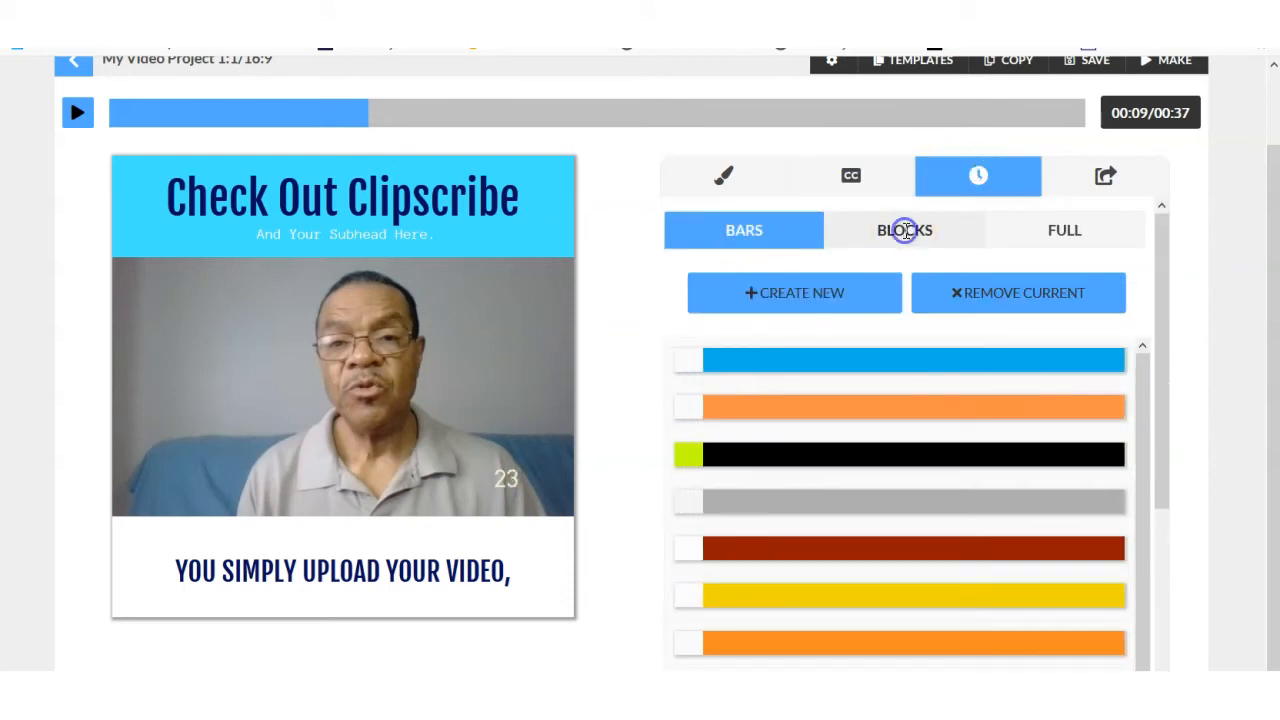
click(1076, 230)
mouse_move(943, 391)
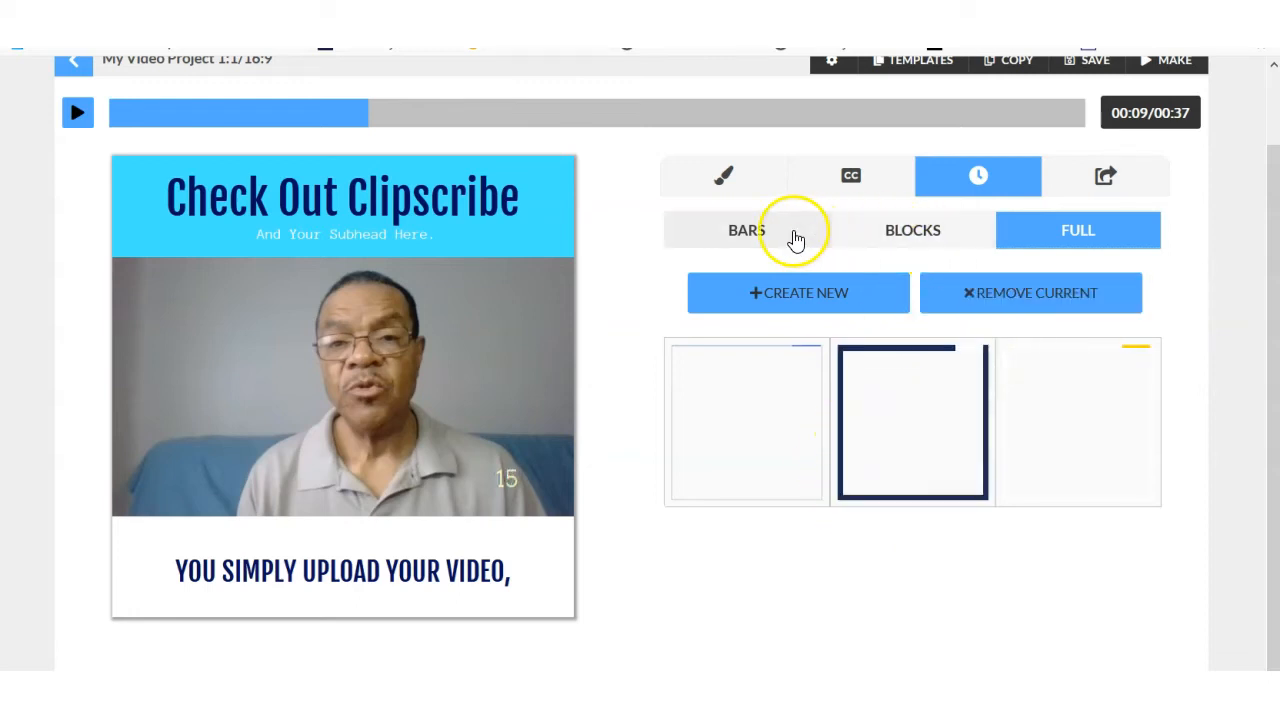
Step: Add the blue countdown bar above the video's headline and make the bar slightly thicker
click(755, 232)
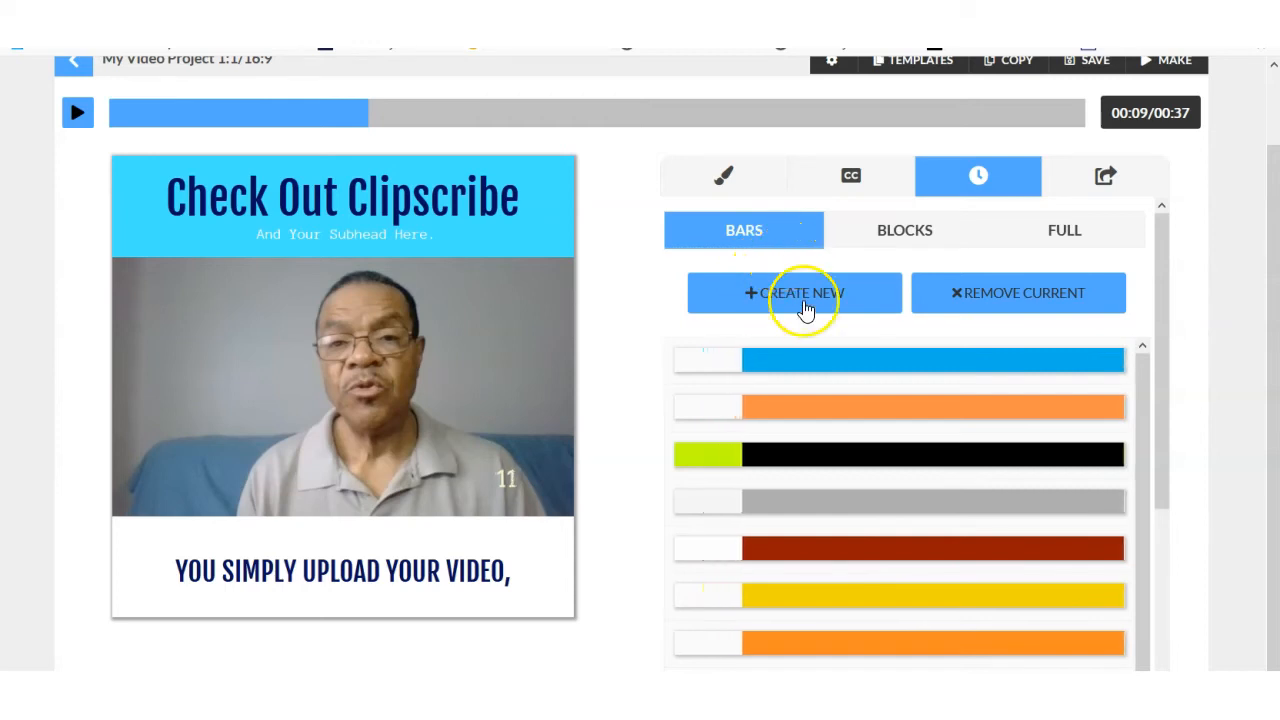
mouse_move(848, 363)
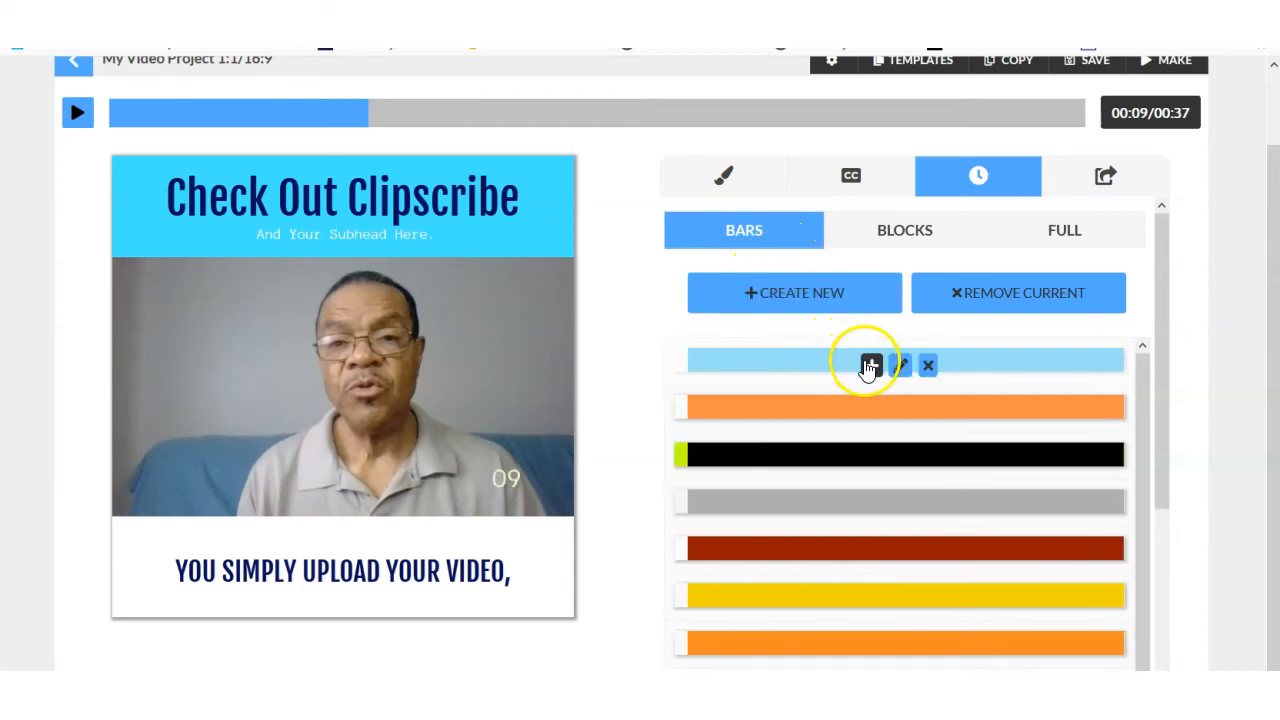
click(870, 365)
click(870, 365)
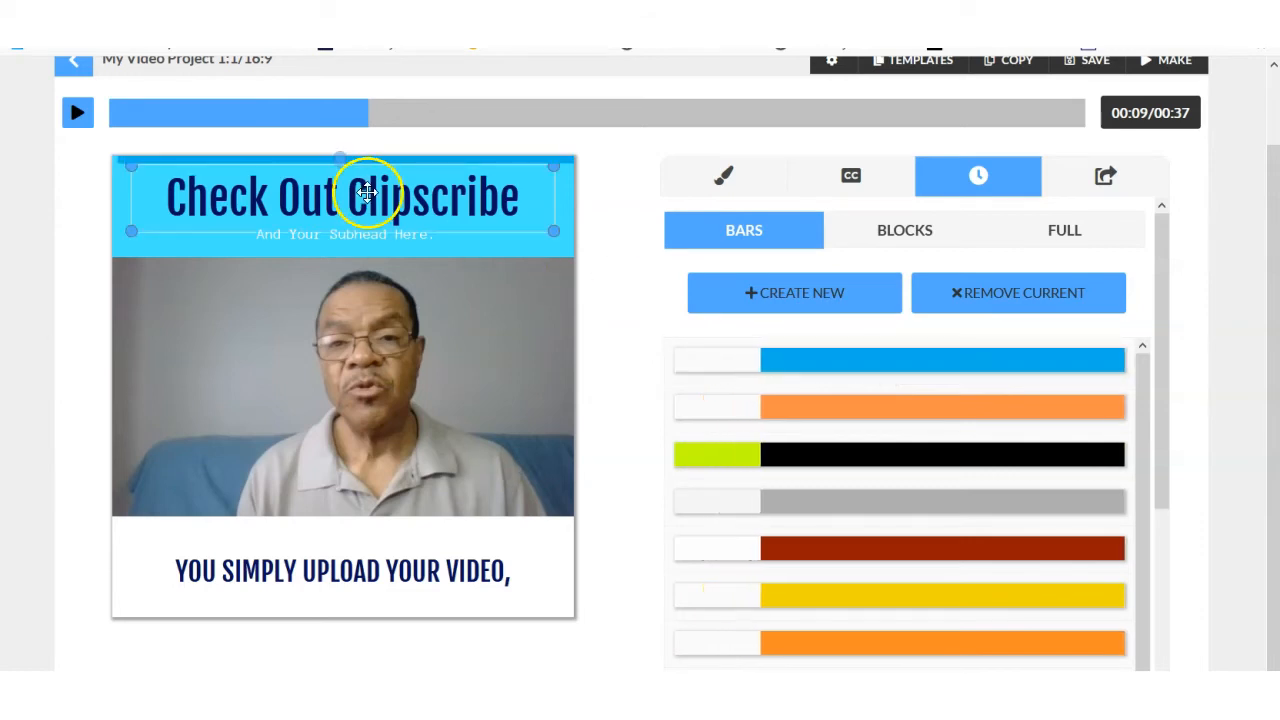
drag(338, 161, 338, 173)
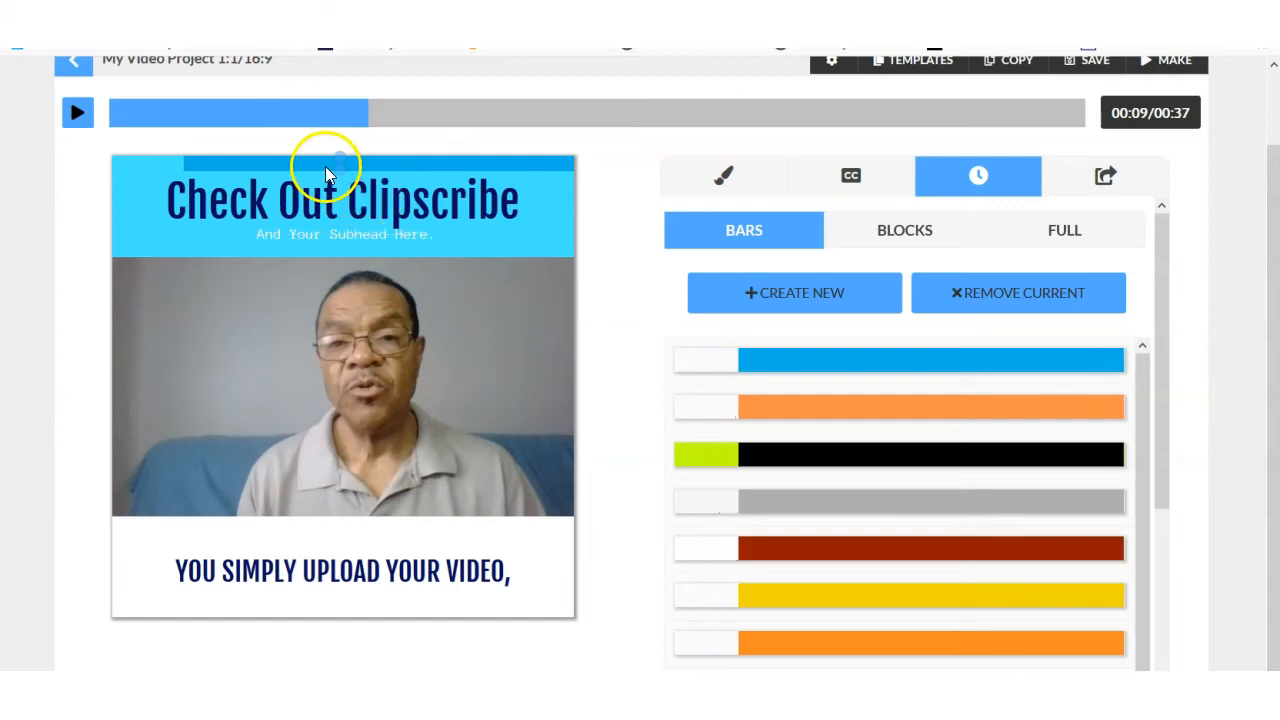
click(362, 200)
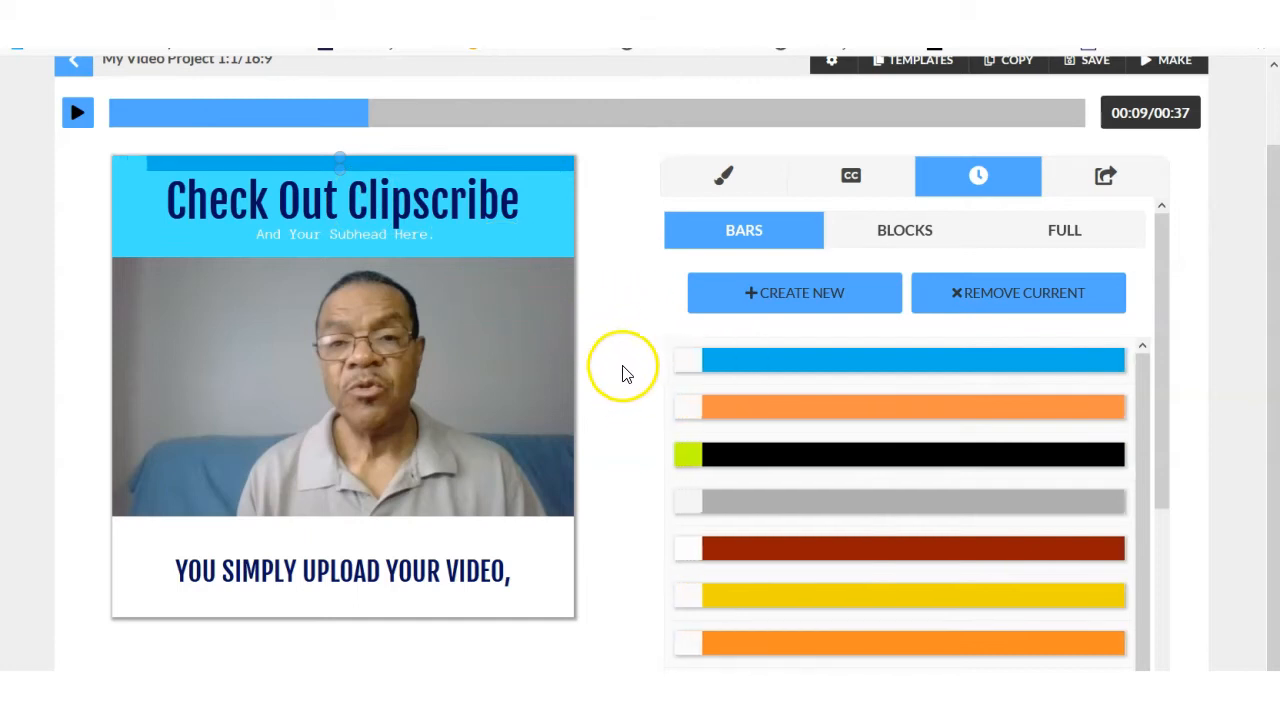
Step: Open the blue countdown bar for editing, switch it to the Block type and widen the block
mouse_move(820, 375)
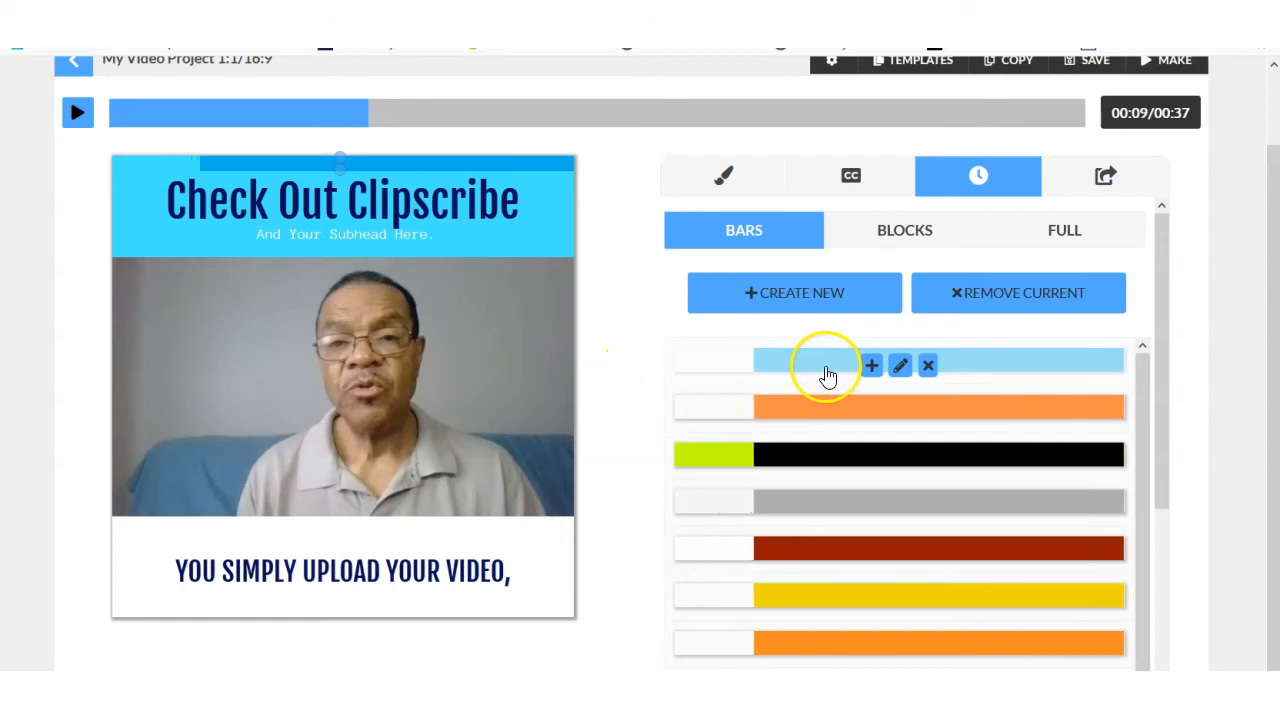
click(899, 368)
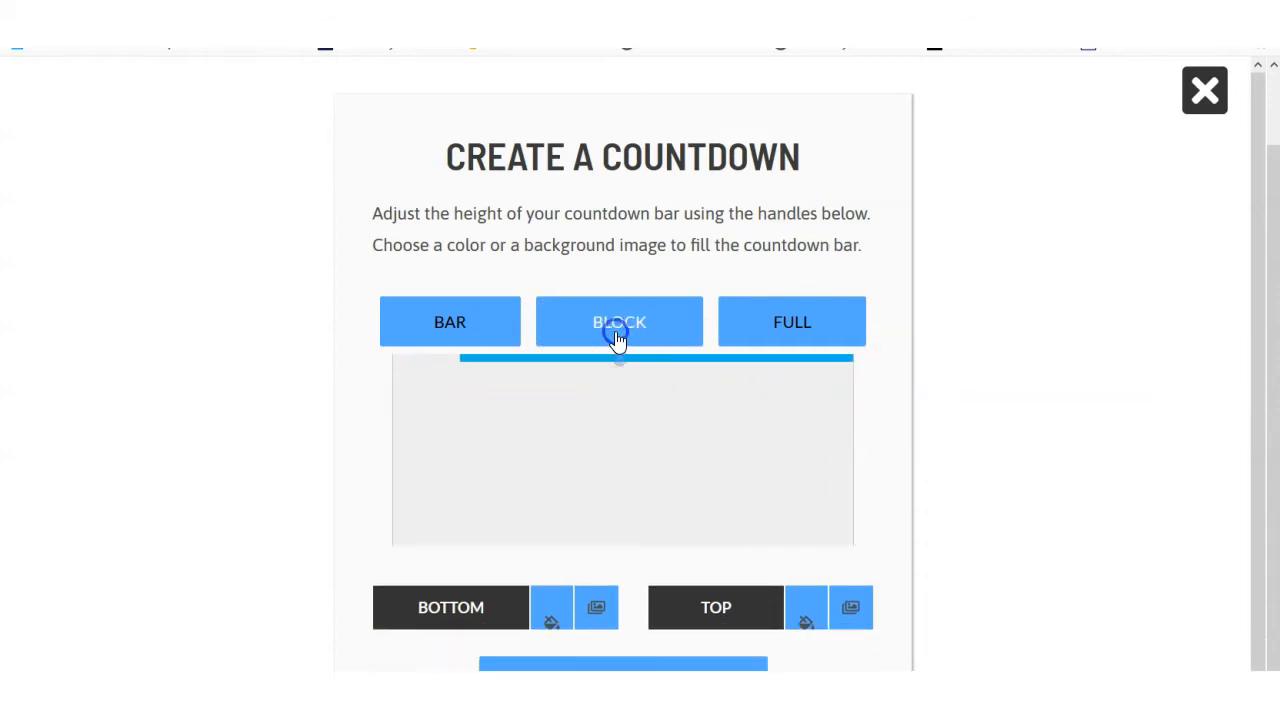
click(618, 340)
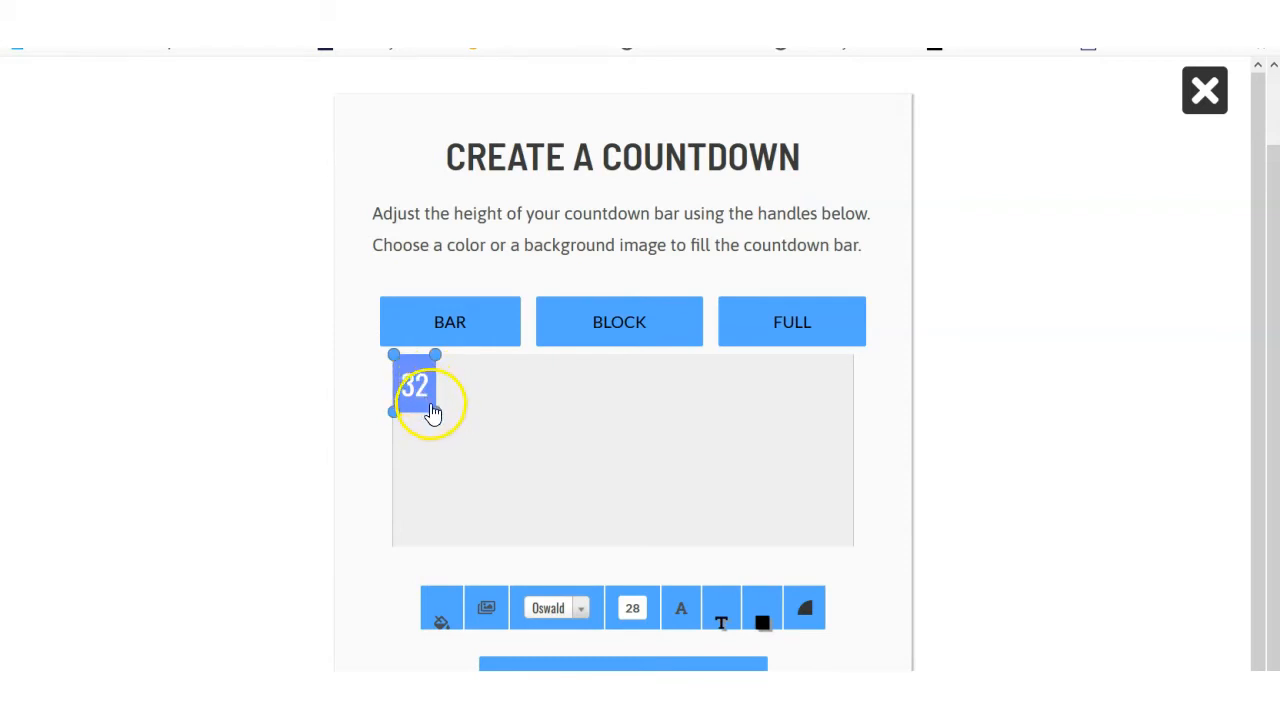
mouse_move(434, 356)
drag(434, 356, 471, 362)
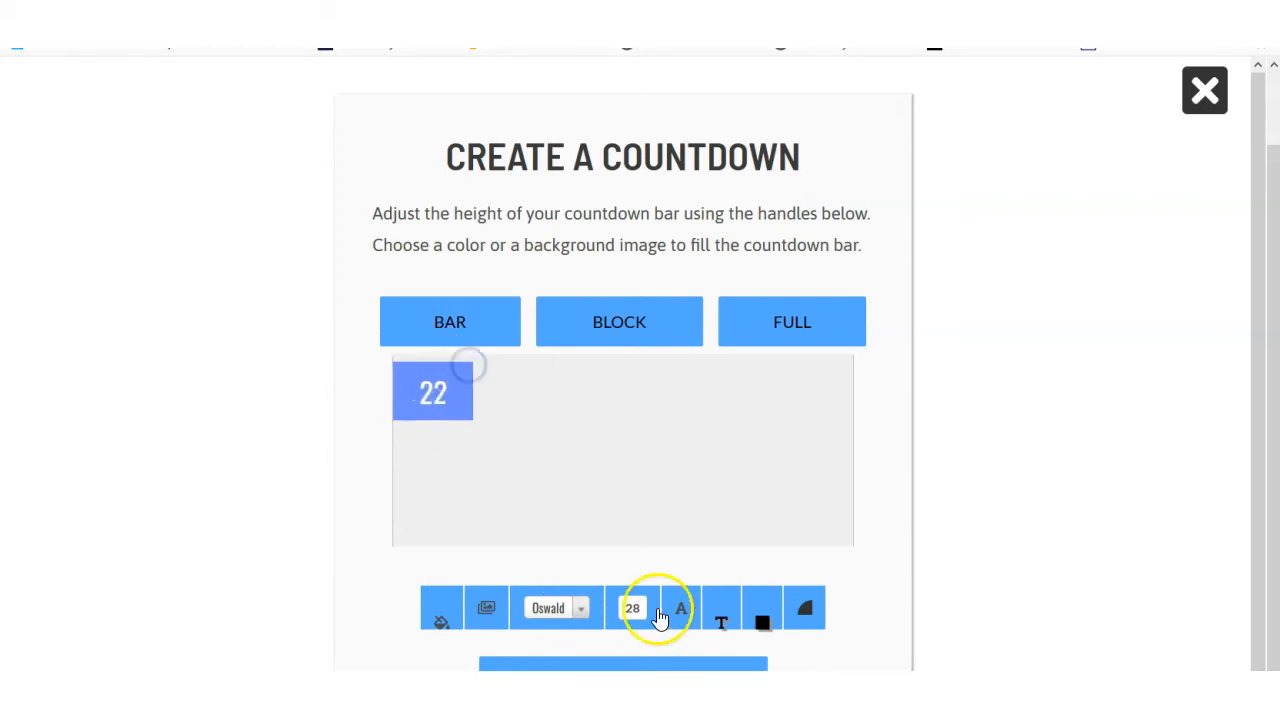
Step: Make the countdown block's digits dark and increase their font size
click(735, 620)
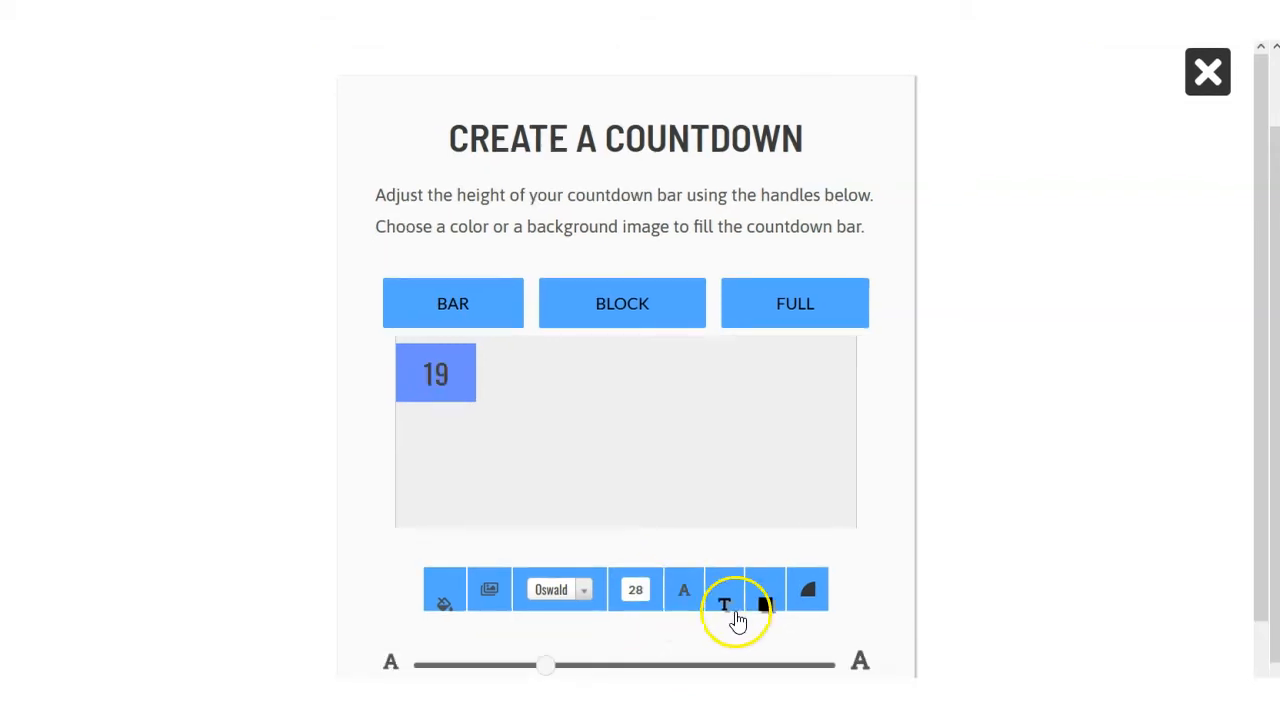
click(638, 591)
click(635, 594)
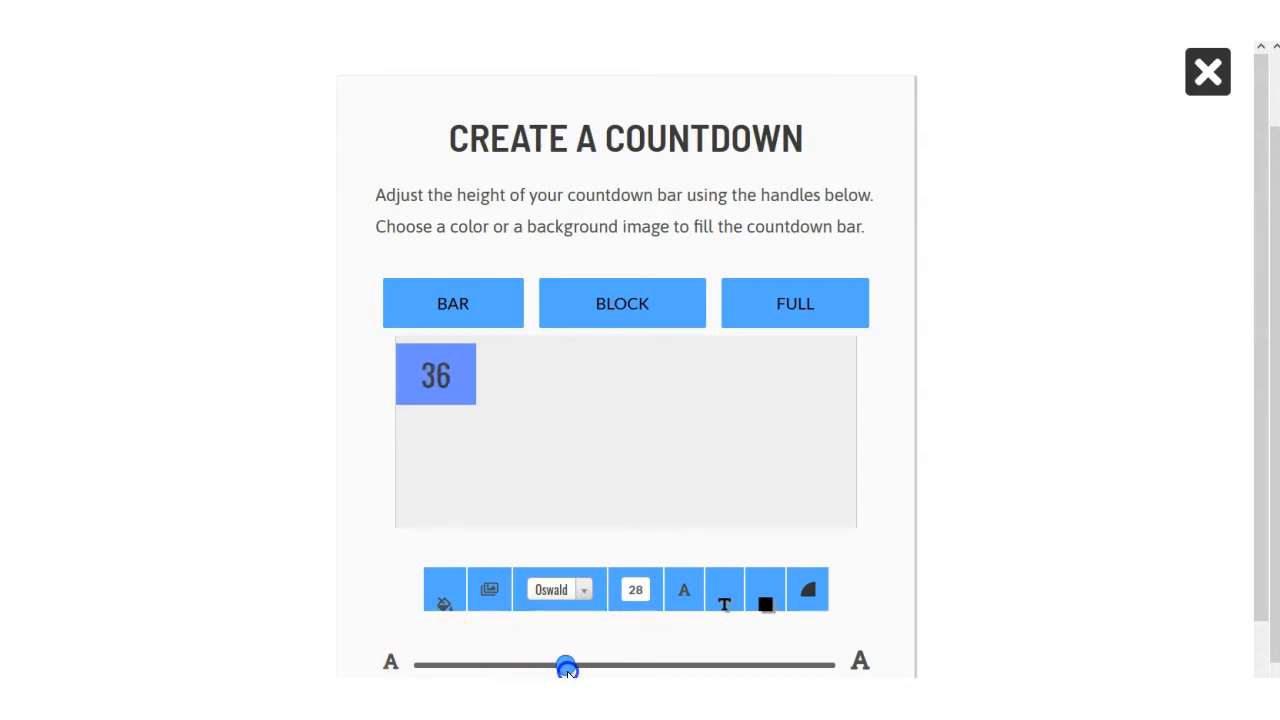
drag(585, 670, 613, 672)
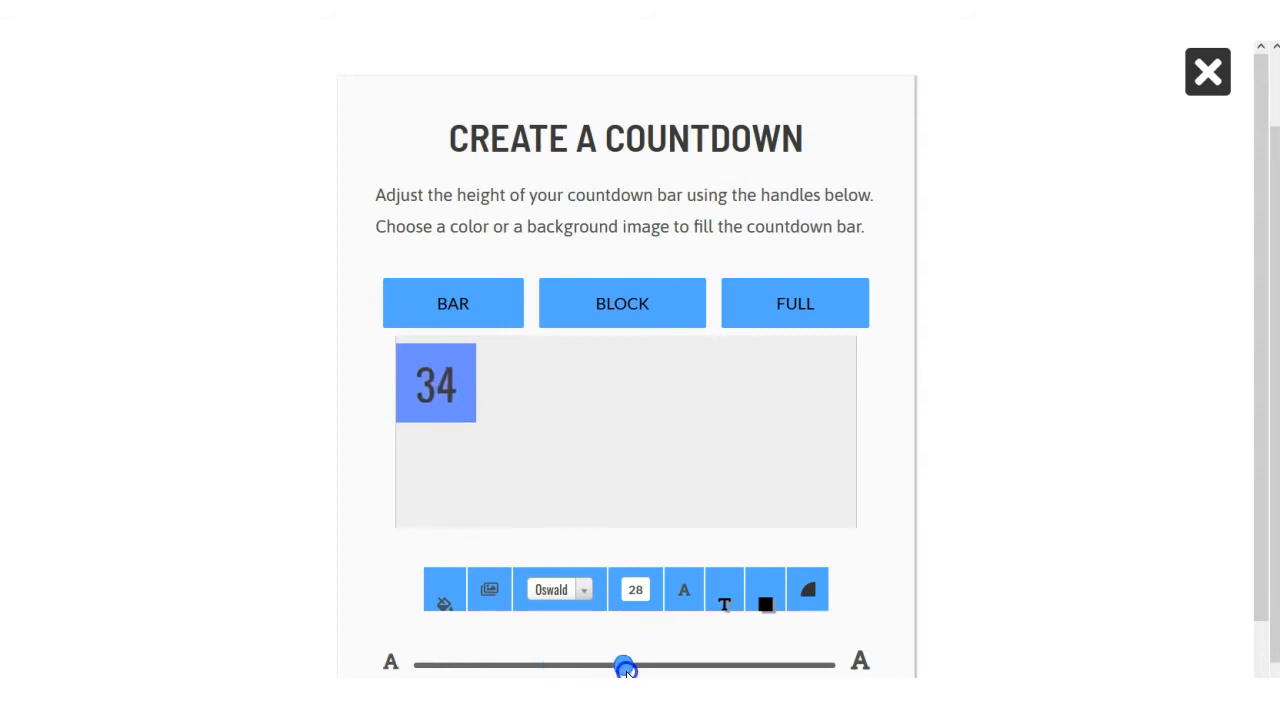
drag(669, 669, 623, 663)
Step: Try grey, orange and blue fills for the countdown block, finishing with pink, rgb(225, 80, 228)
click(436, 615)
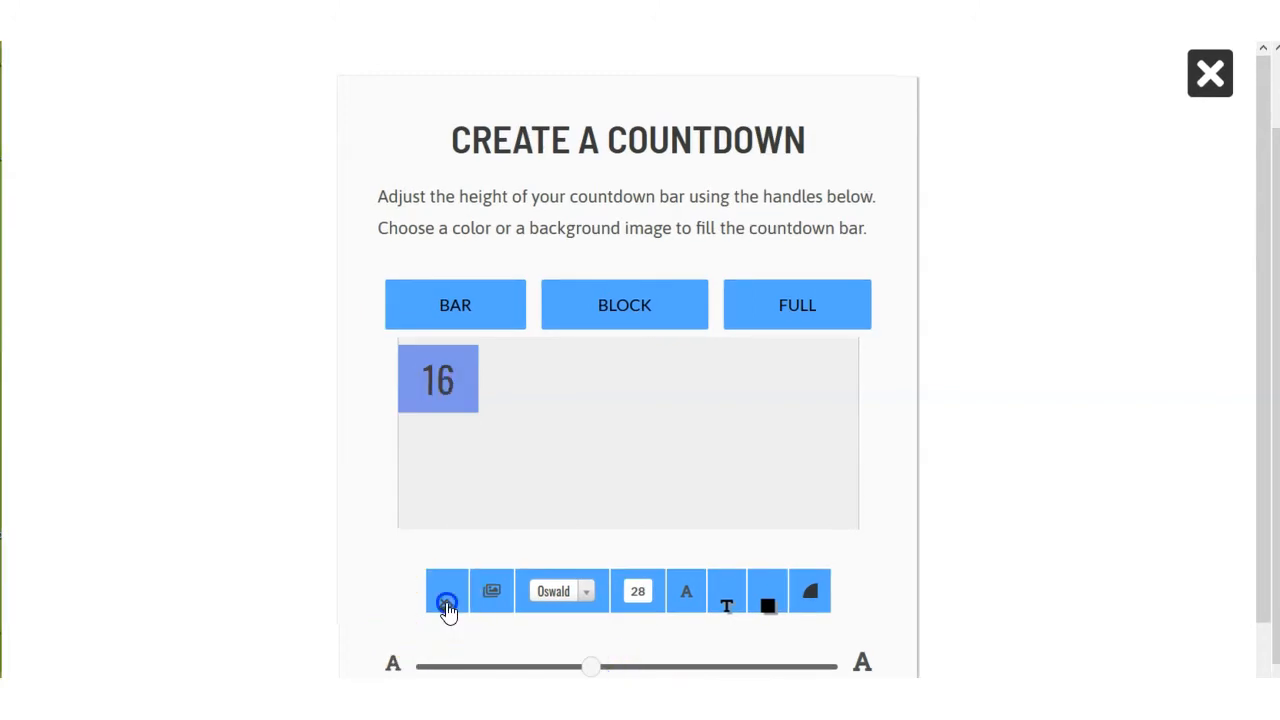
click(524, 389)
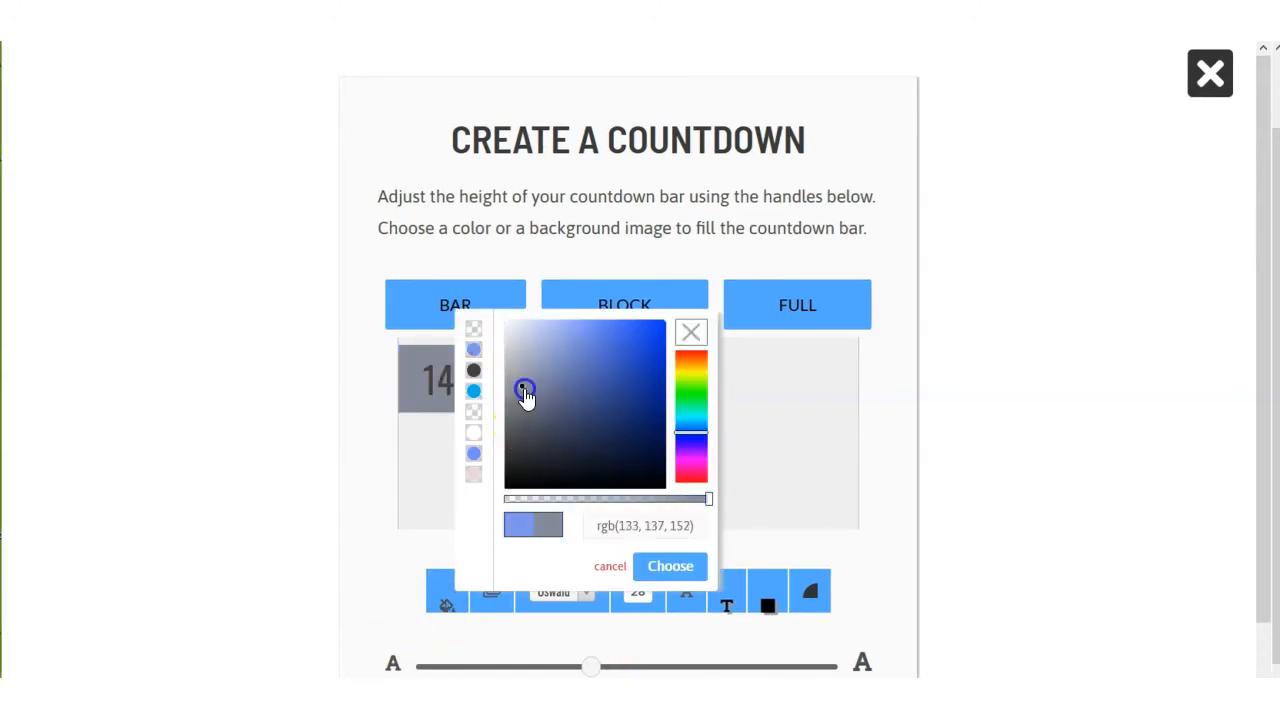
click(691, 360)
click(637, 354)
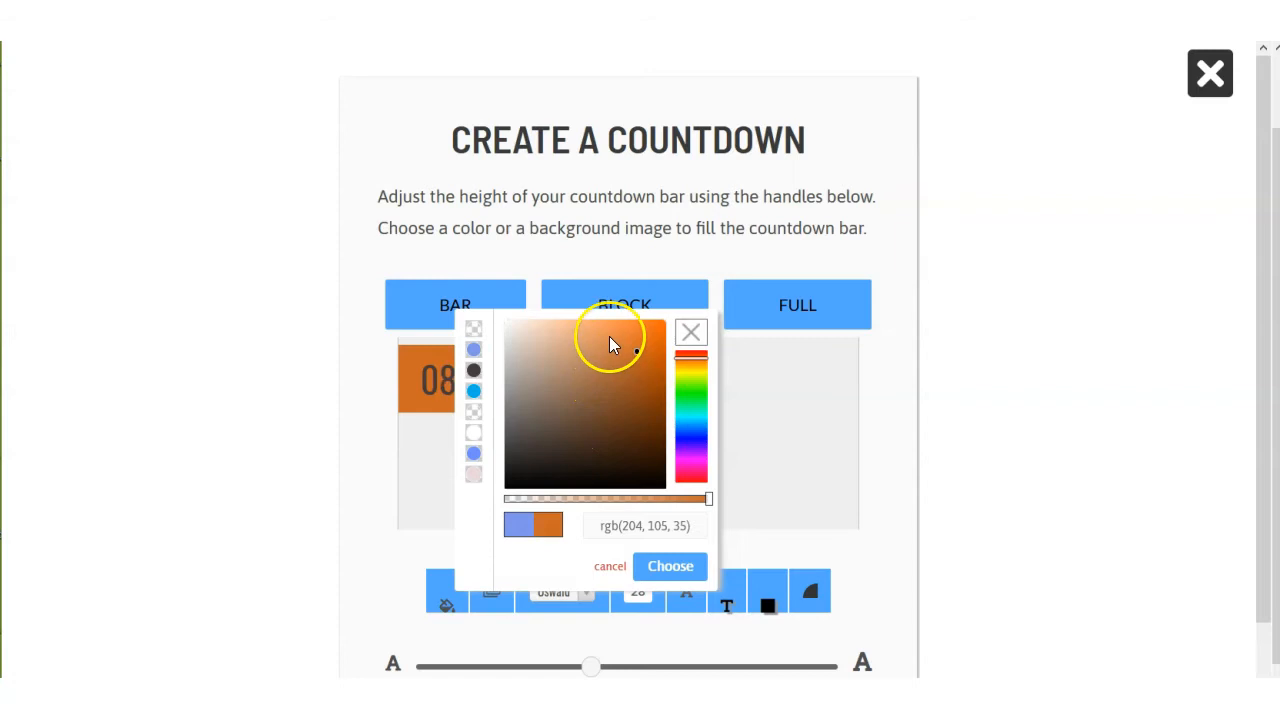
click(608, 335)
click(691, 432)
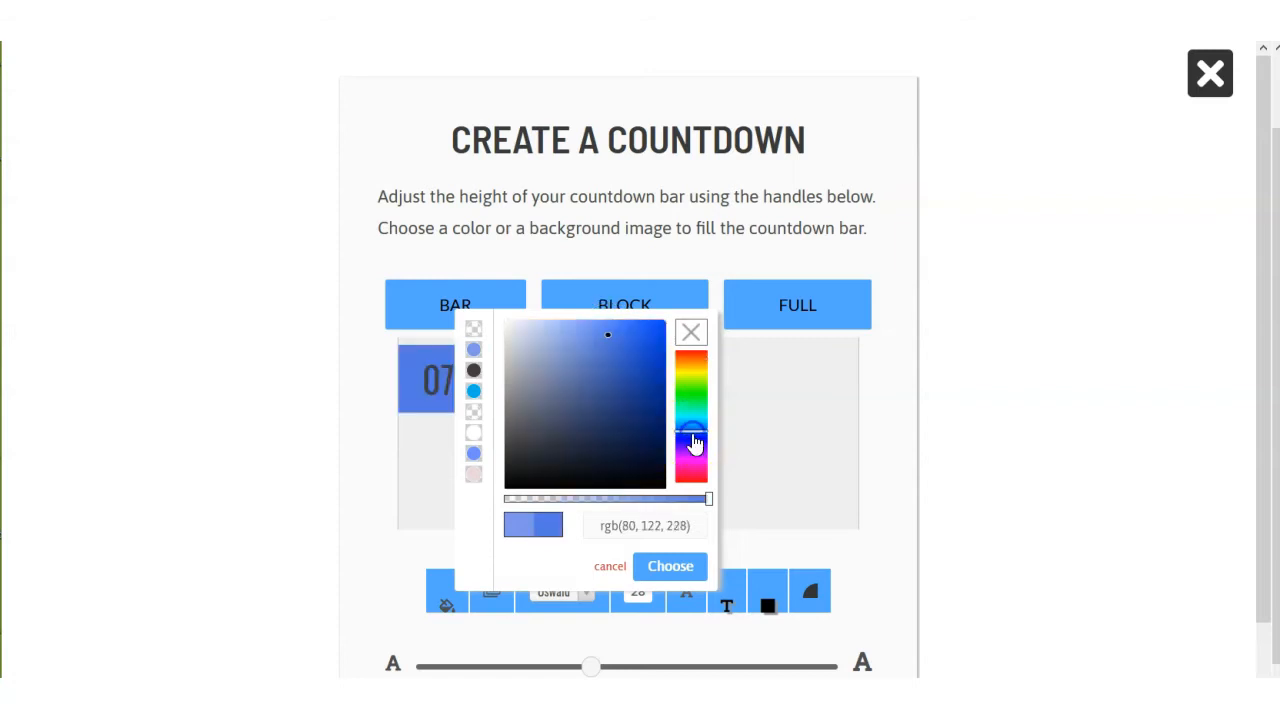
click(697, 463)
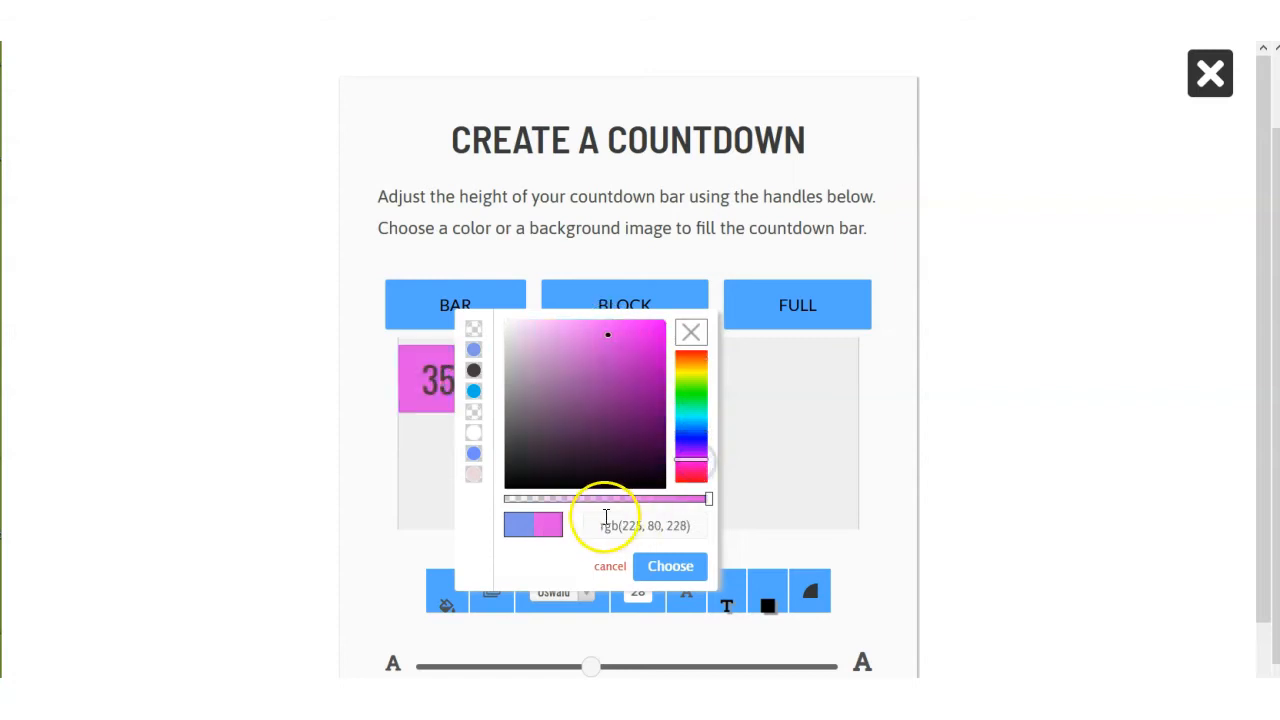
click(677, 566)
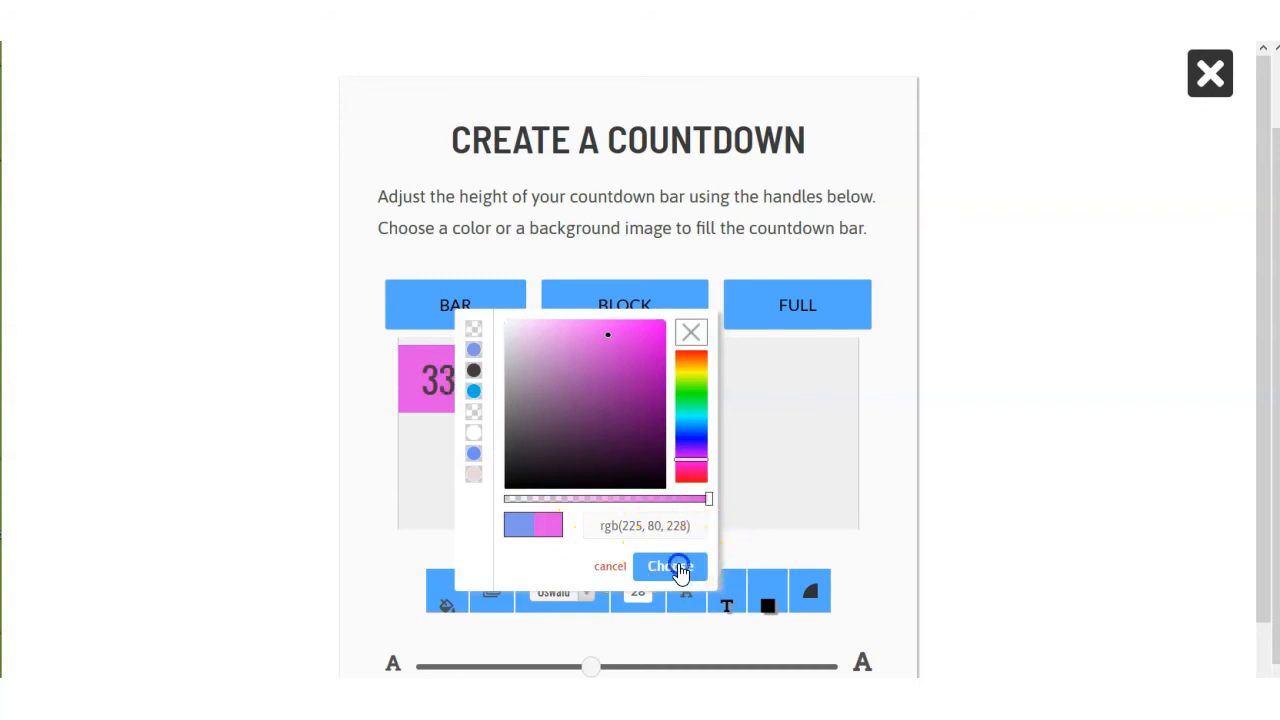
click(447, 394)
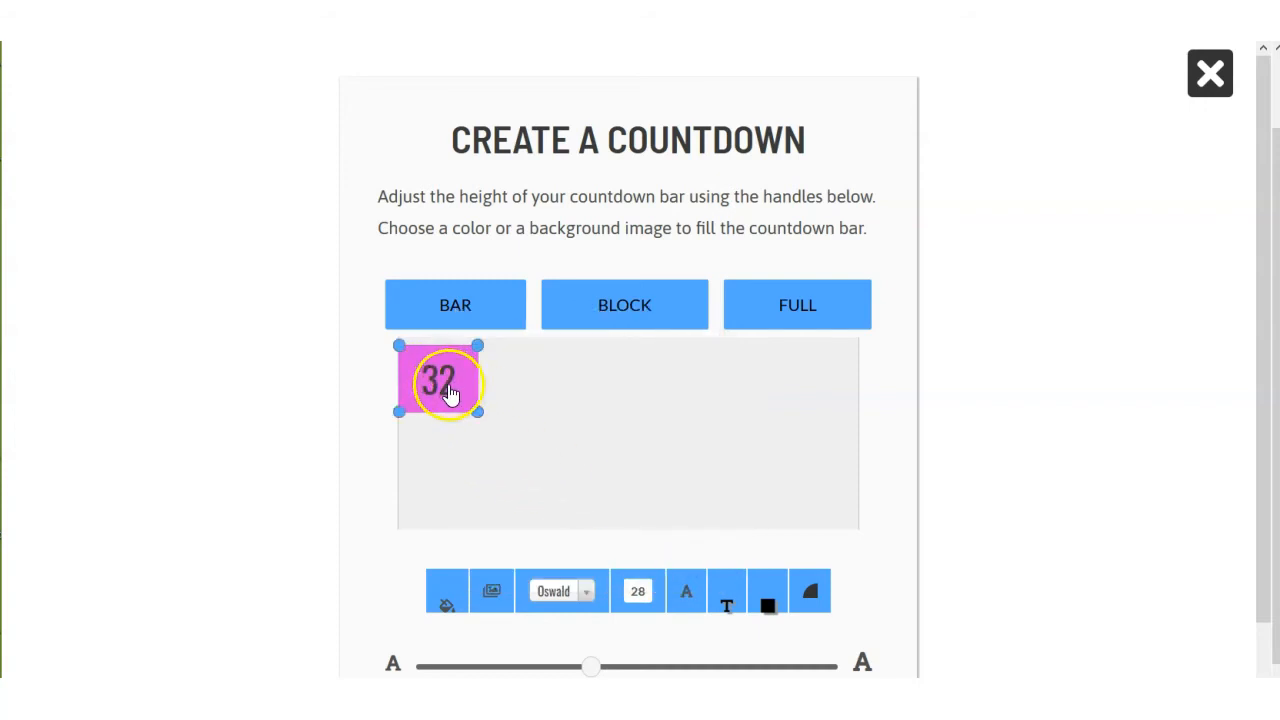
Step: Switch the countdown to the Bar type and move the bar to the lower edge of the preview frame
click(459, 312)
click(609, 360)
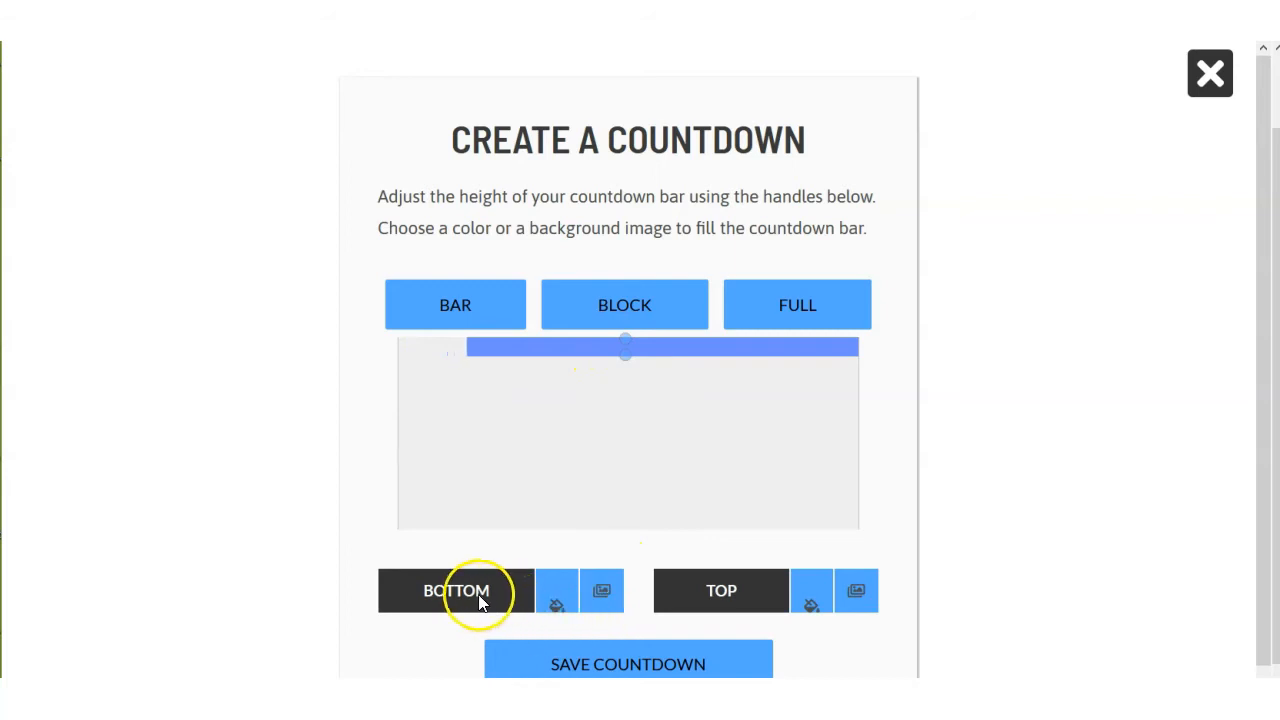
drag(640, 343, 574, 518)
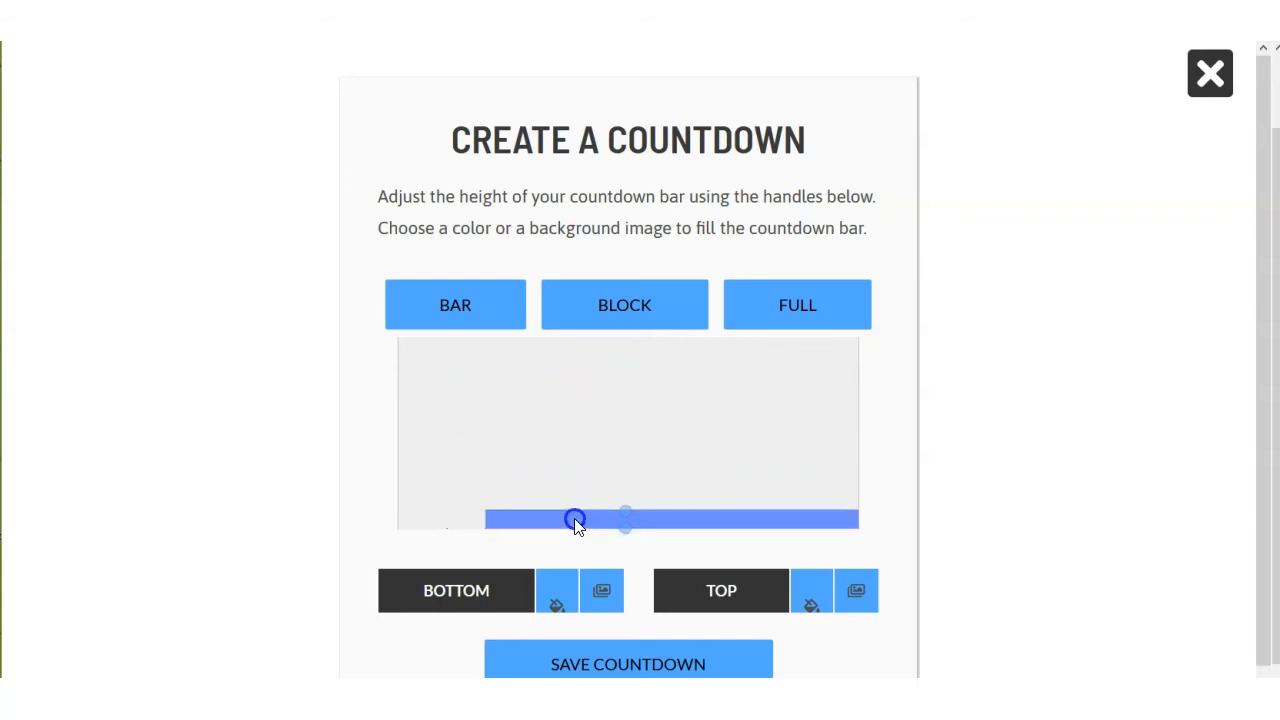
Step: Recolour the countdown bar from blue to a reddish tone and place it across the lower part of the speaker footage
click(540, 575)
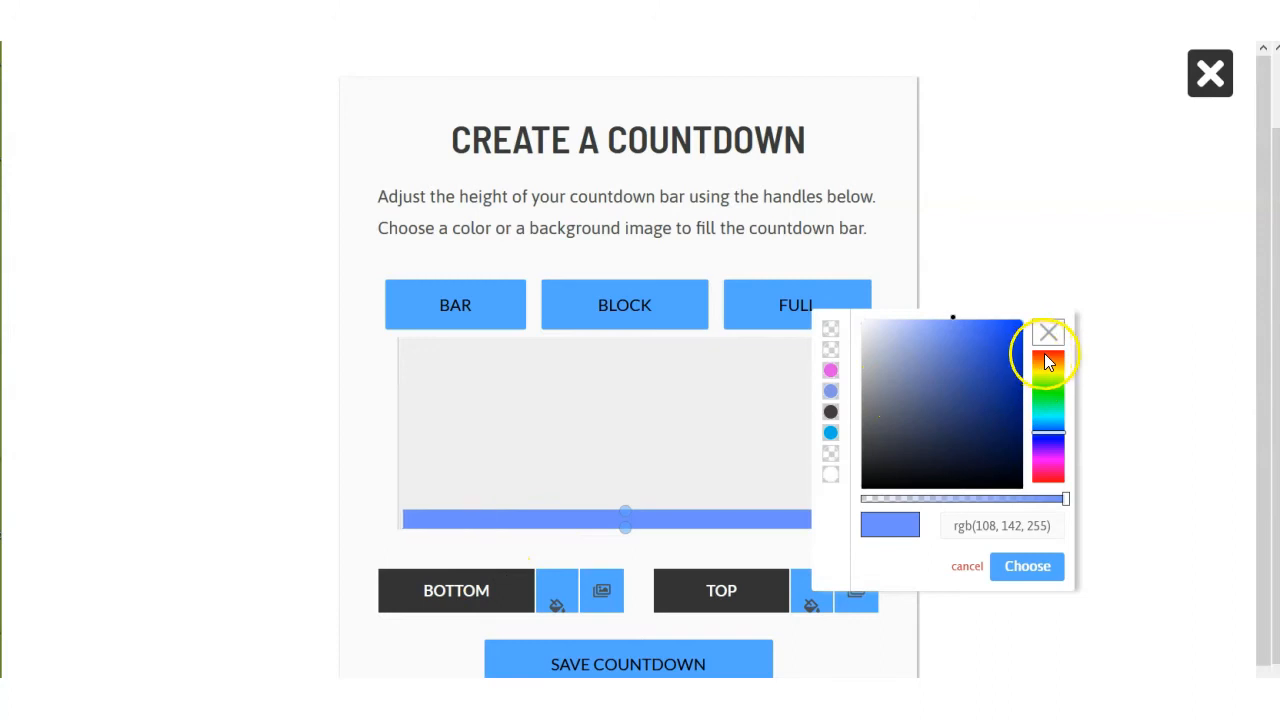
click(1046, 358)
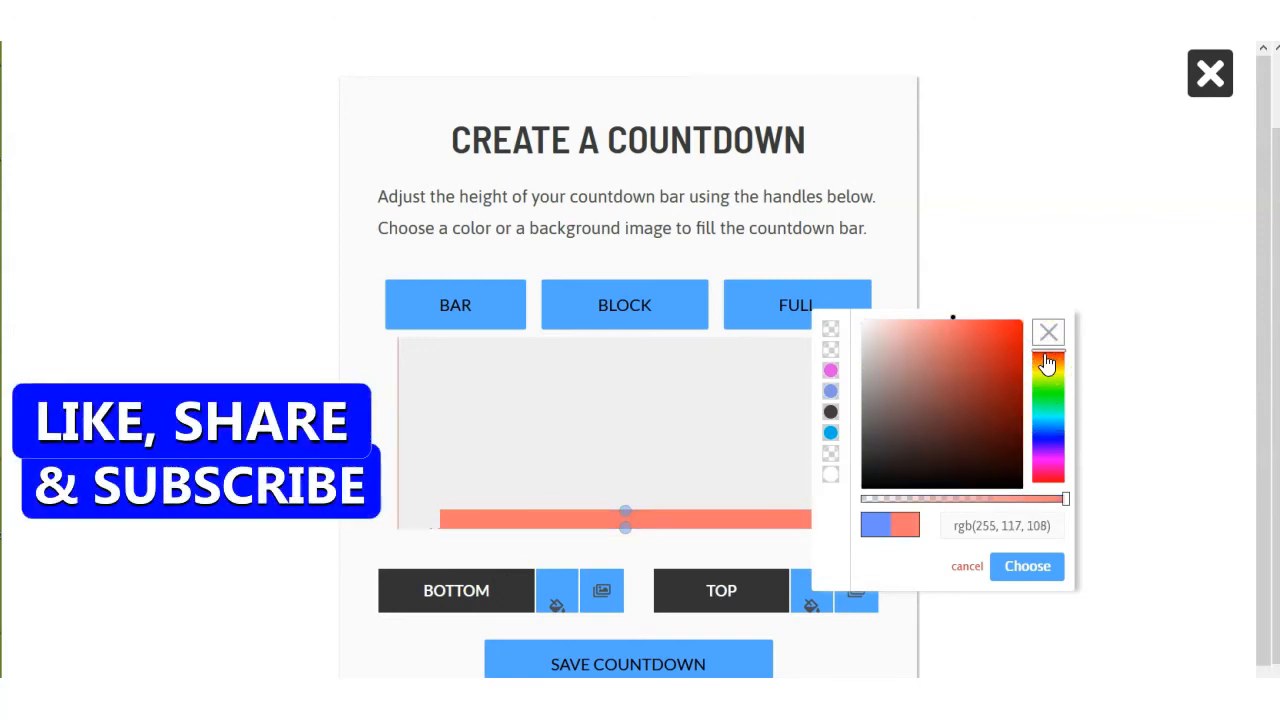
click(1022, 570)
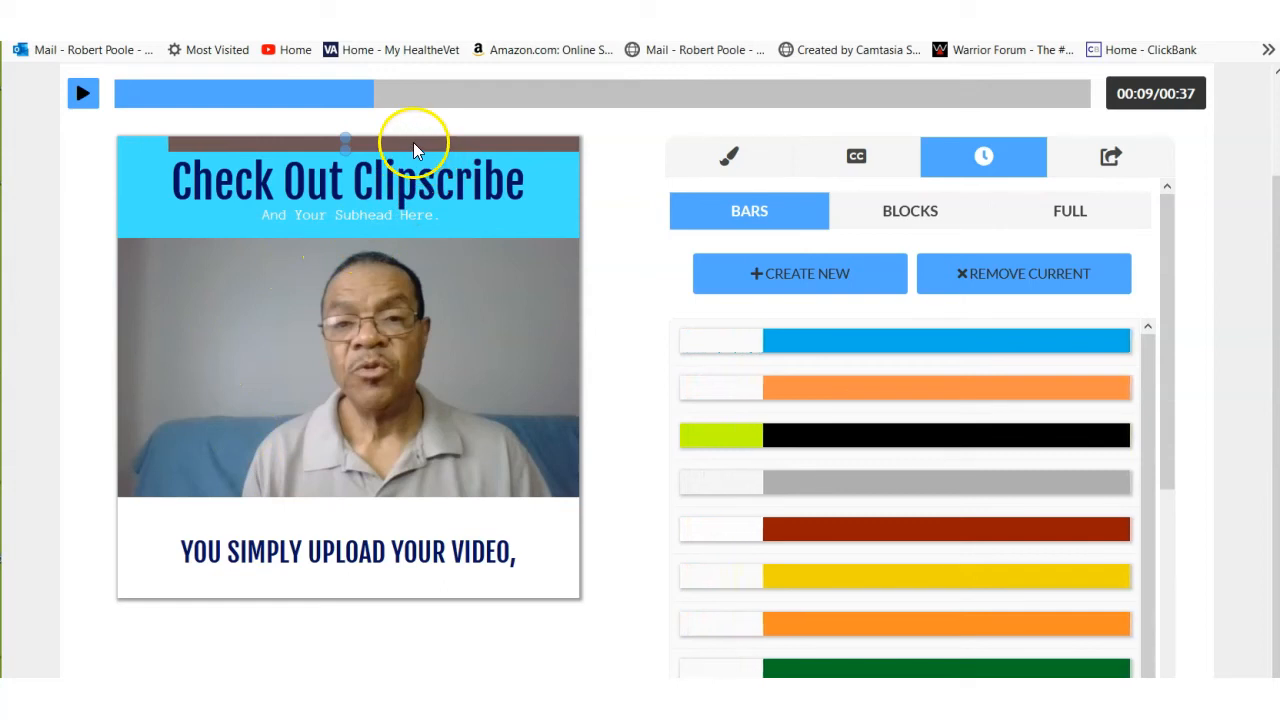
drag(410, 150, 377, 475)
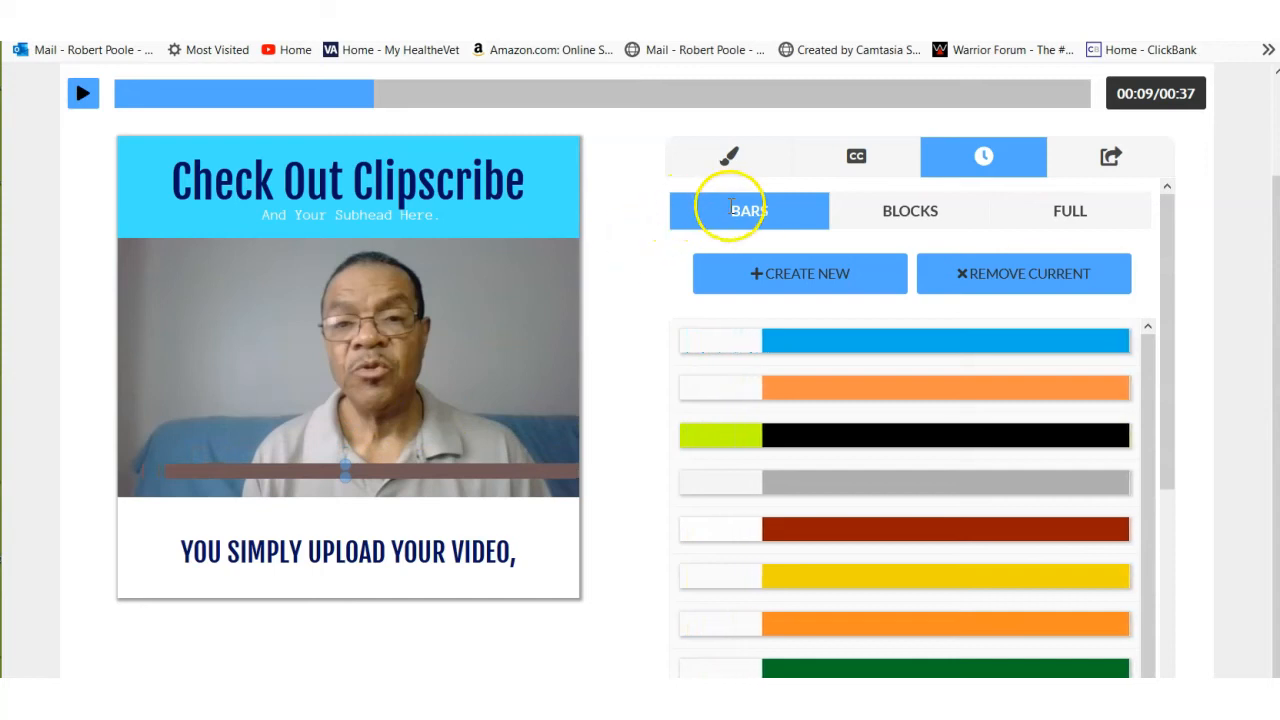
Step: Add the orange countdown block to the video and place it in the upper-left corner of the speaker footage
click(883, 214)
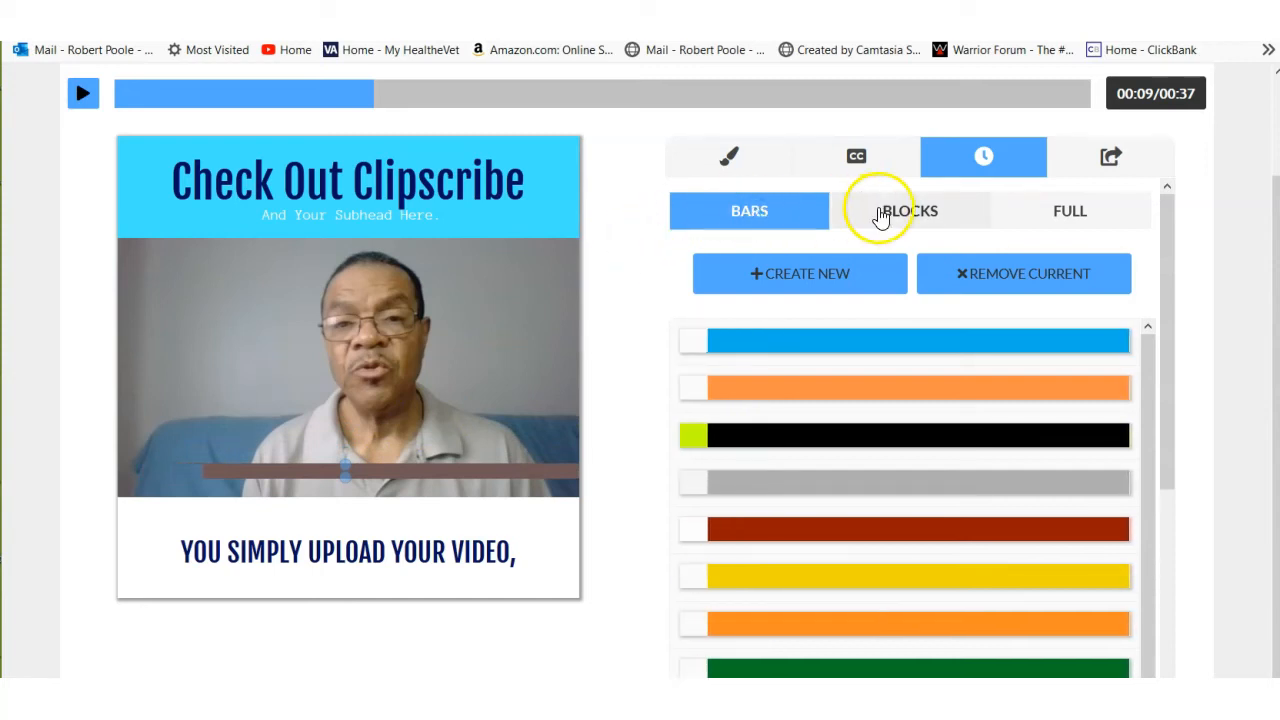
click(914, 208)
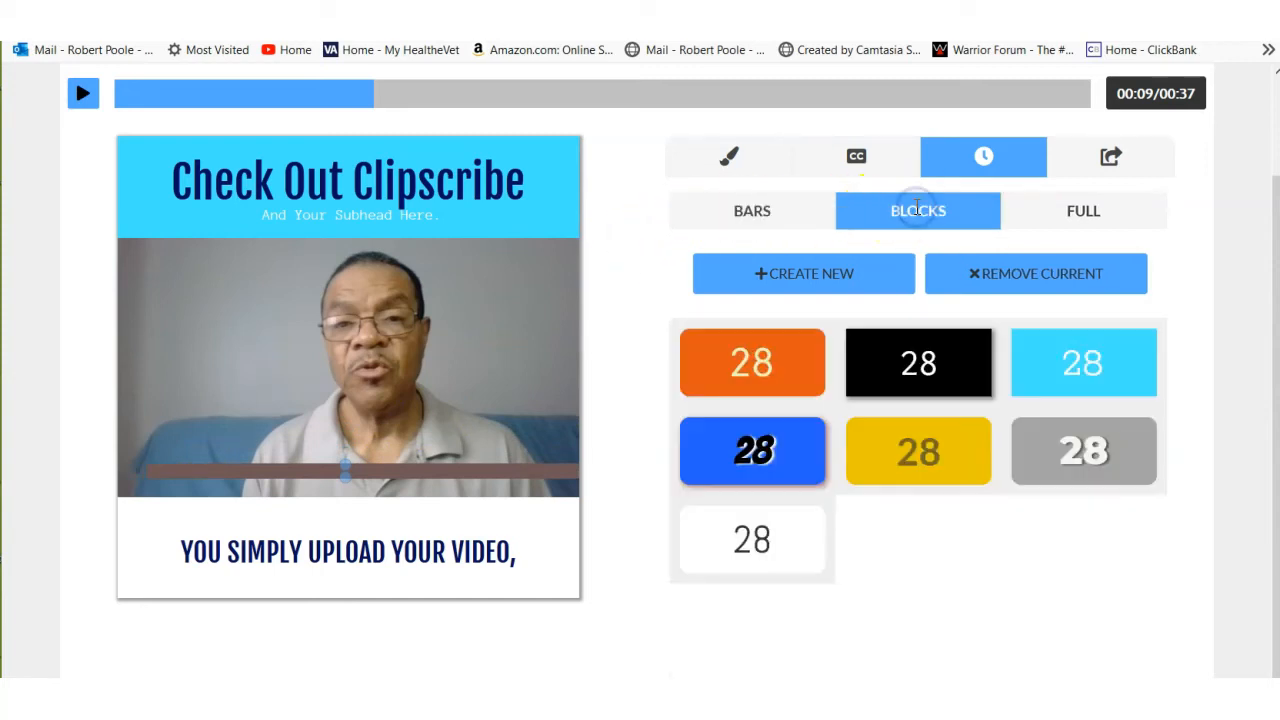
mouse_move(737, 371)
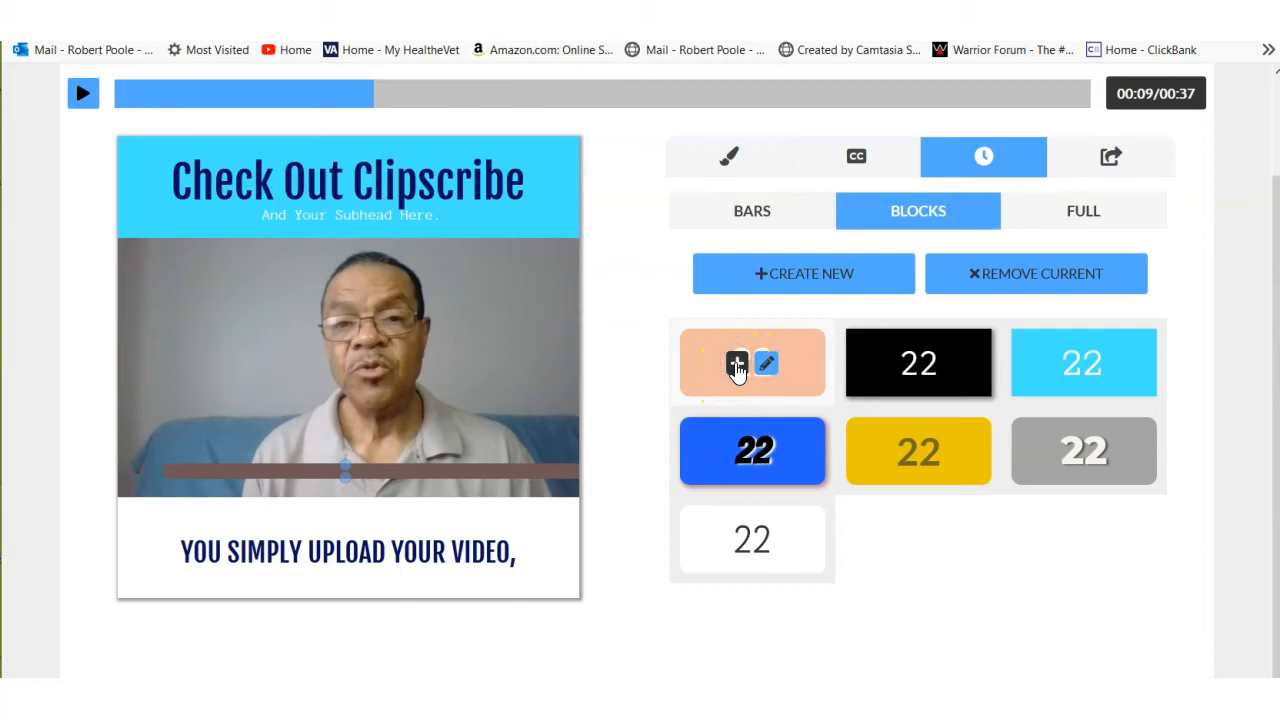
click(736, 368)
click(170, 182)
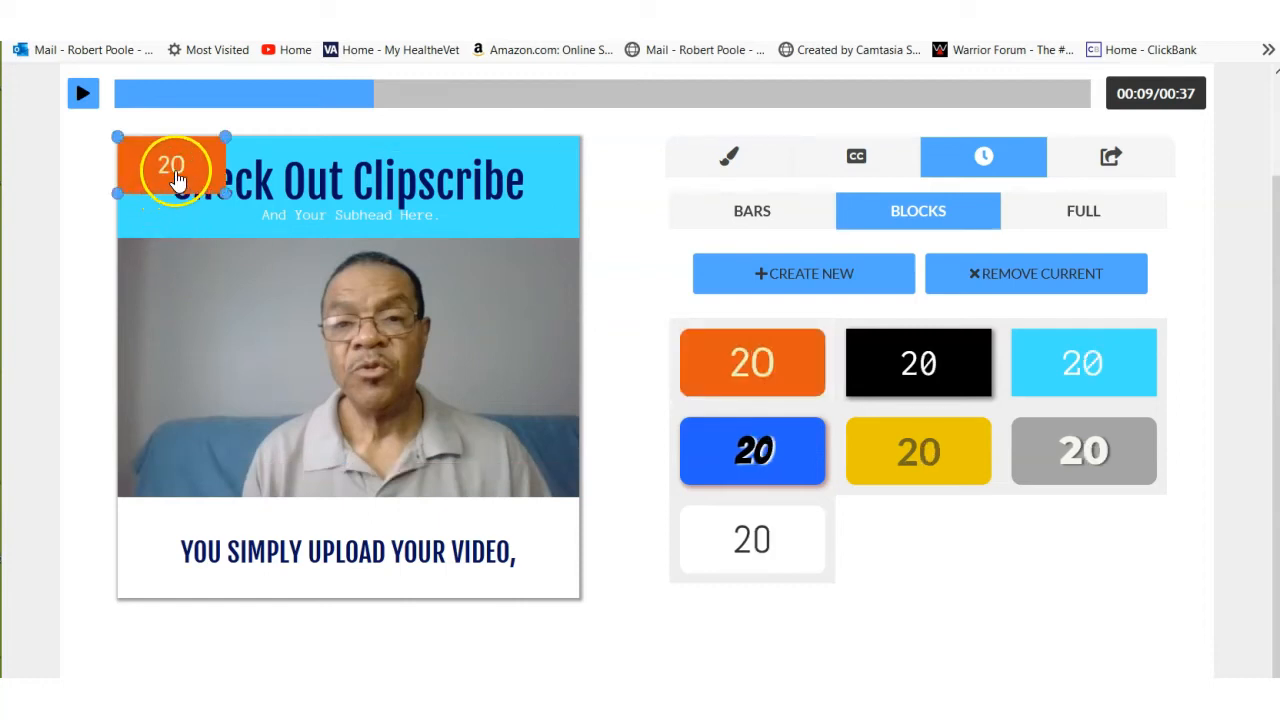
drag(175, 178, 185, 292)
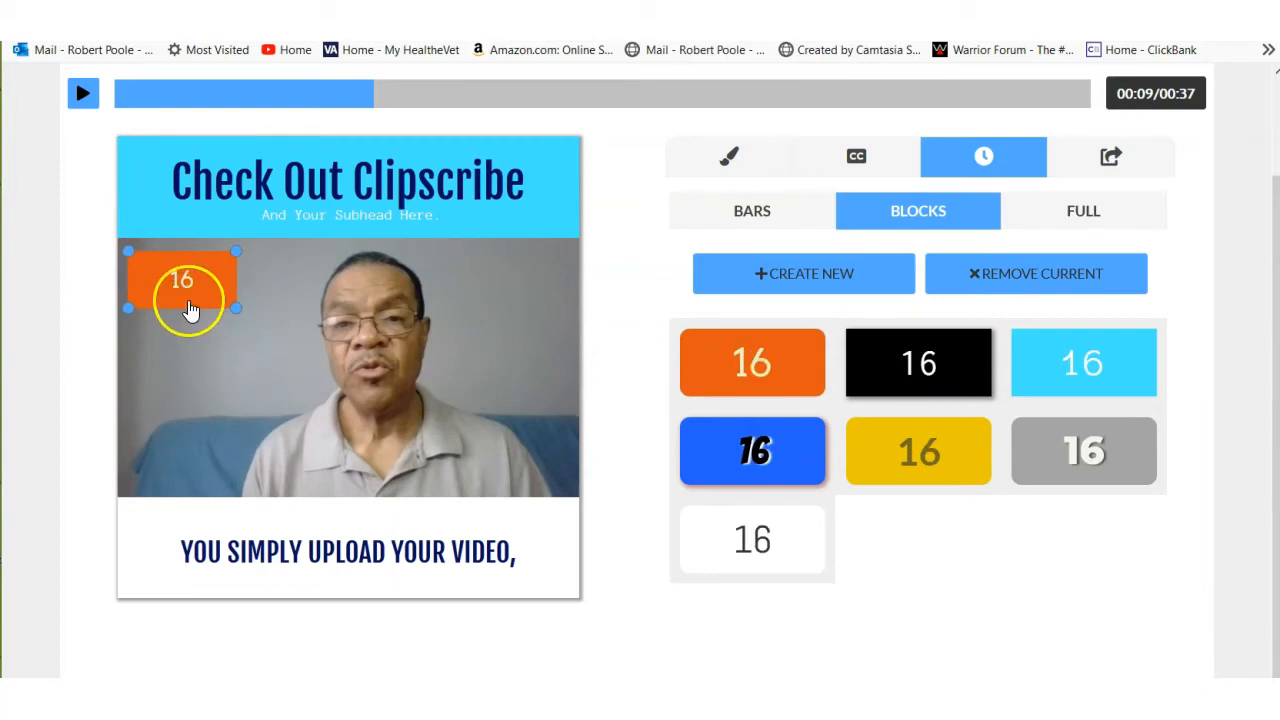
Step: Fill the bottom bar behind the captions with the light blue rippled-water texture from the stock backgrounds
click(258, 557)
click(126, 640)
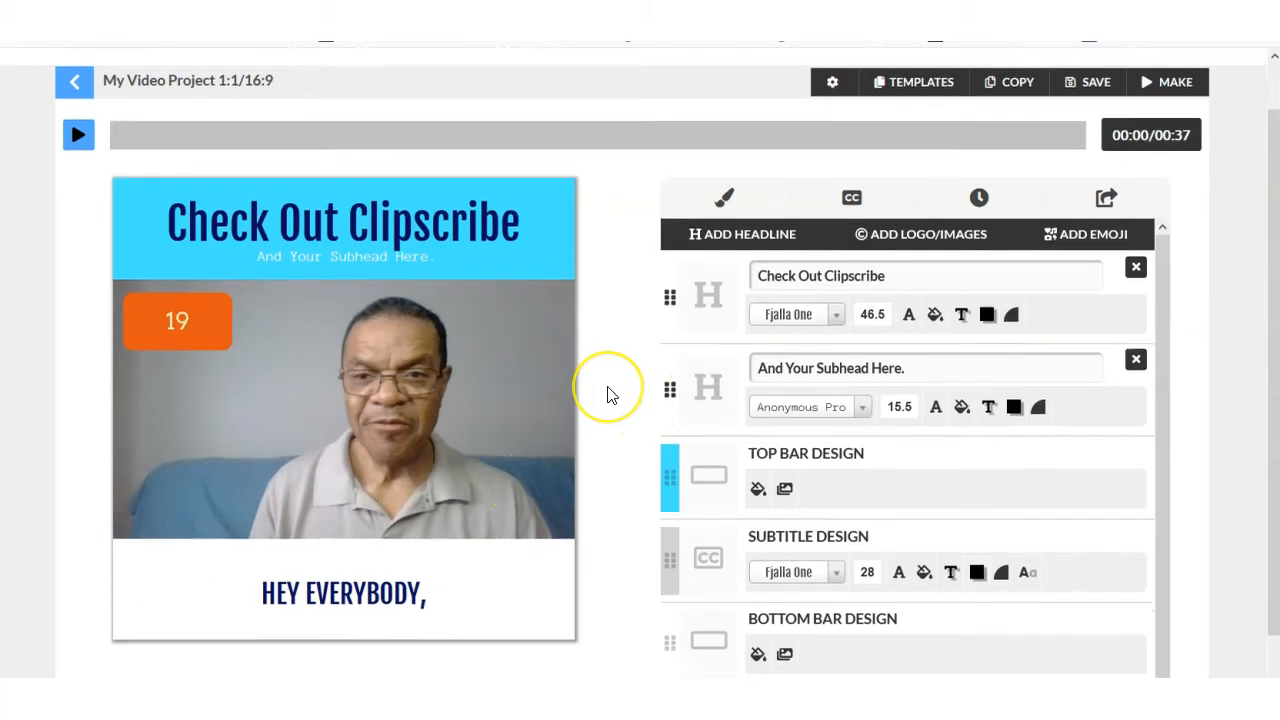
scroll(608, 394, down, 1)
scroll(608, 394, up, 1)
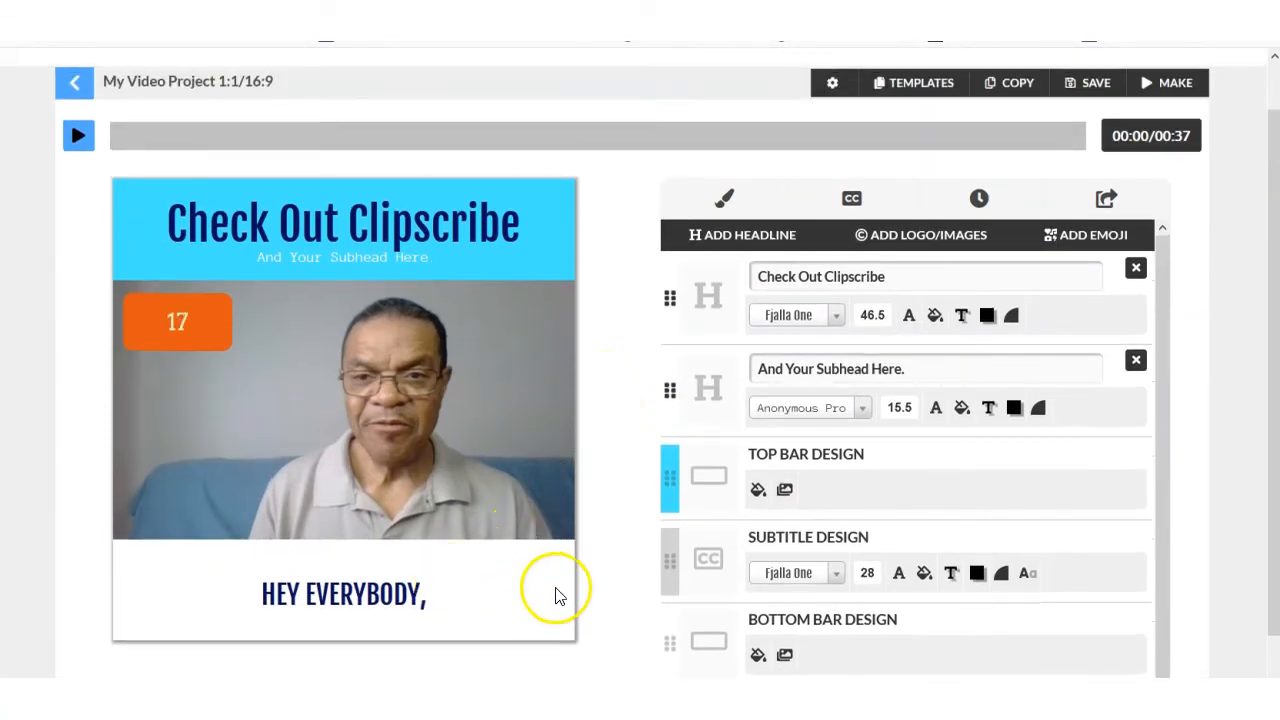
click(512, 580)
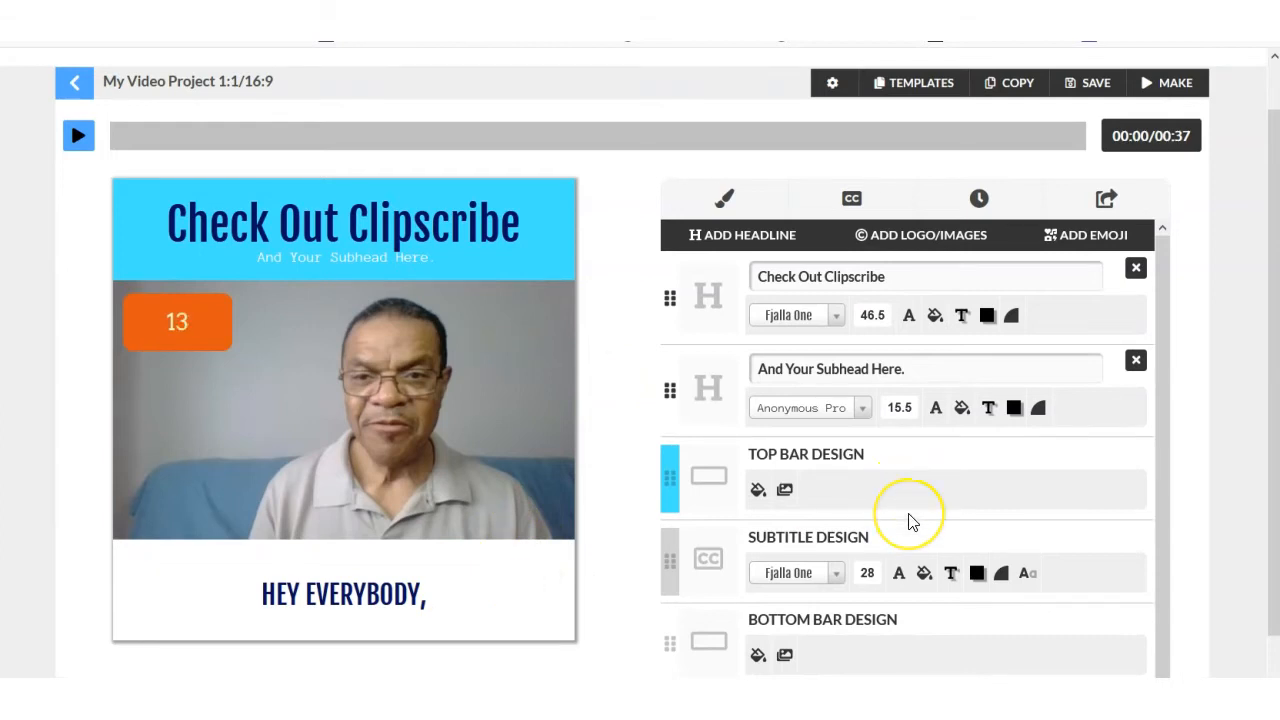
scroll(909, 521, down, 1)
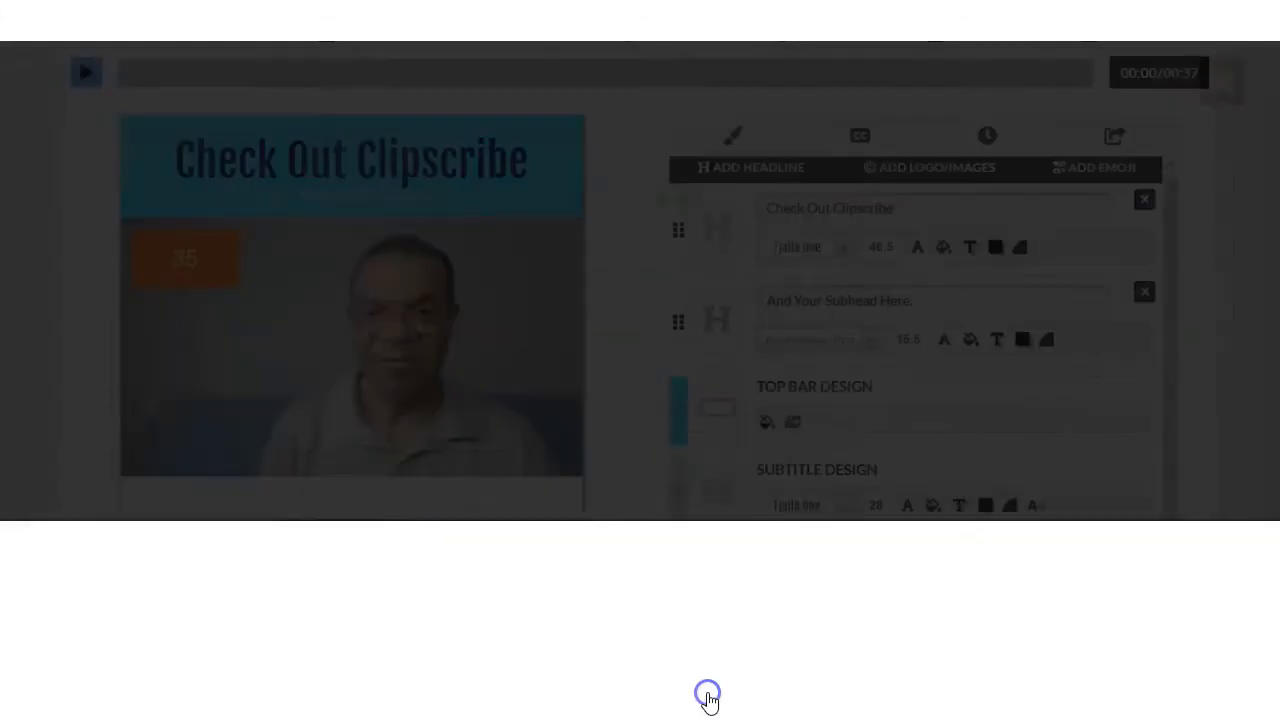
click(708, 697)
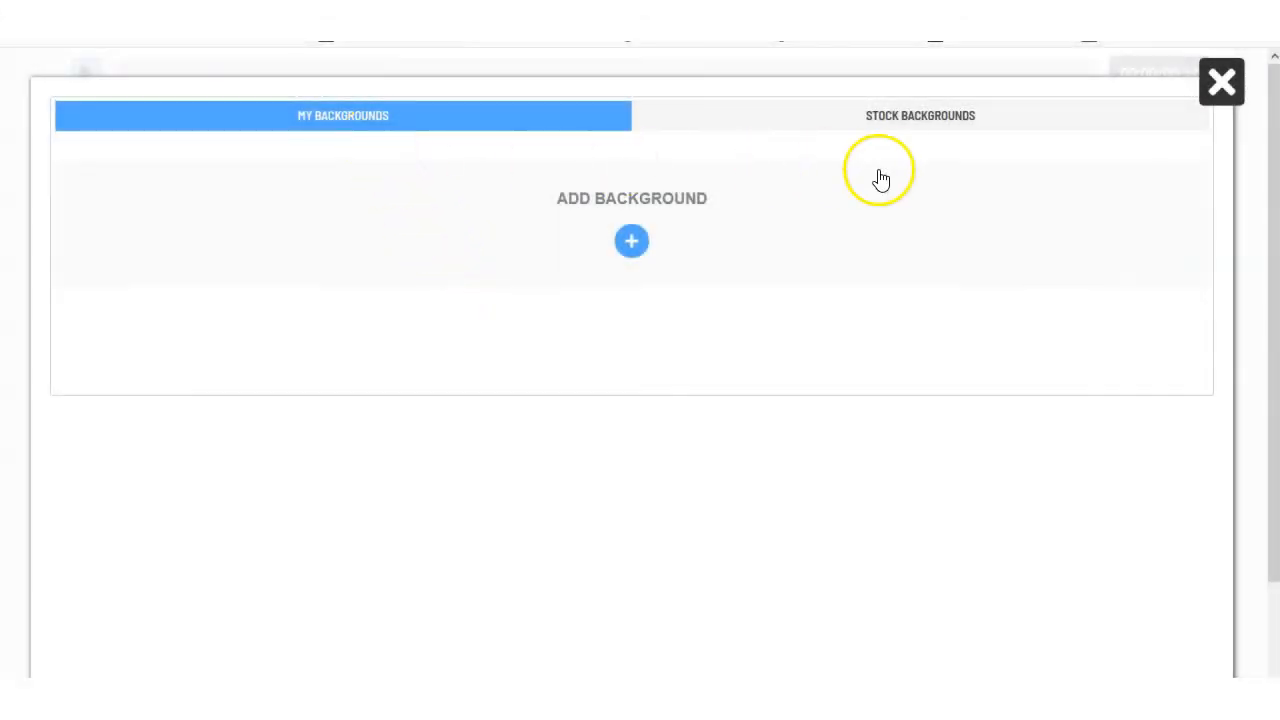
click(952, 116)
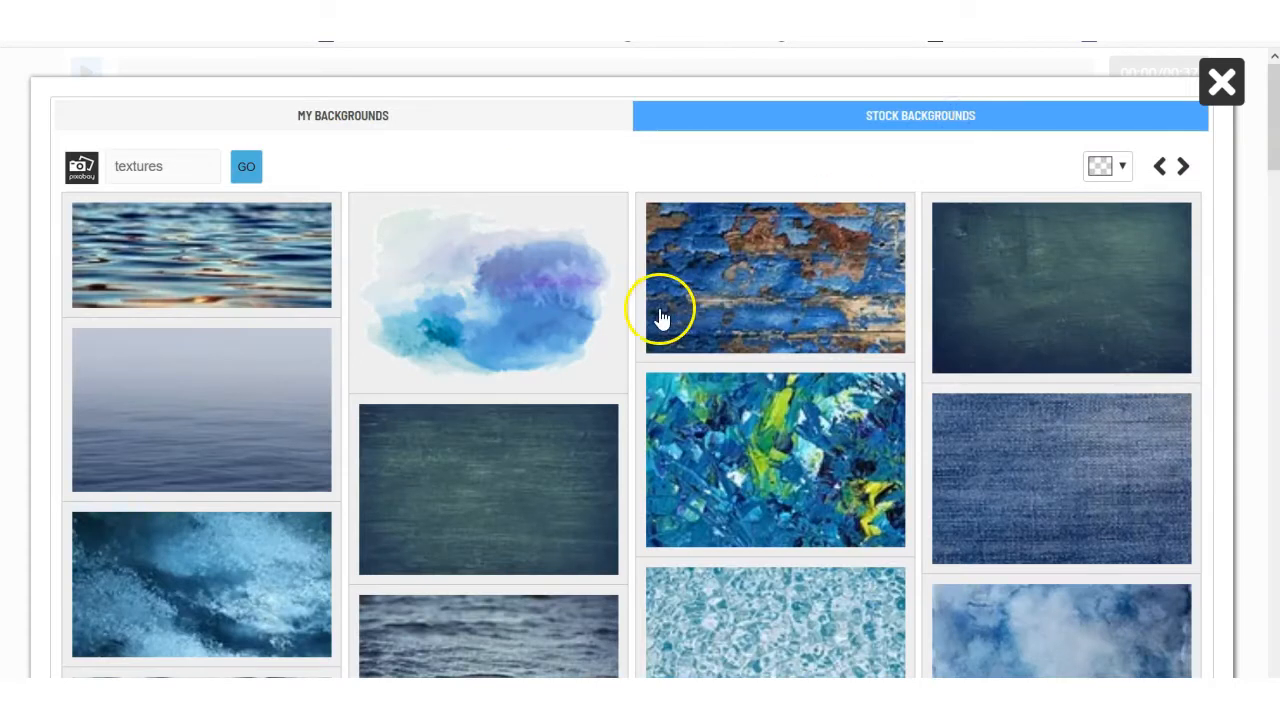
scroll(613, 389, down, 1)
scroll(613, 389, down, 4)
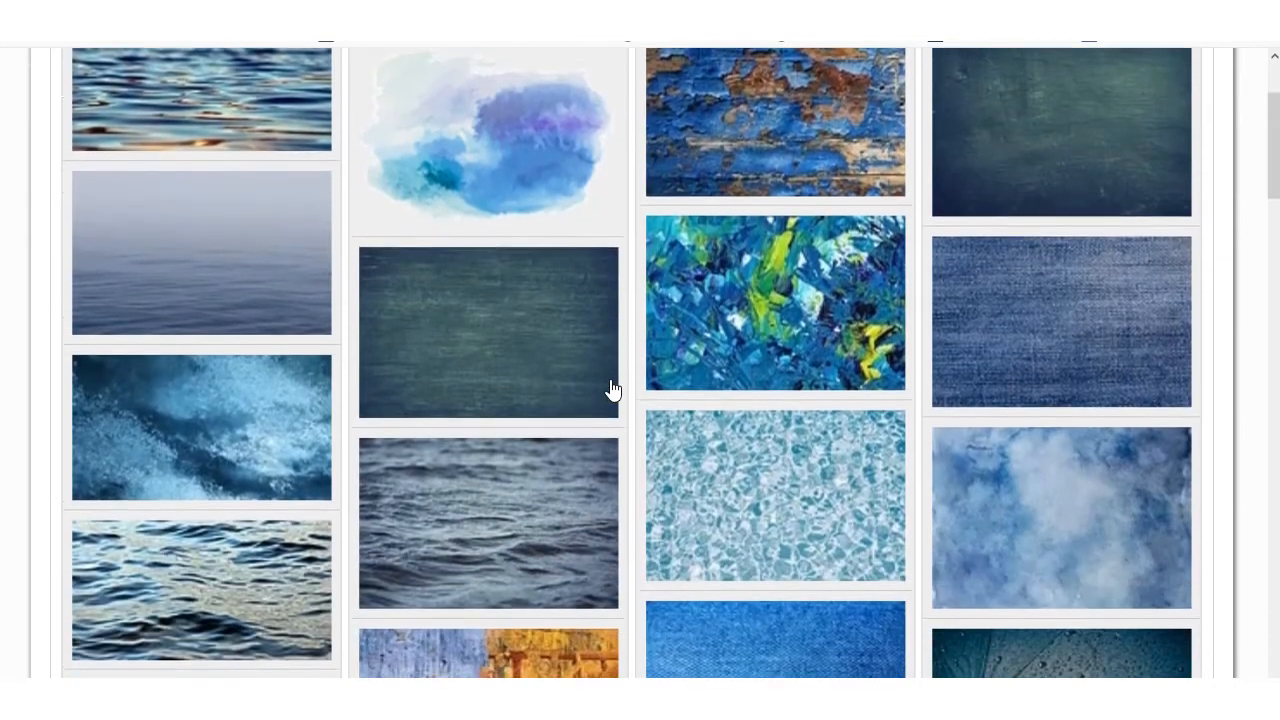
scroll(613, 389, down, 4)
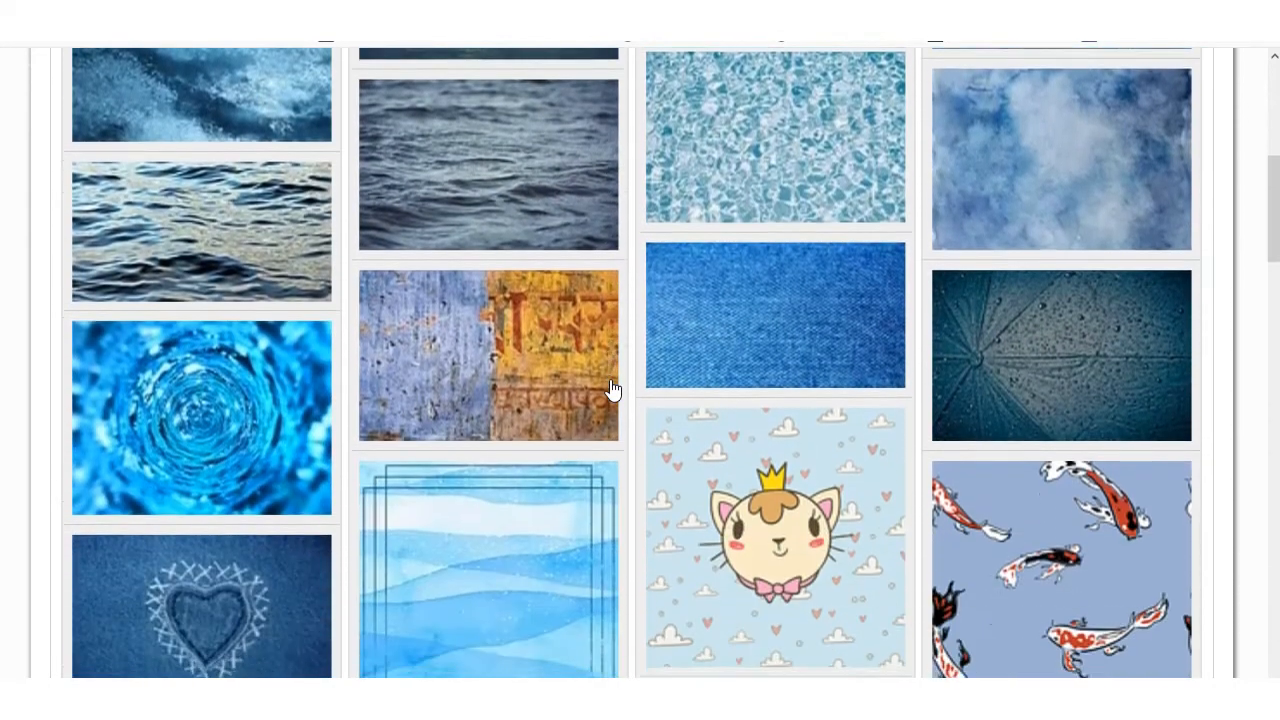
scroll(613, 389, up, 5)
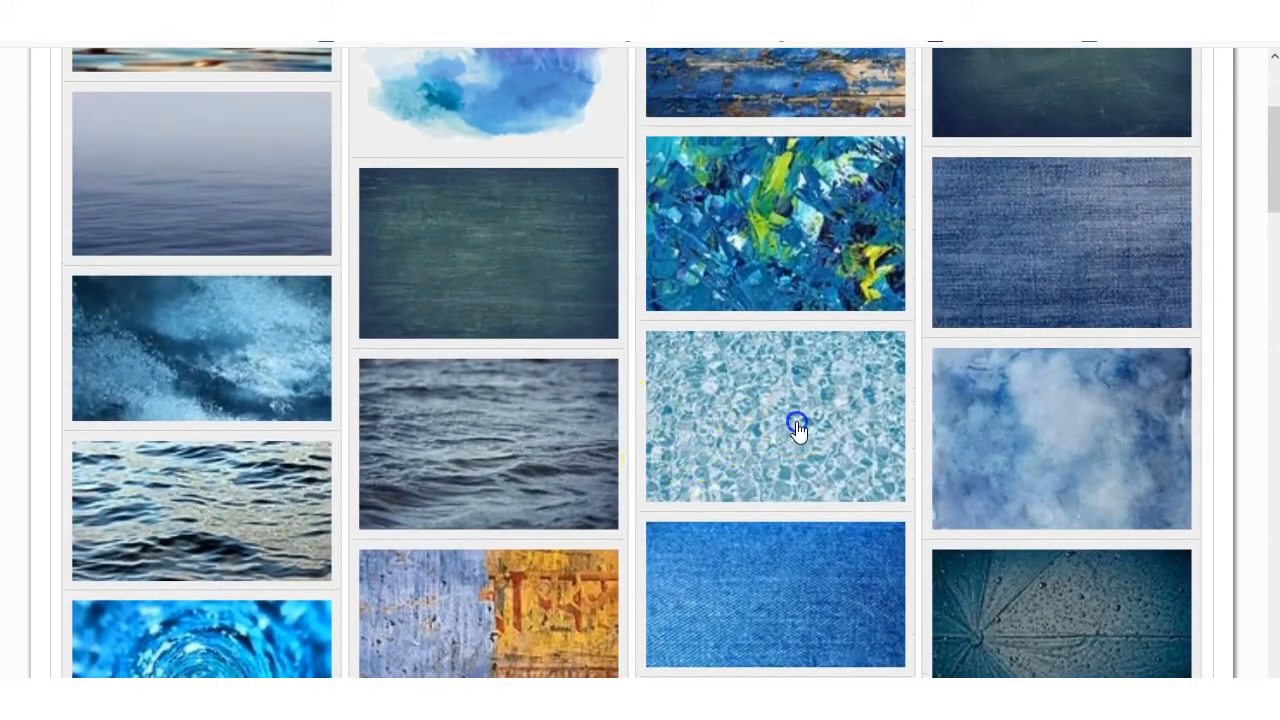
click(797, 427)
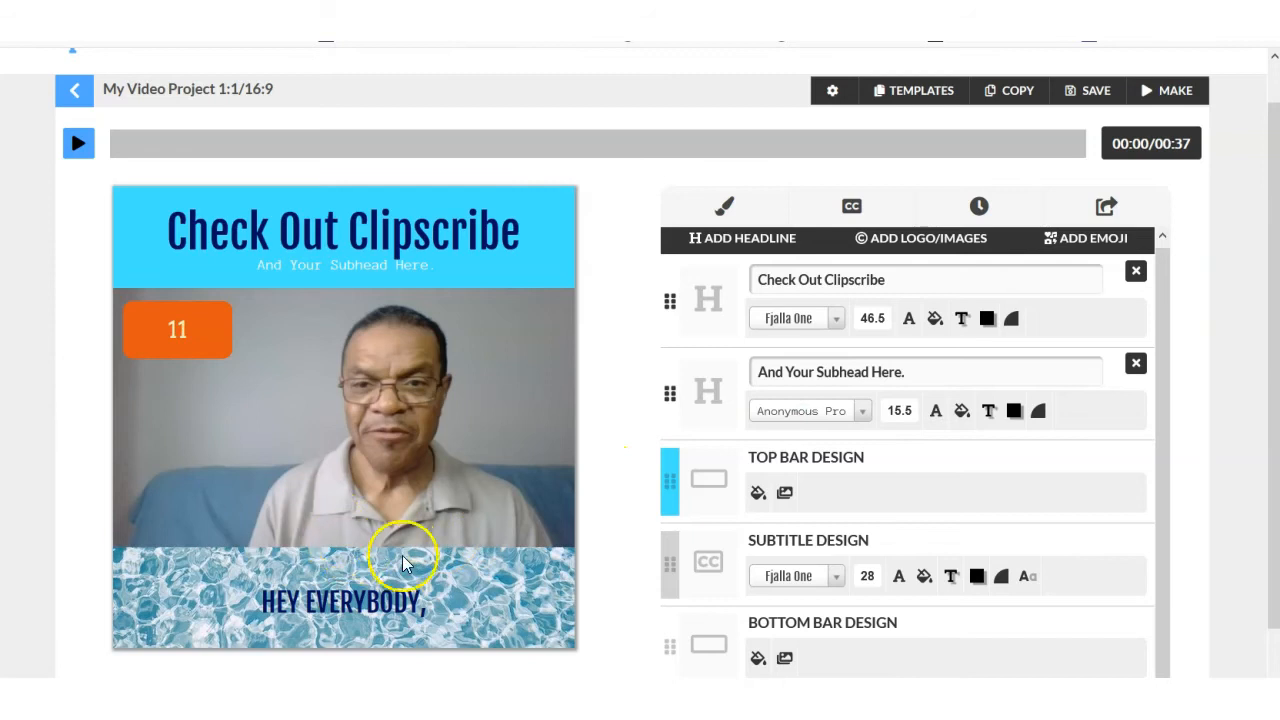
Step: Replace the bottom bar's background image with the blue and purple watercolour splash from the stock backgrounds
click(503, 572)
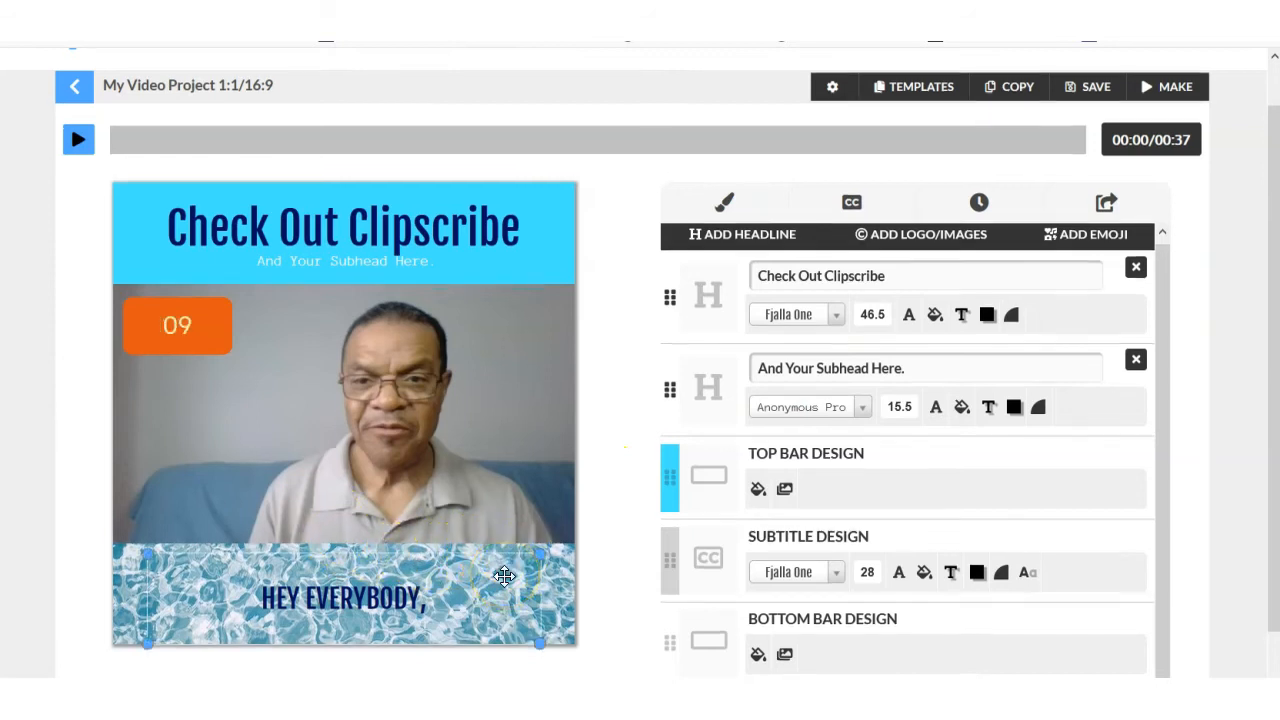
scroll(503, 575, down, 1)
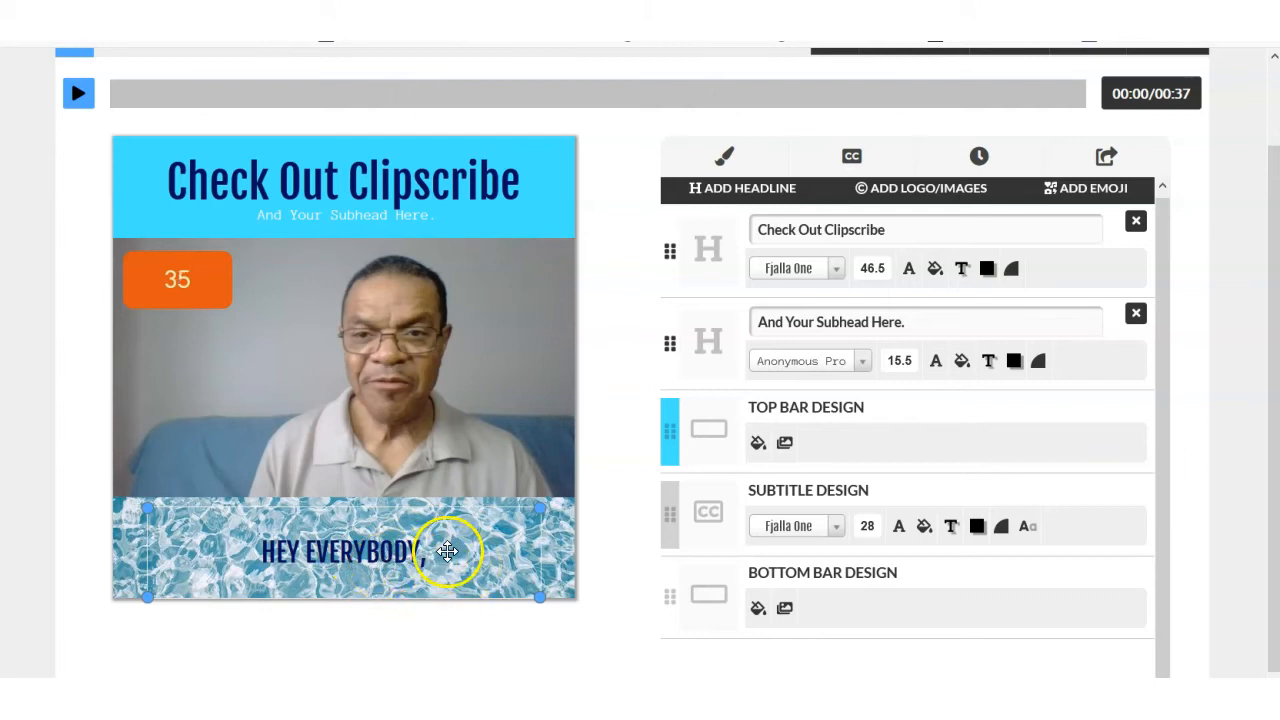
click(787, 612)
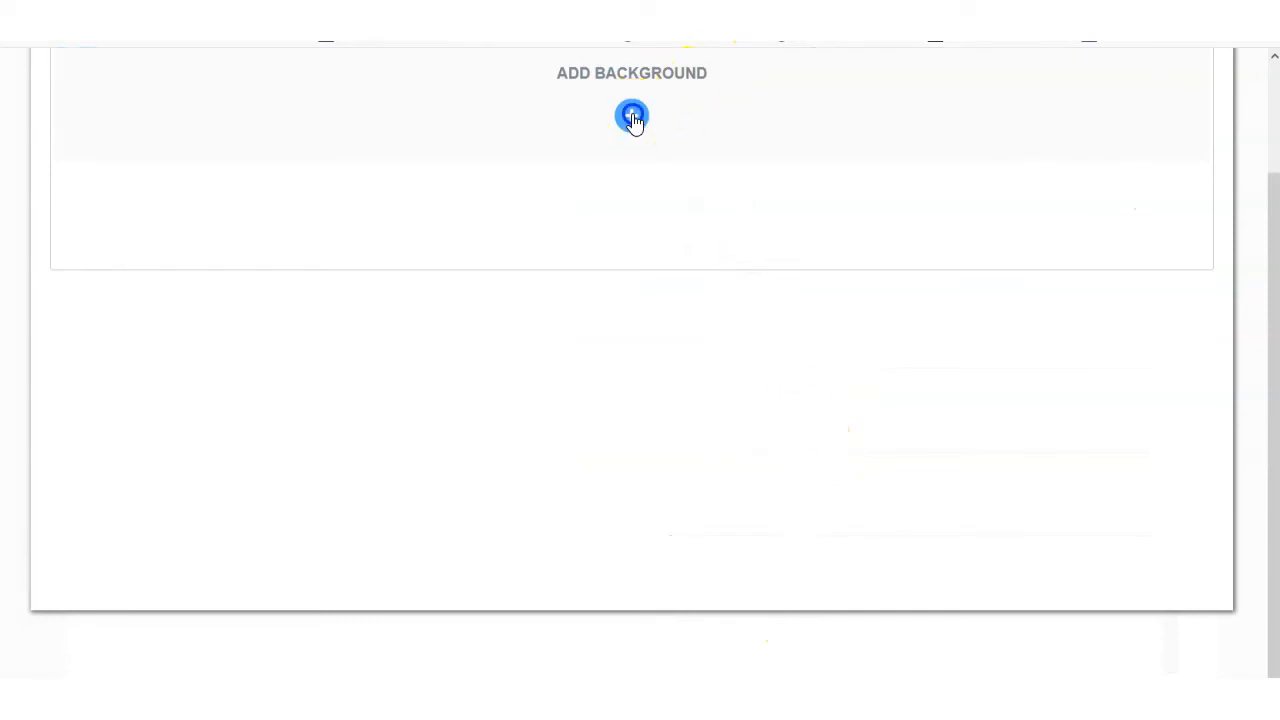
click(957, 122)
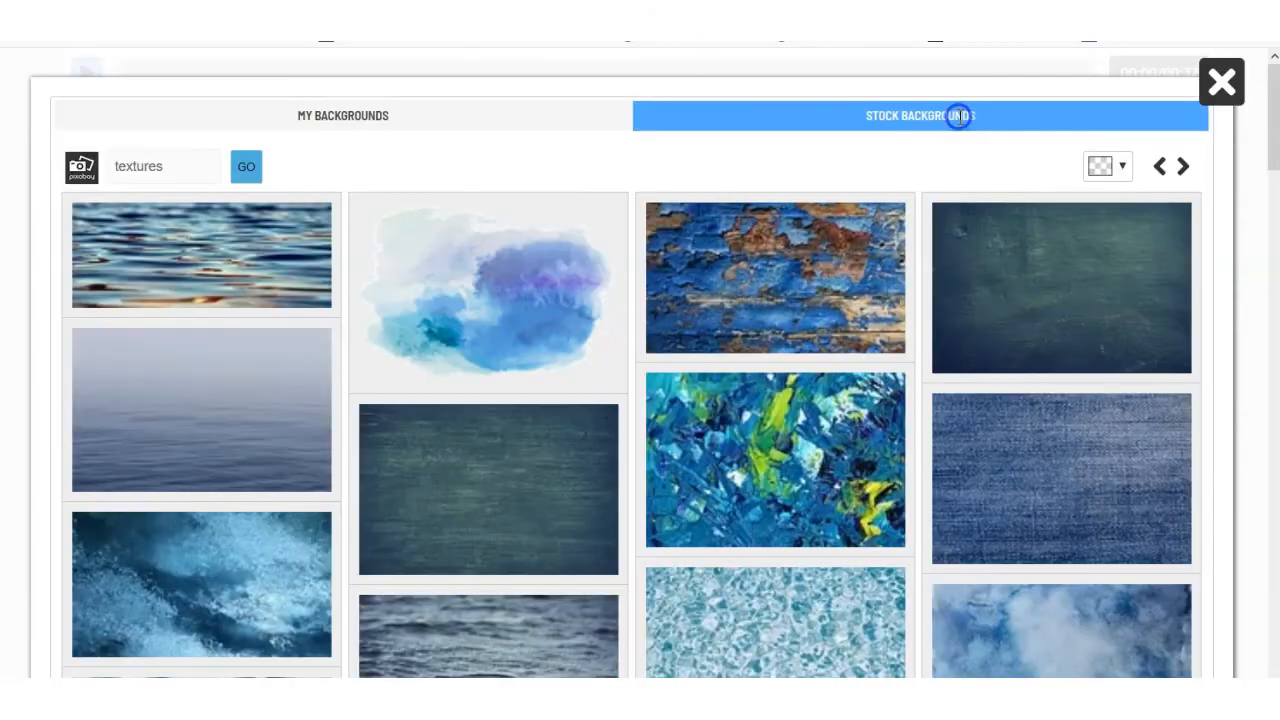
scroll(600, 335, down, 2)
scroll(491, 329, up, 2)
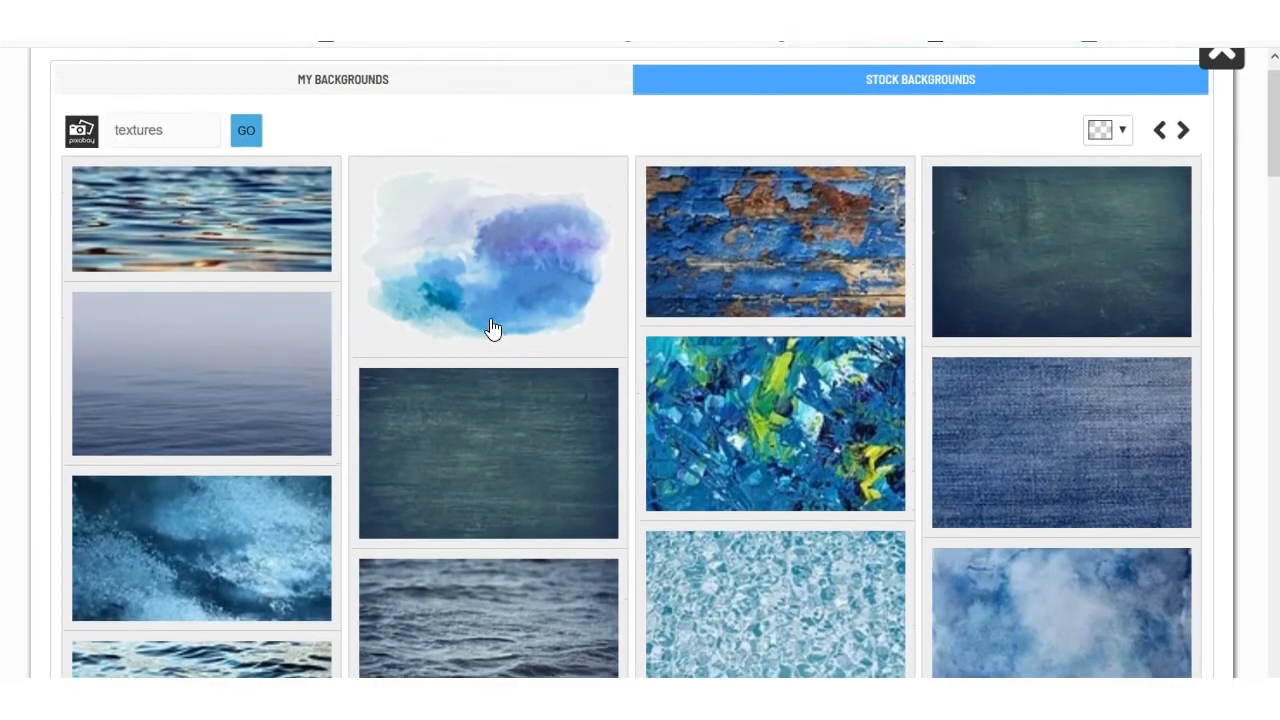
click(494, 276)
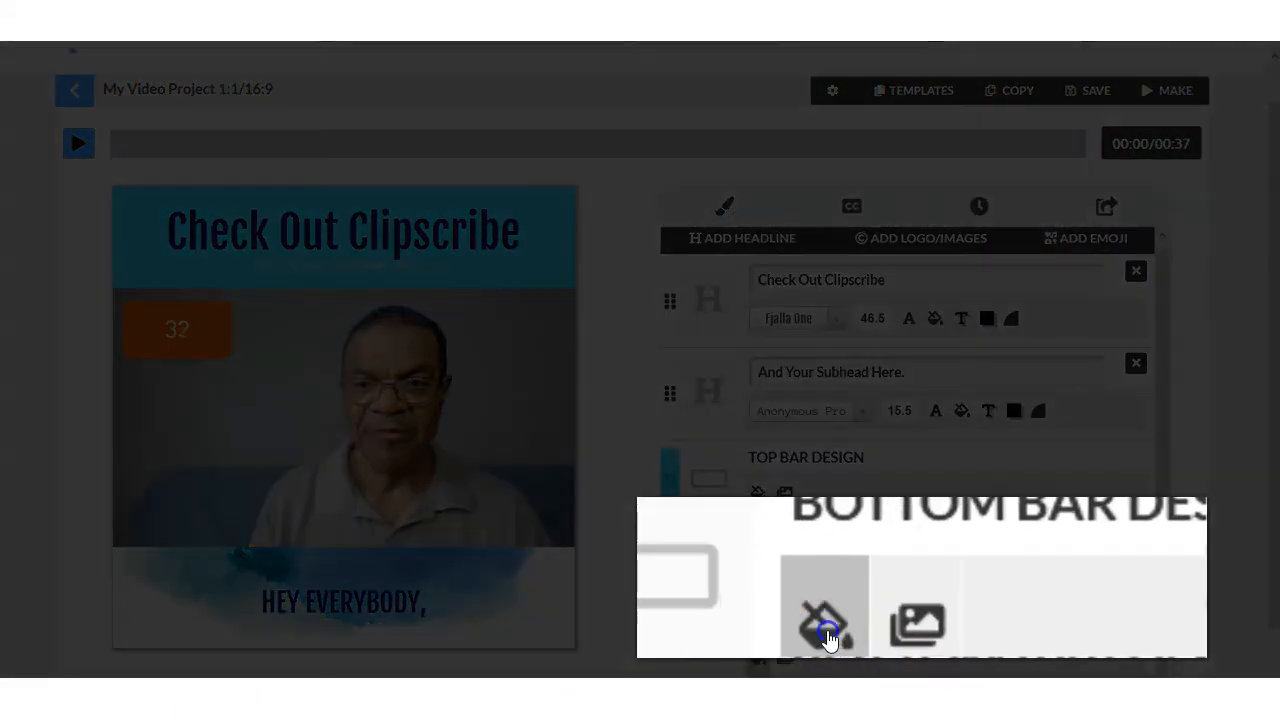
Step: Fill the bottom bar behind the captions with the solid pale pink rgb(244, 233, 233)
click(828, 638)
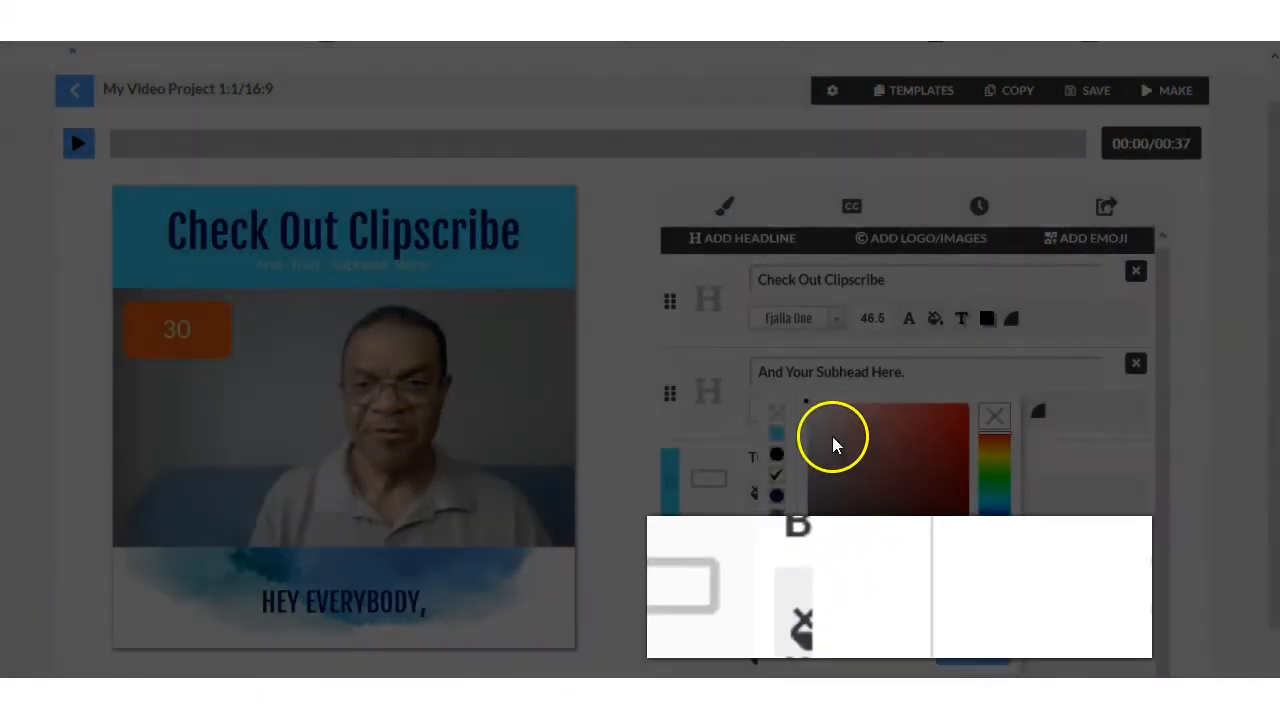
click(832, 437)
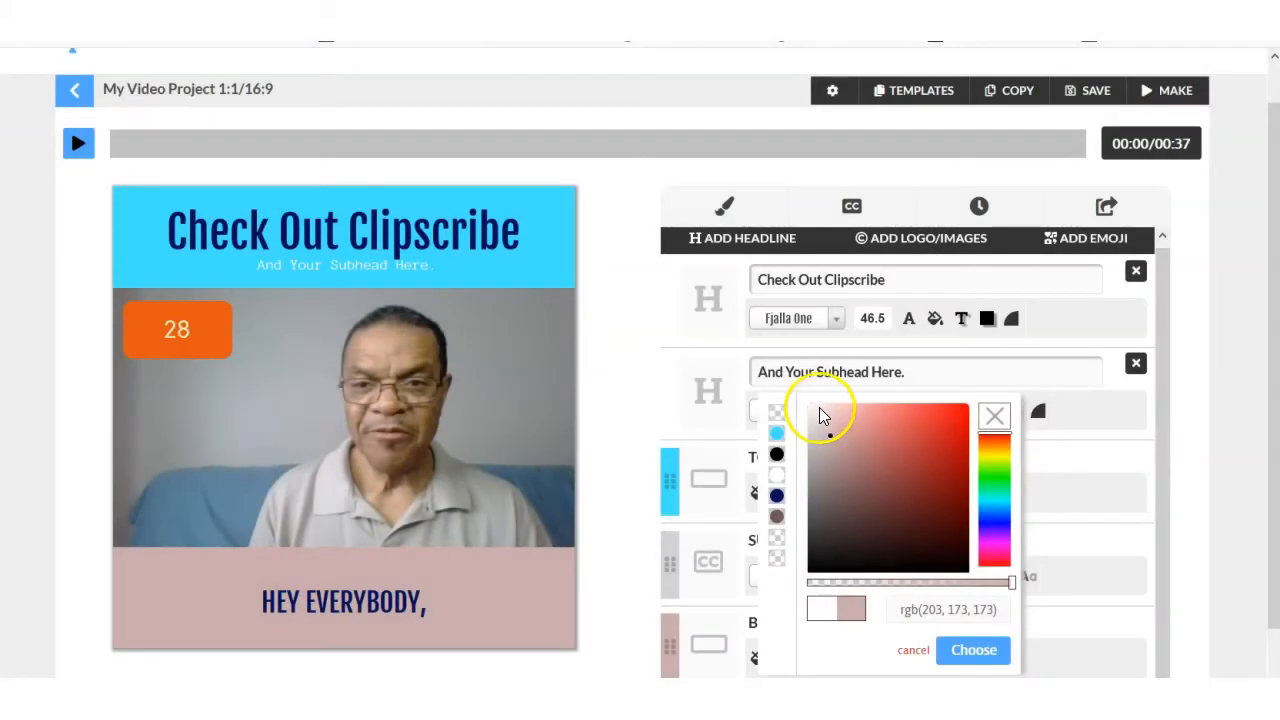
click(815, 411)
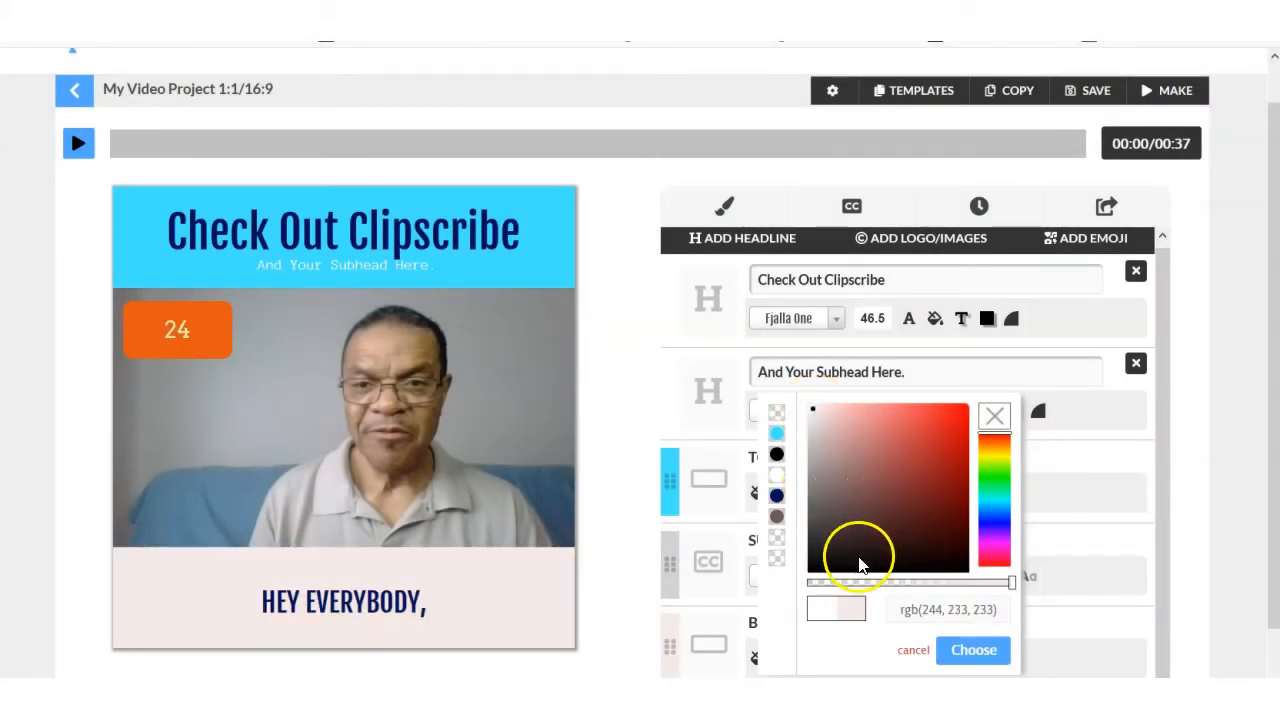
click(975, 651)
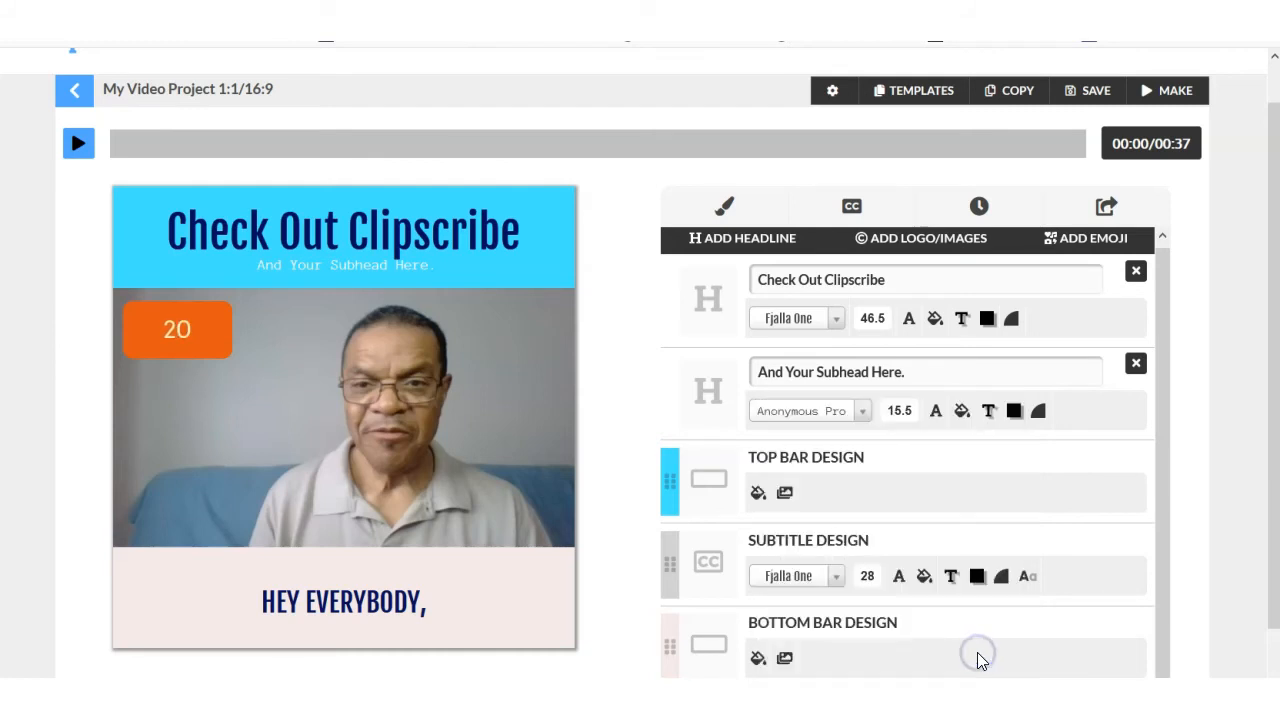
Step: Colour the subhead text dark red, rgb(89, 16, 16), and set its font to Artifika
mouse_move(489, 586)
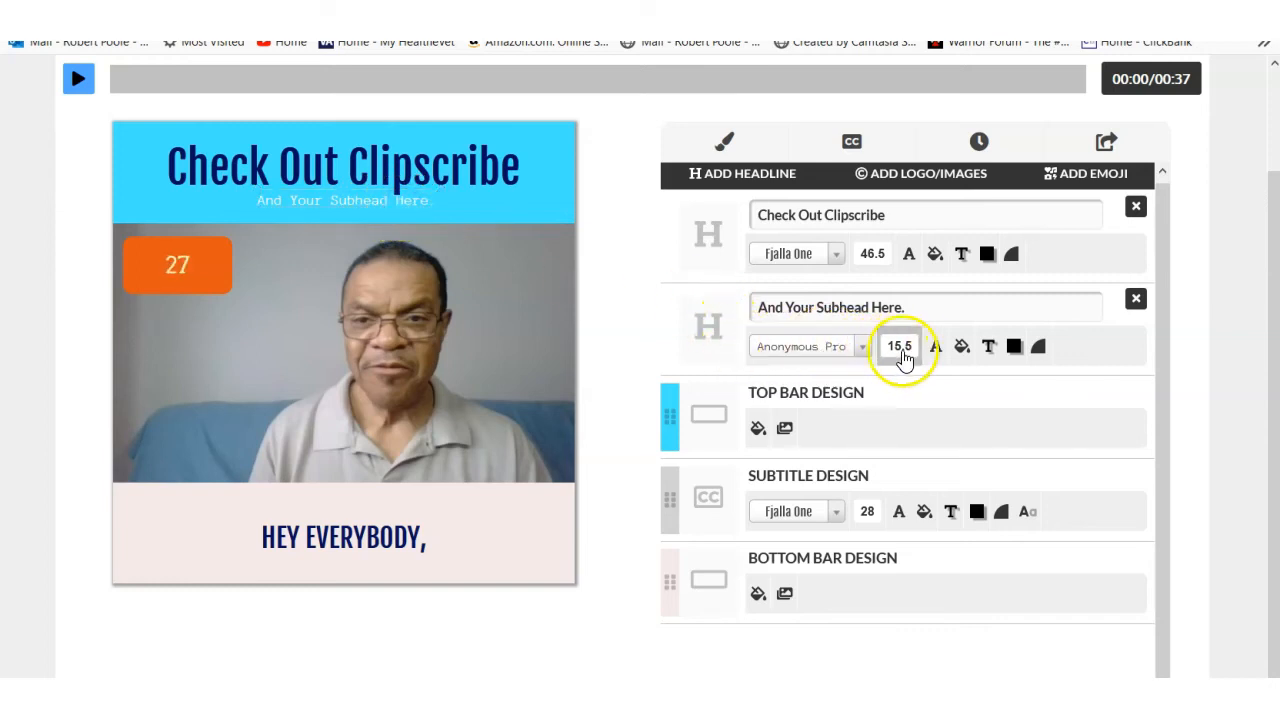
click(936, 347)
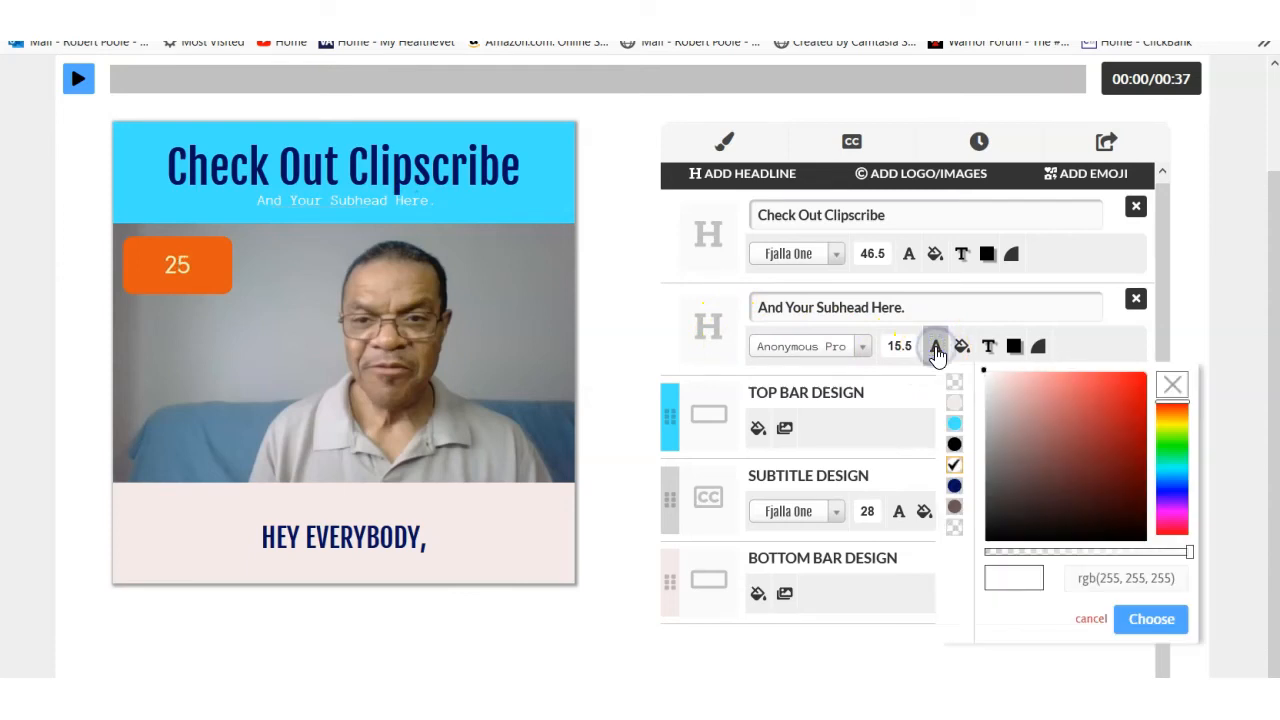
click(1067, 390)
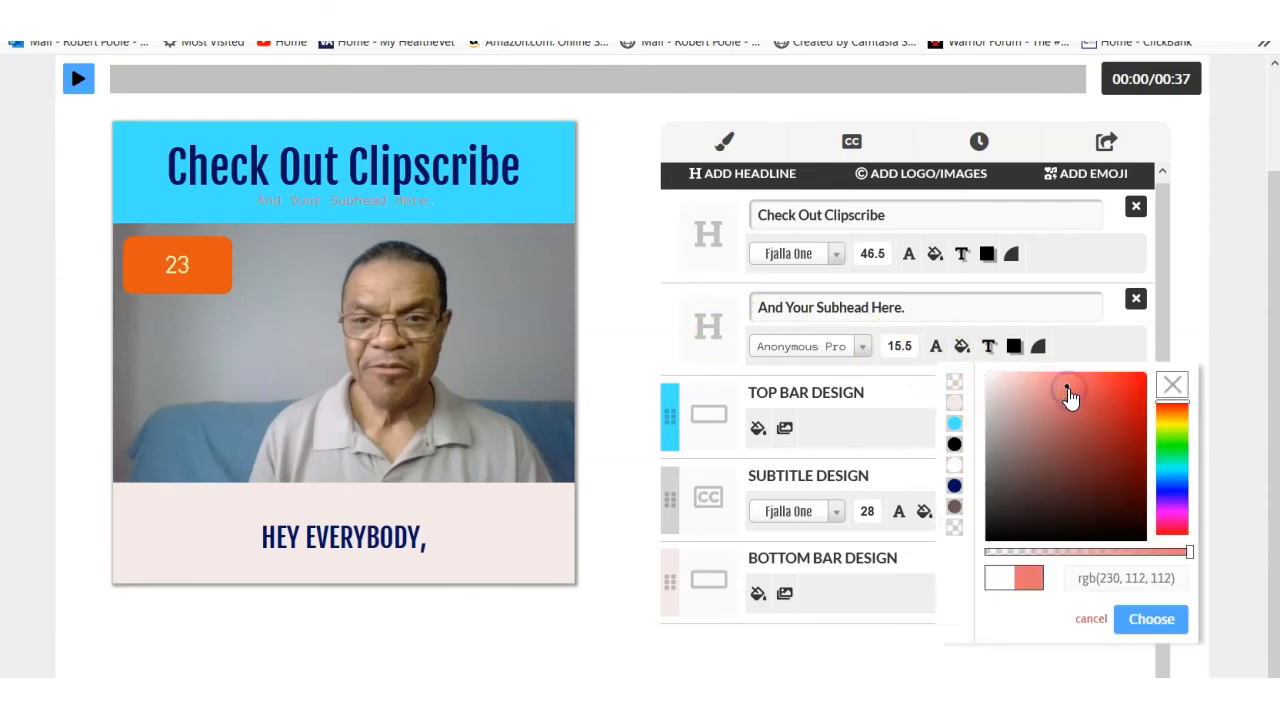
click(1117, 483)
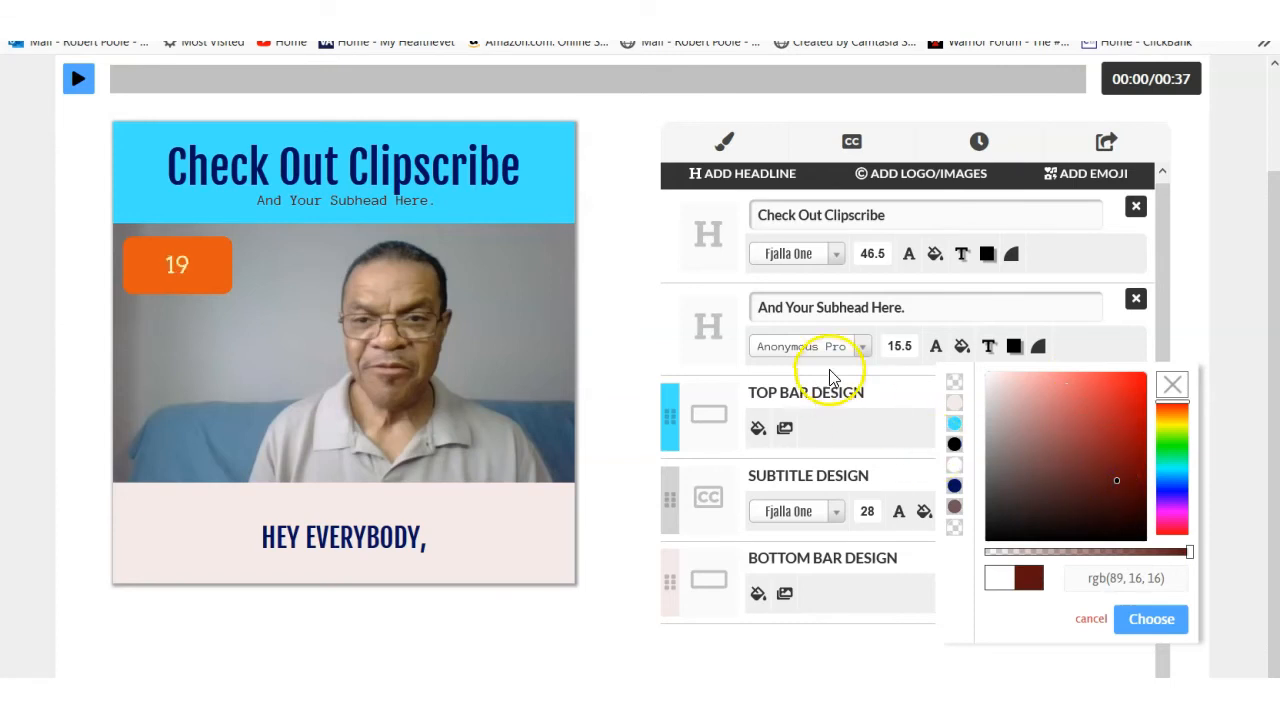
click(862, 348)
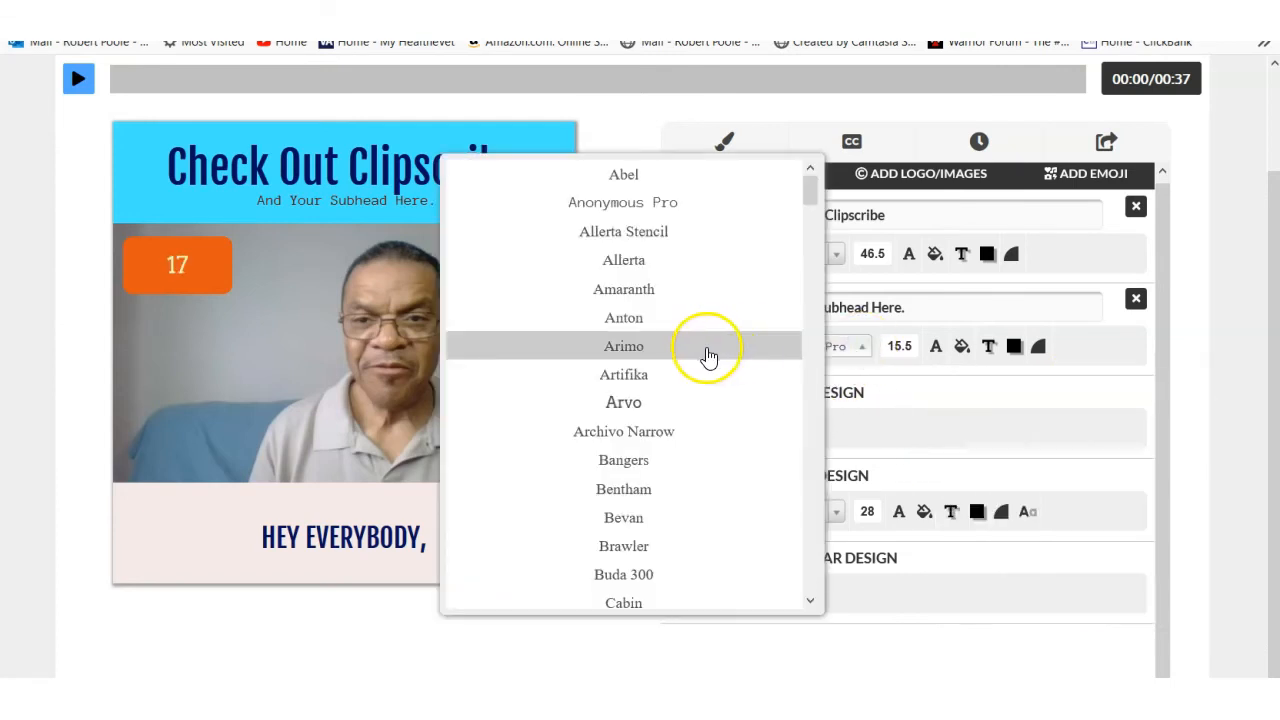
click(692, 376)
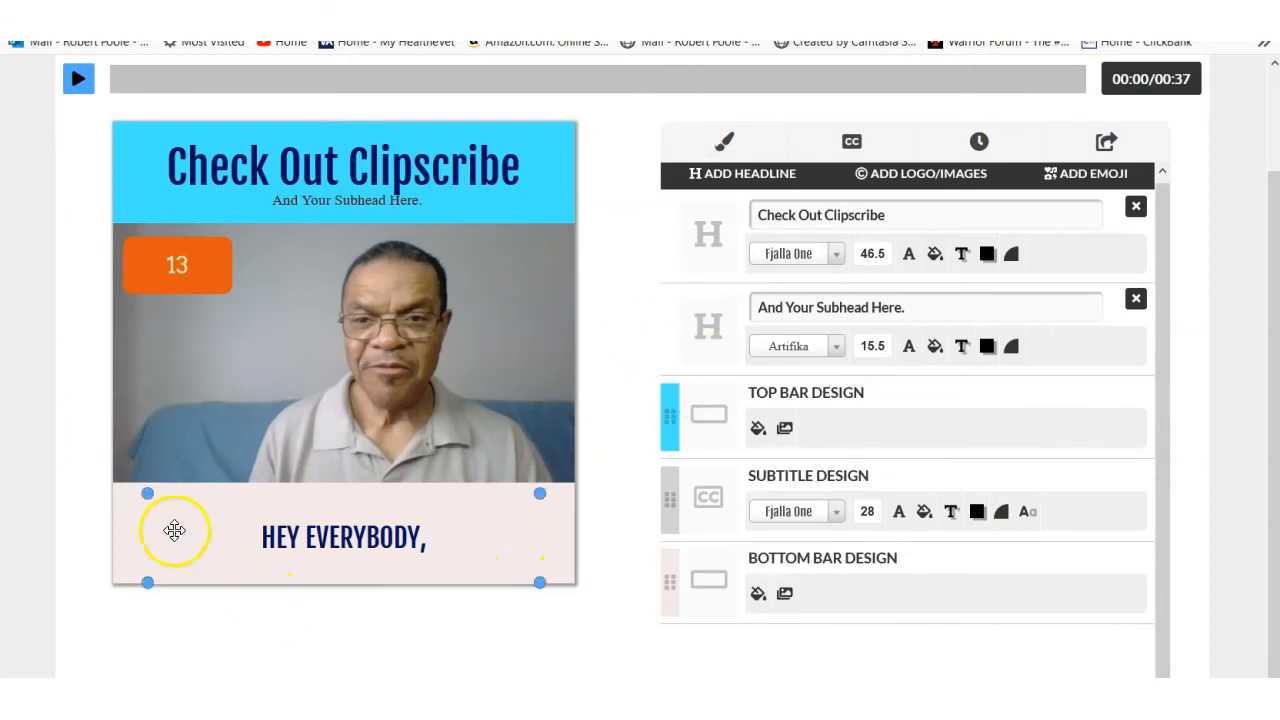
Step: Change the subhead text to "you'll love it" and save the project
triple_click(873, 307)
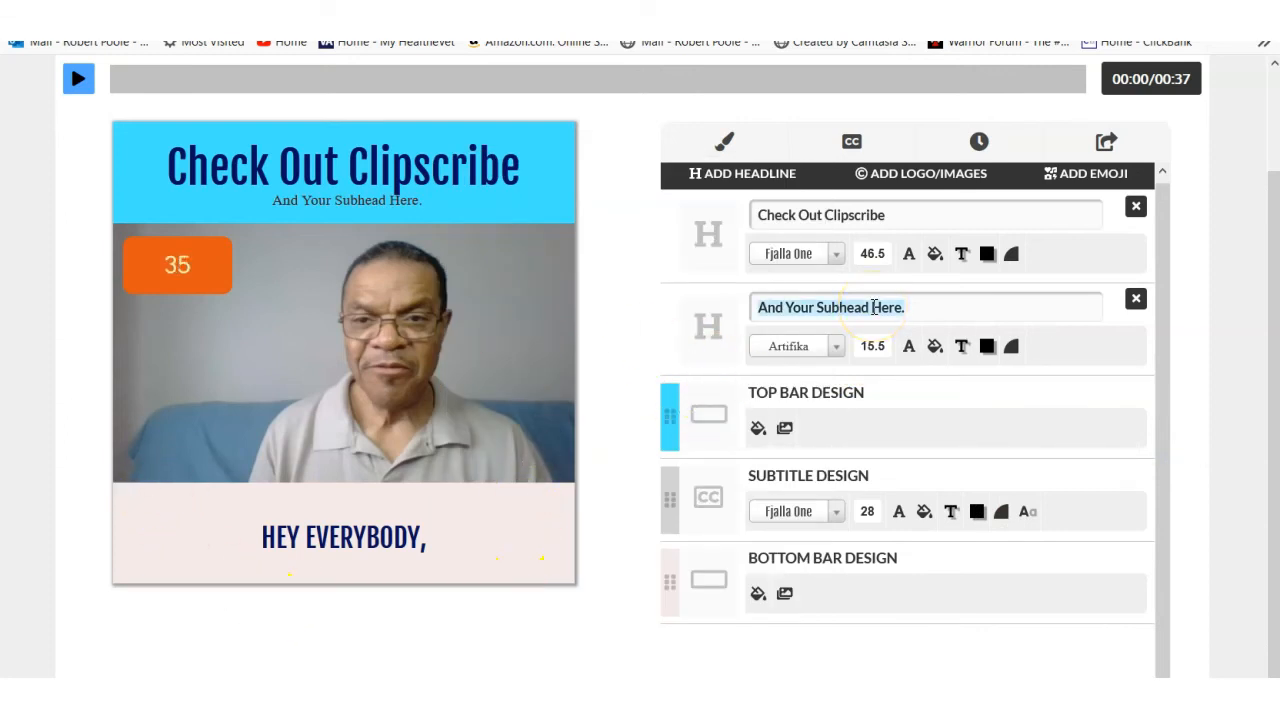
text(you'll love it)
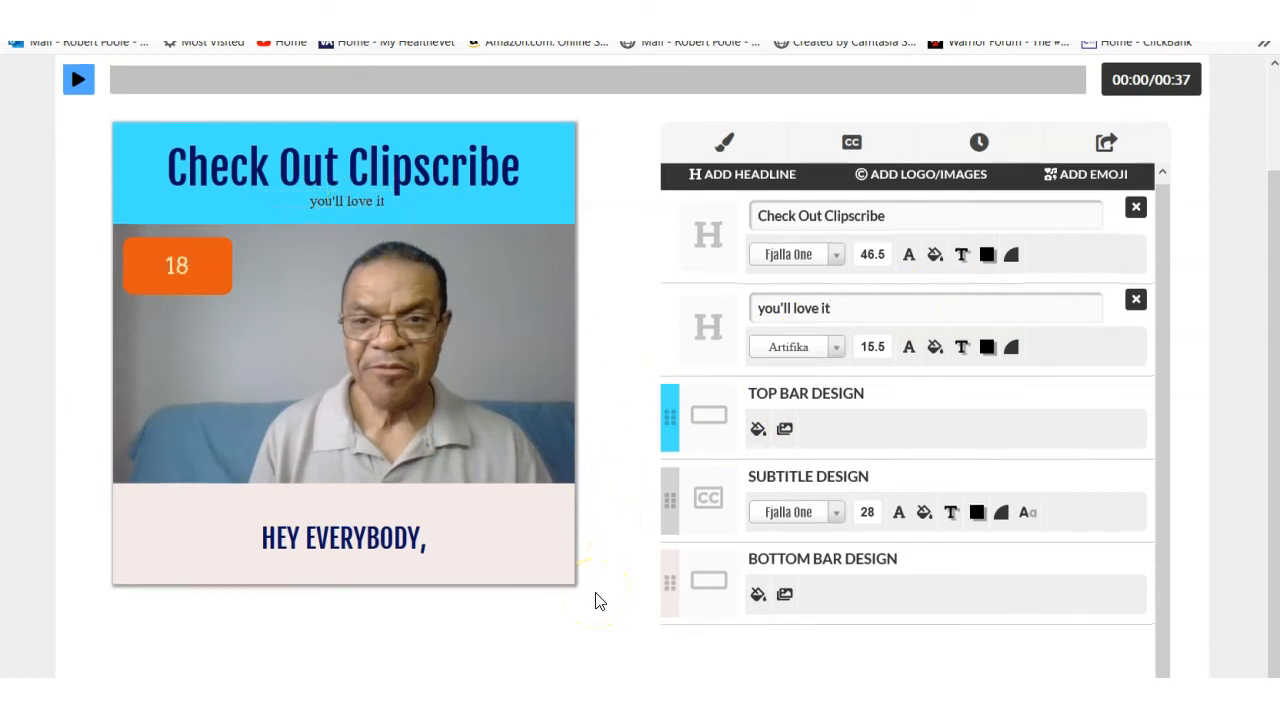
scroll(849, 345, up, 1)
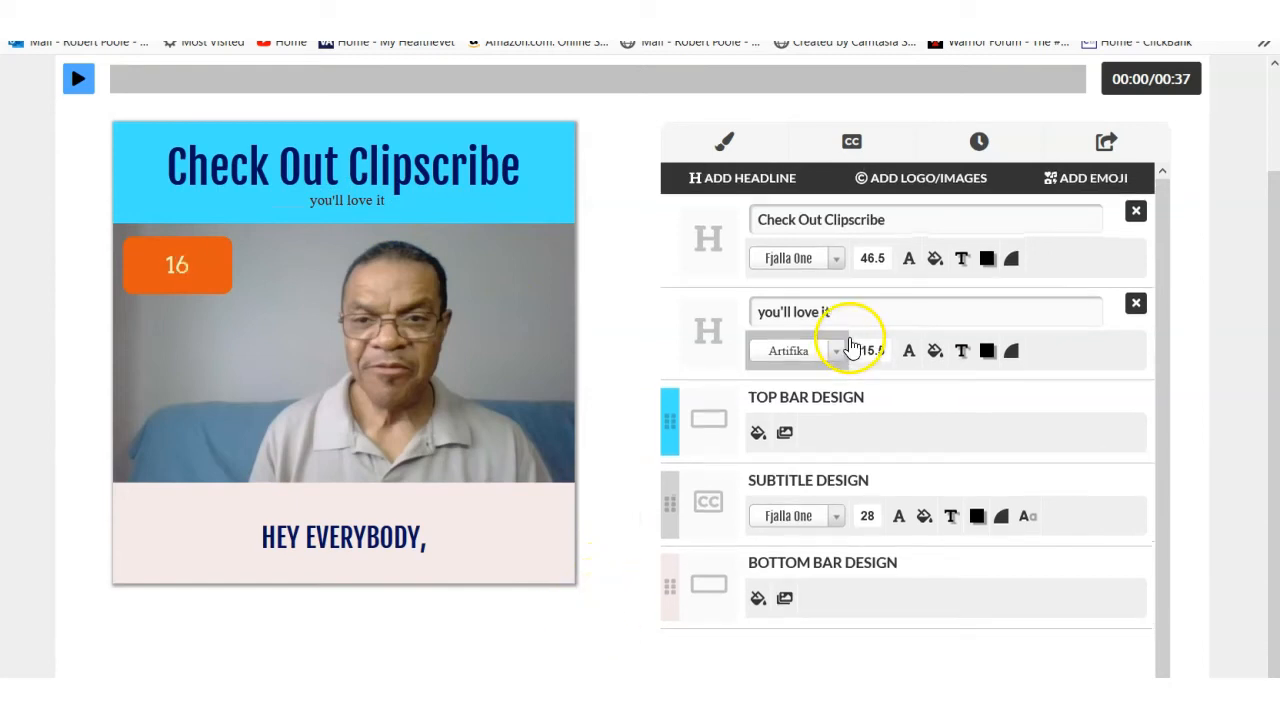
scroll(1234, 277, up, 2)
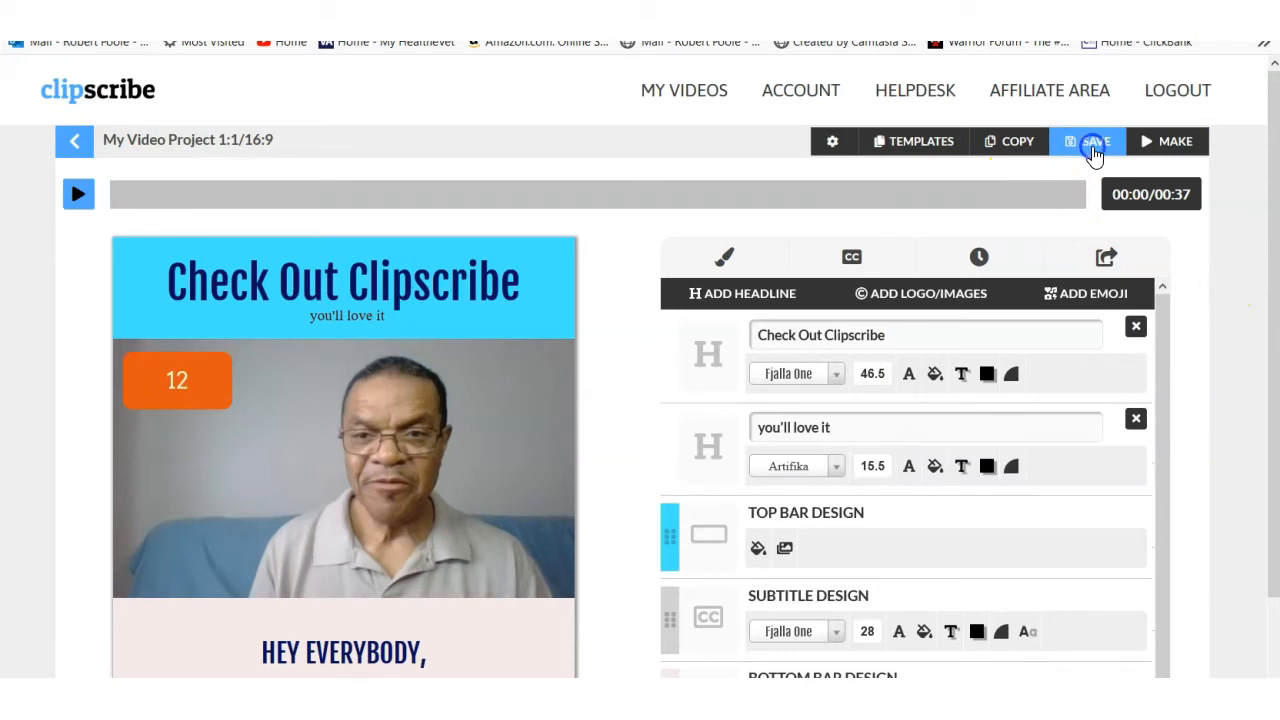
Step: Try the Artifika and Allerta fonts on the "Check Out Clipscribe" headline
scroll(775, 270, down, 1)
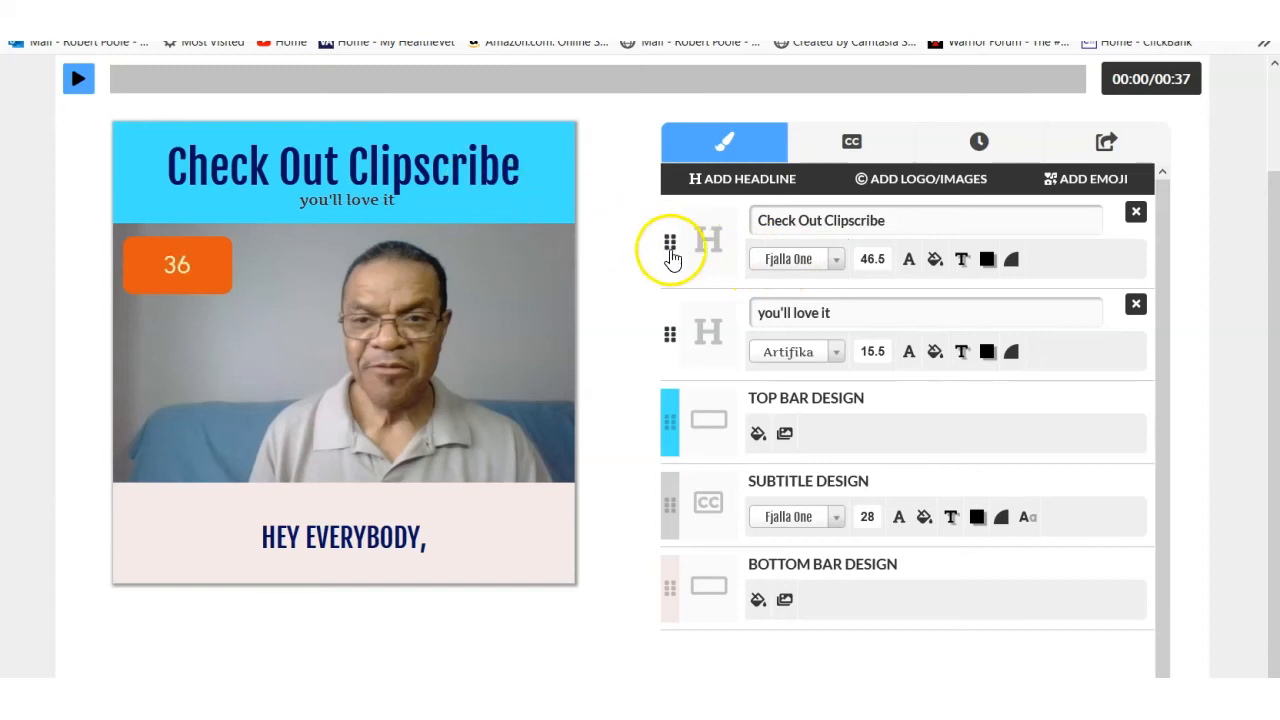
click(834, 265)
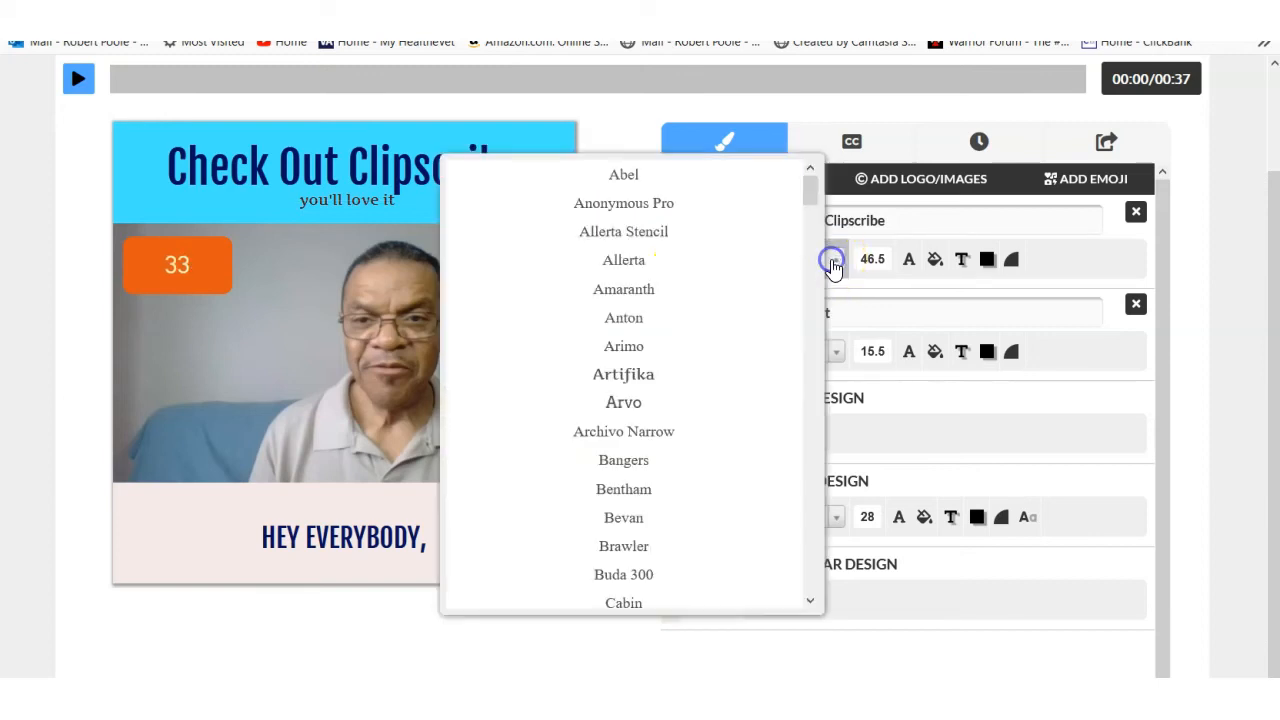
click(713, 373)
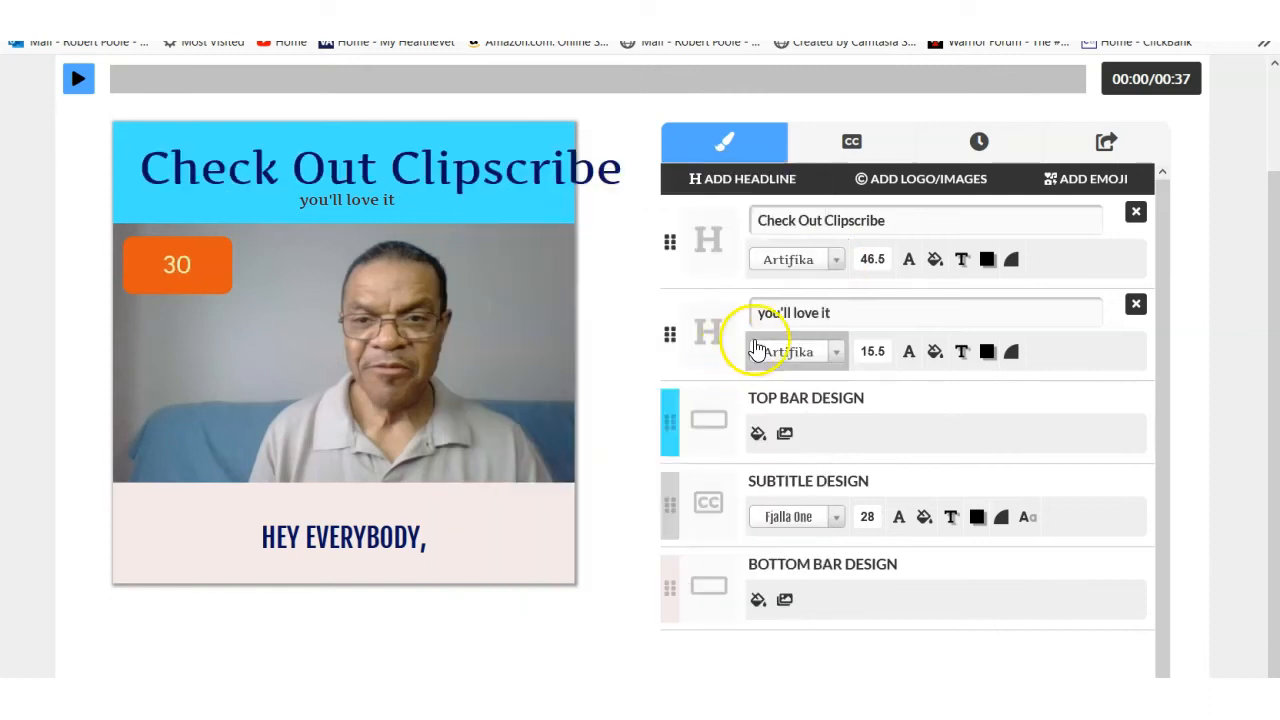
click(835, 265)
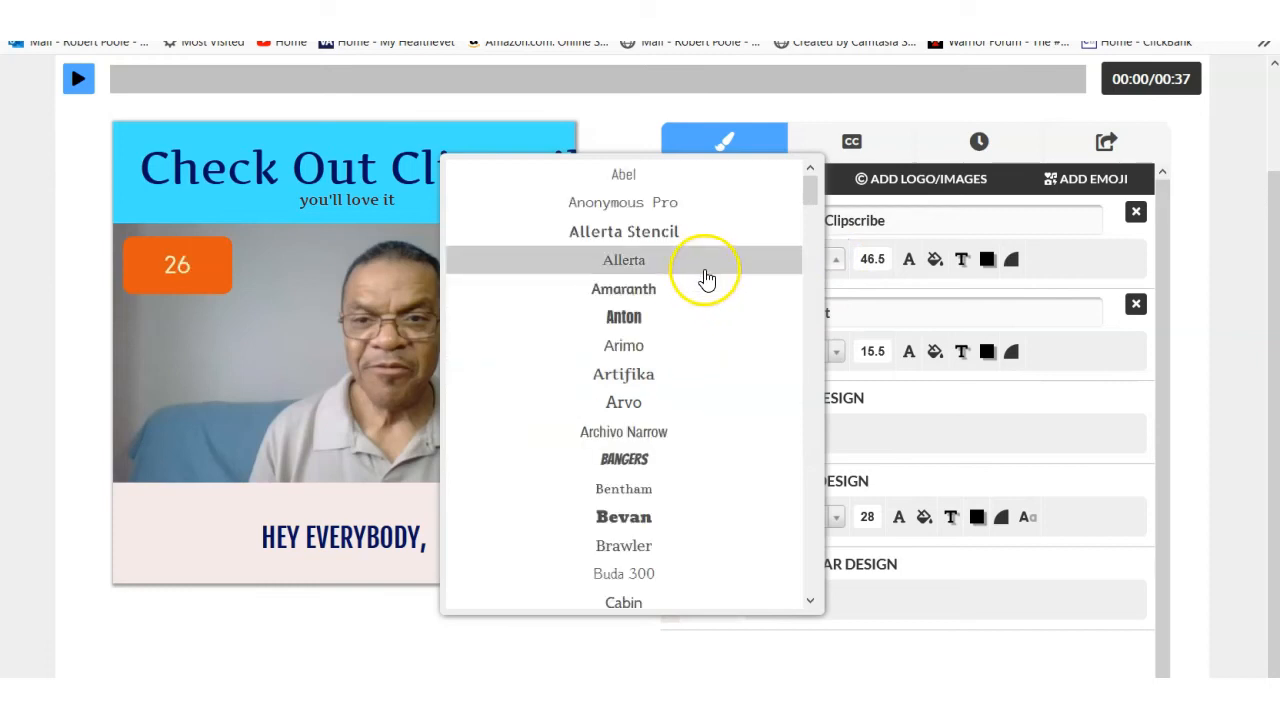
click(707, 266)
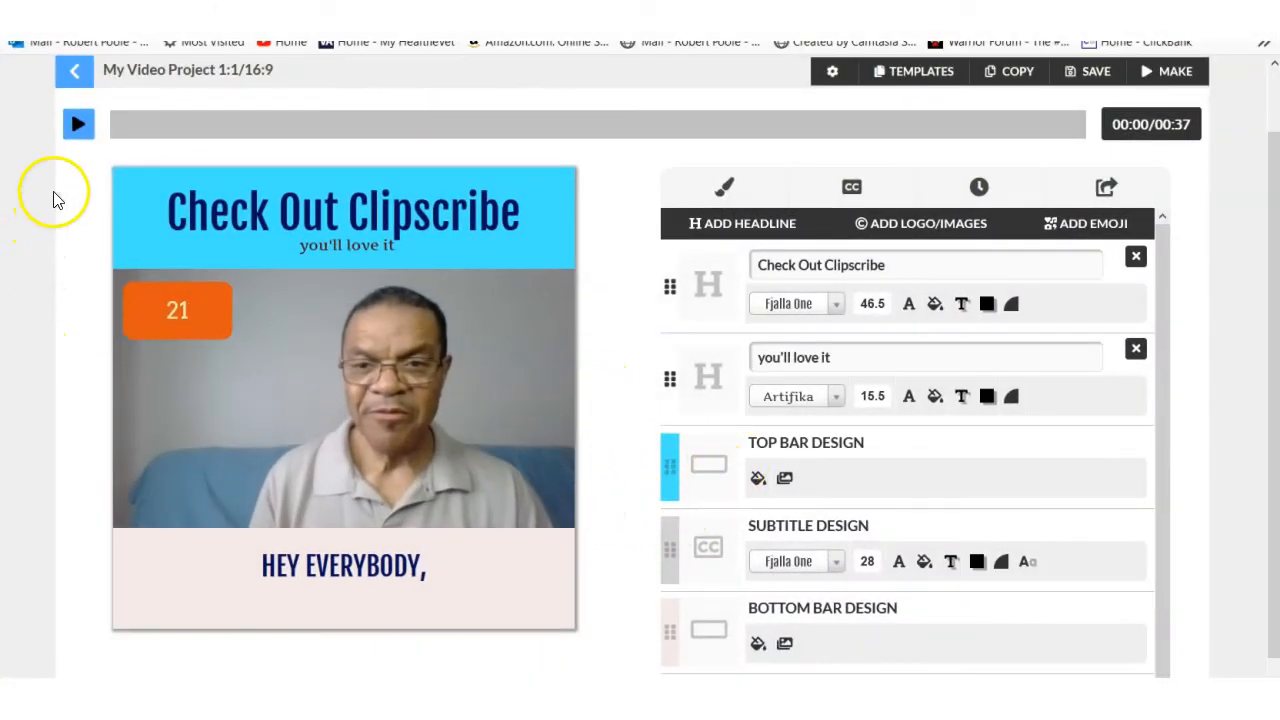
Step: Play the captioned video from start to end and render the finished video
click(79, 128)
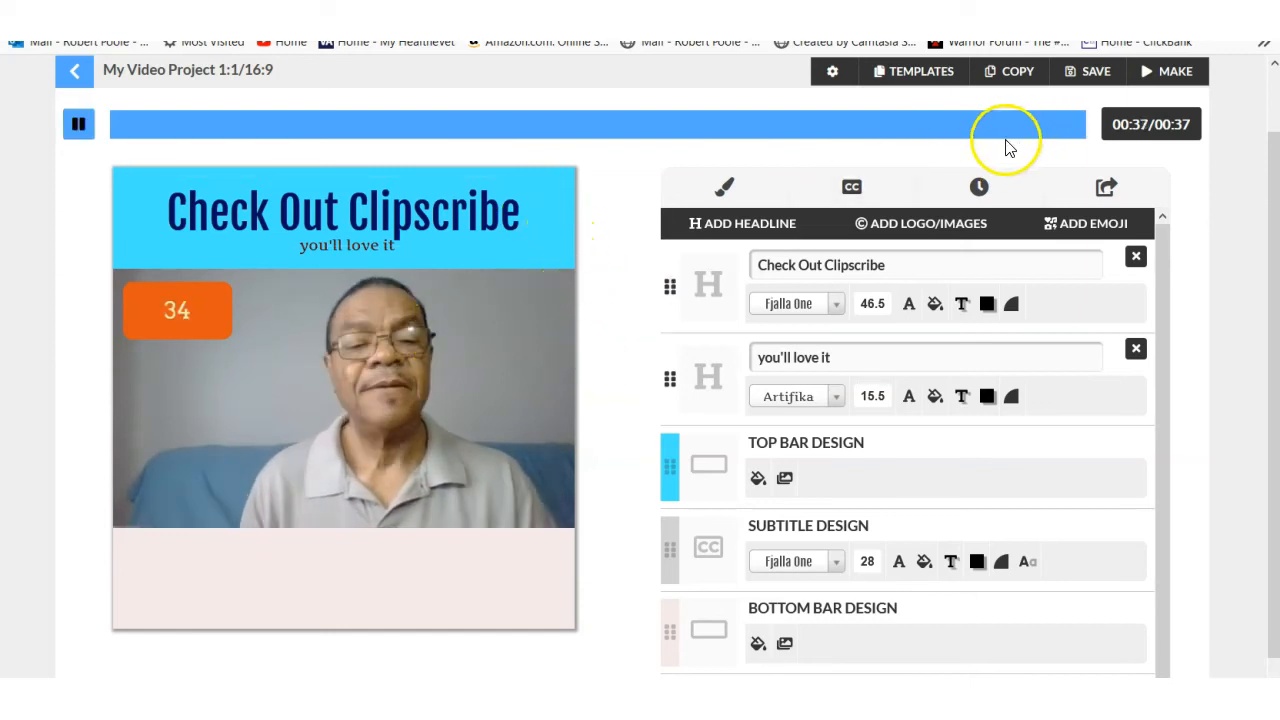
click(1173, 84)
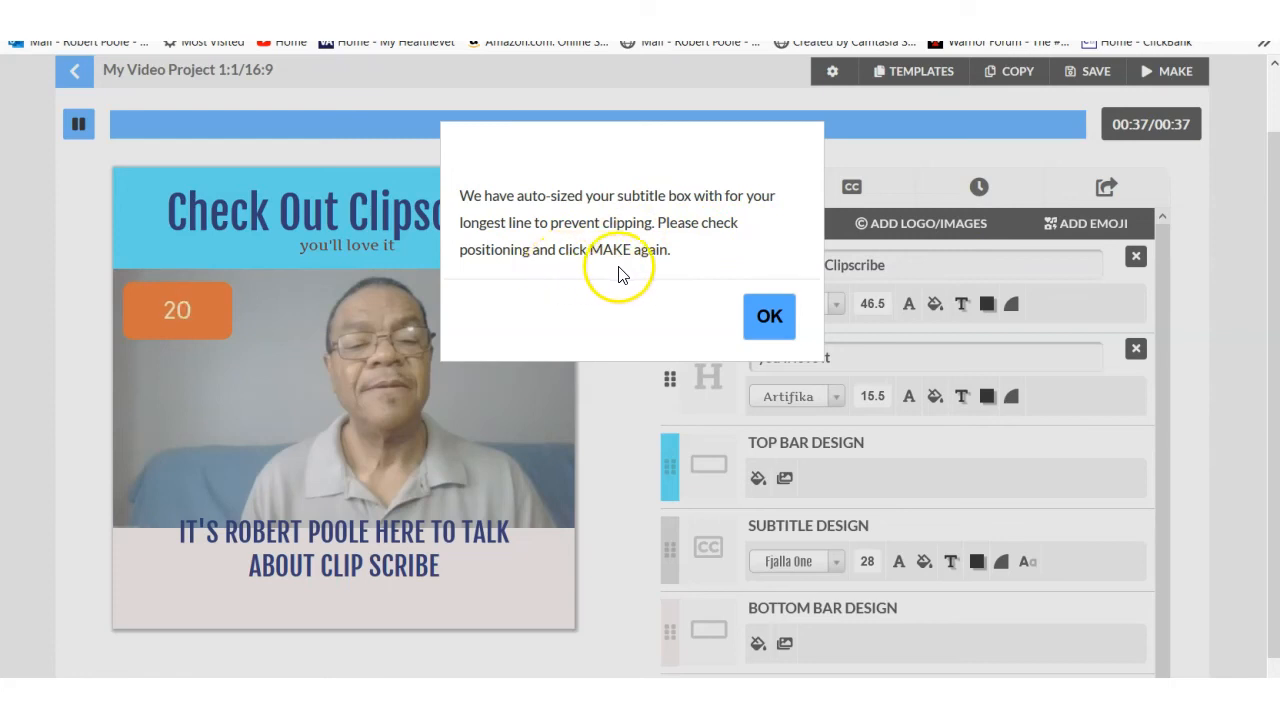
click(762, 318)
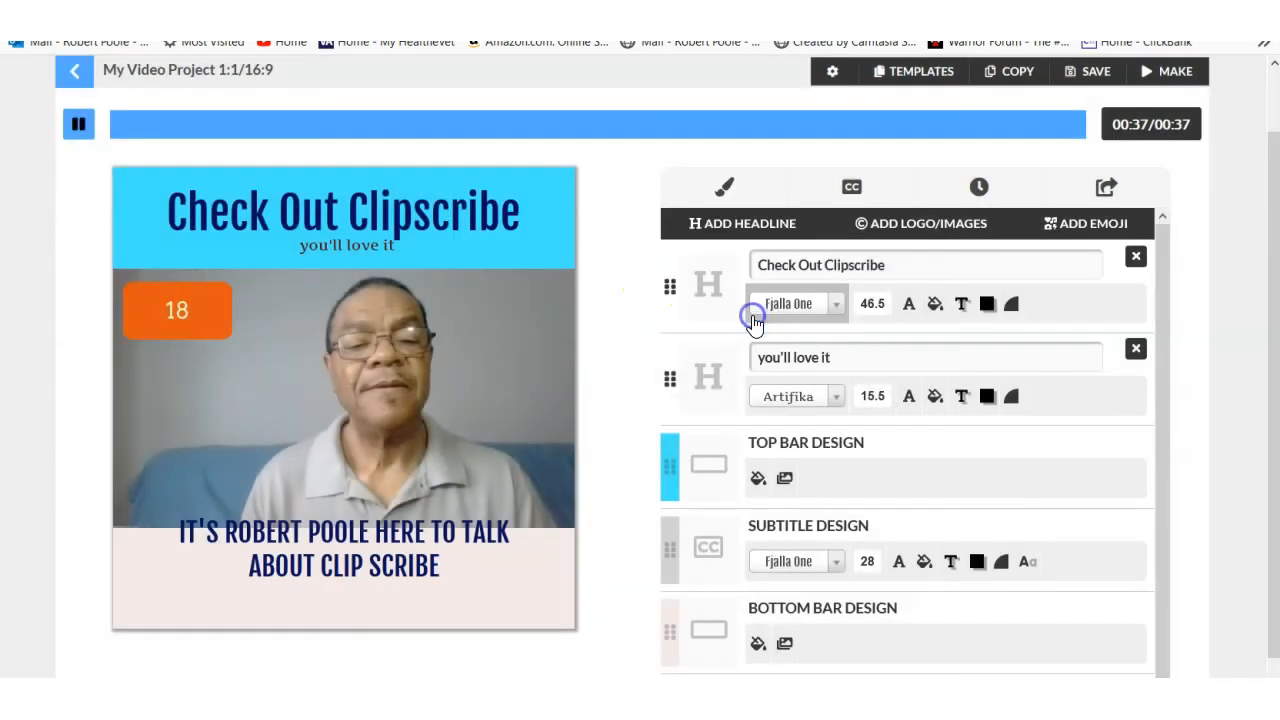
click(1172, 87)
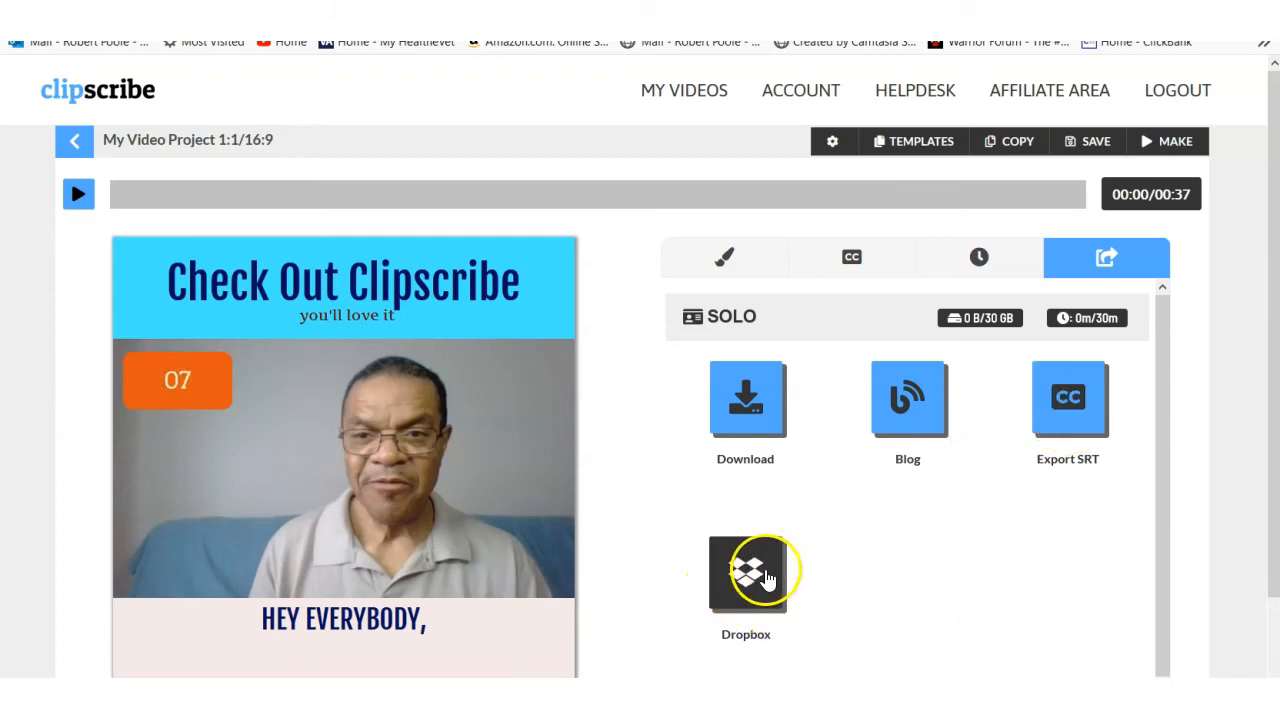
Step: Download the rendered MP4 video to the Desktop under the file name clipscribe
click(760, 388)
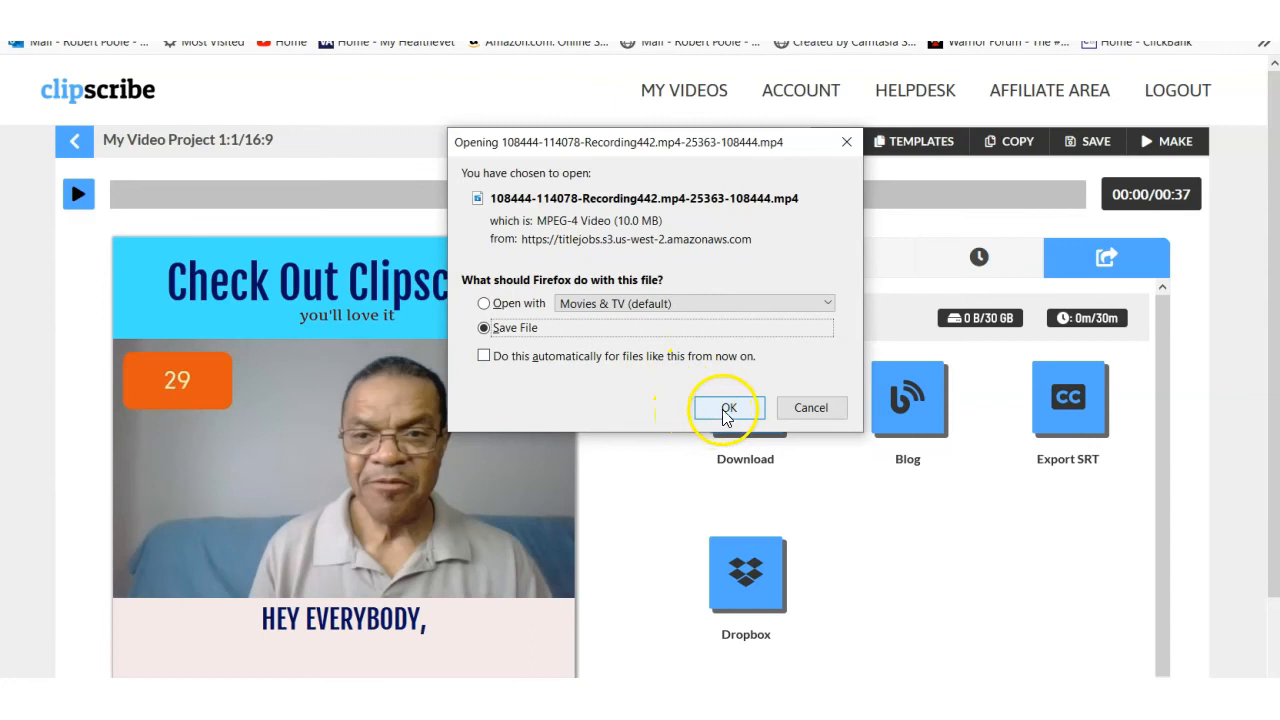
click(729, 409)
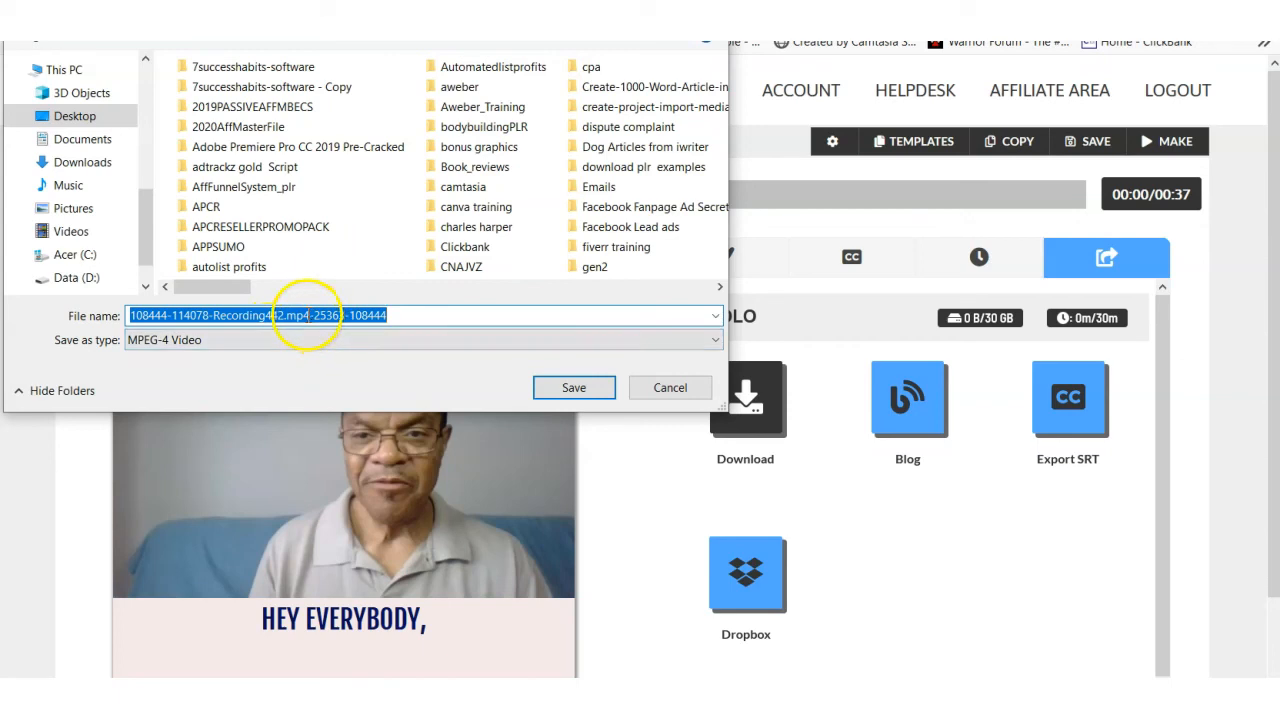
double_click(308, 315)
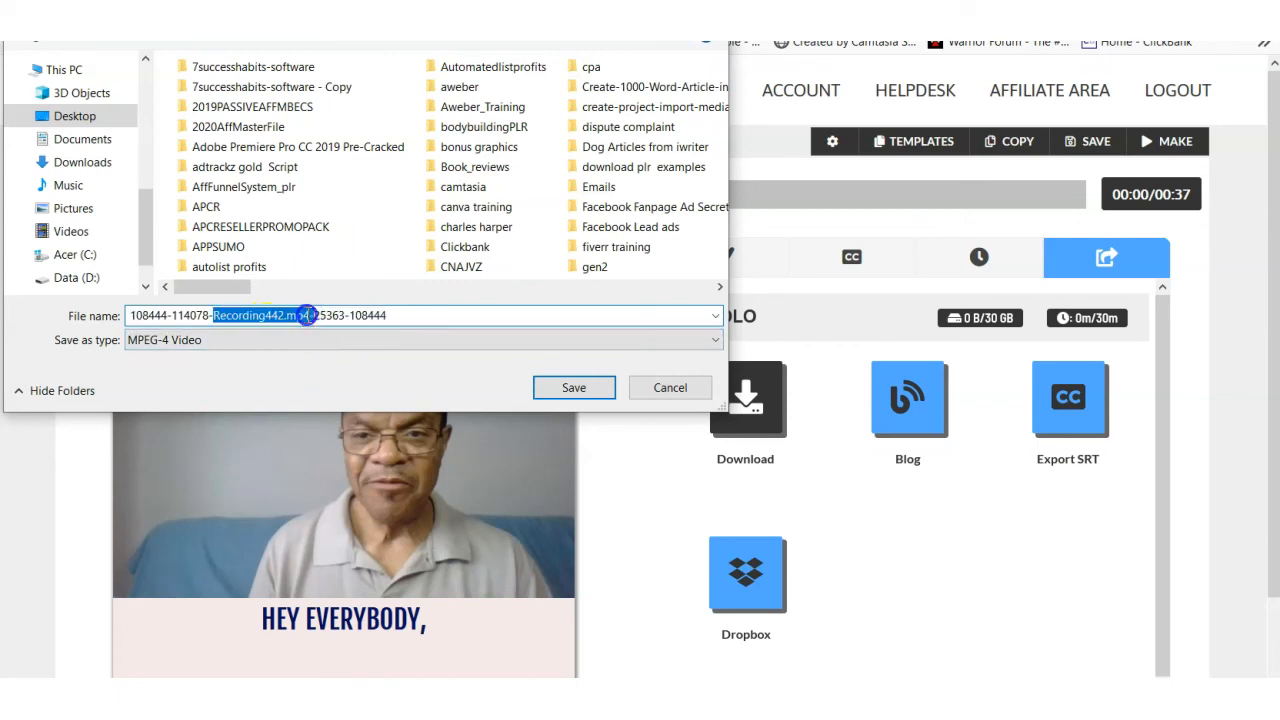
drag(396, 315, 168, 322)
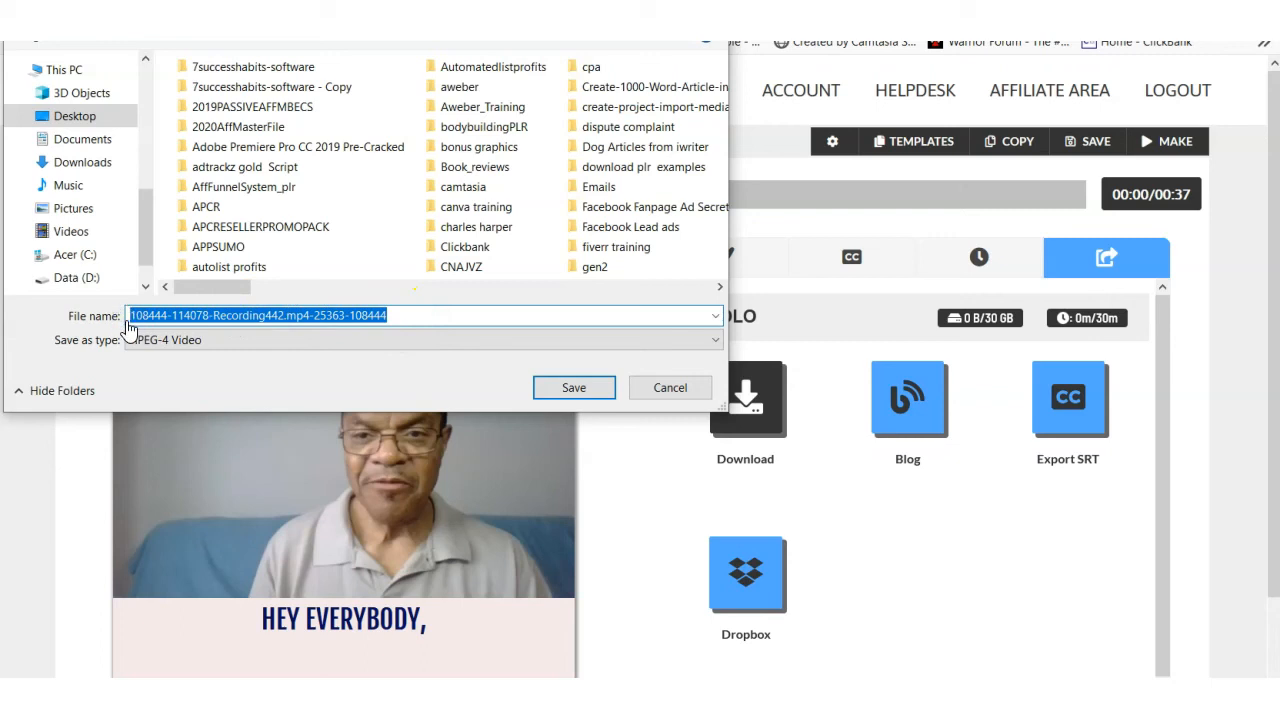
text(clipscribe)
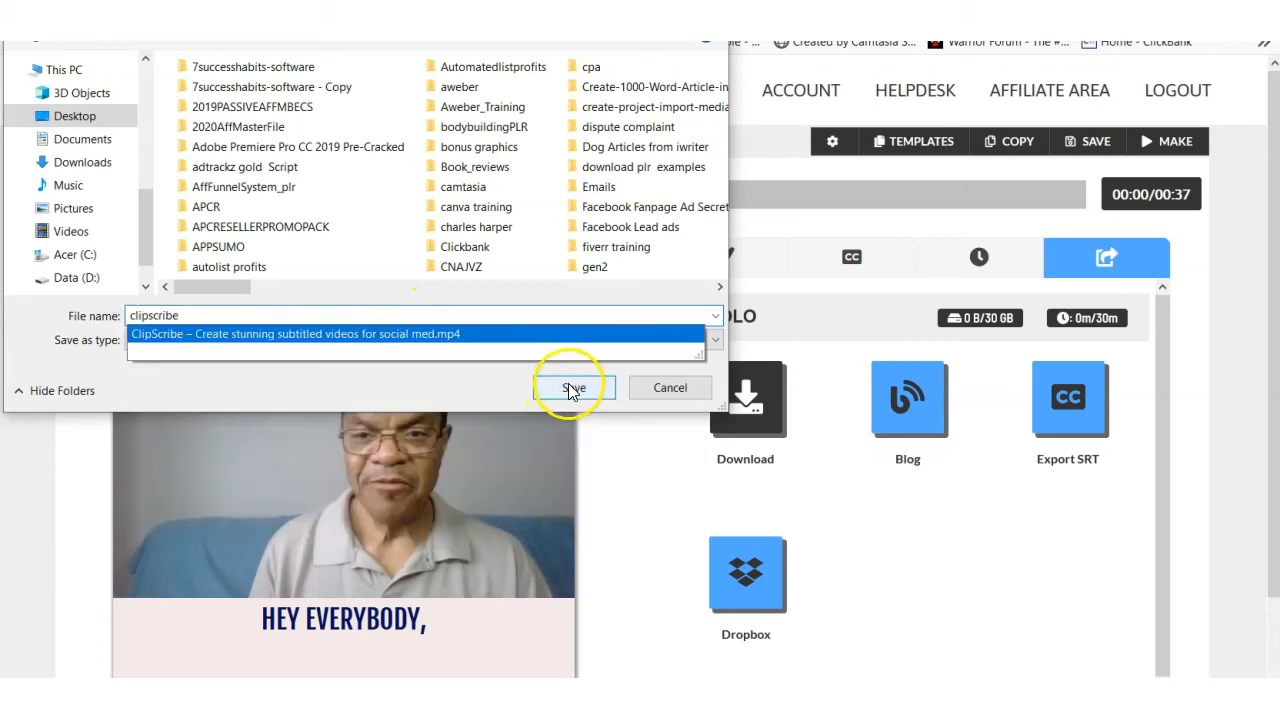
click(573, 390)
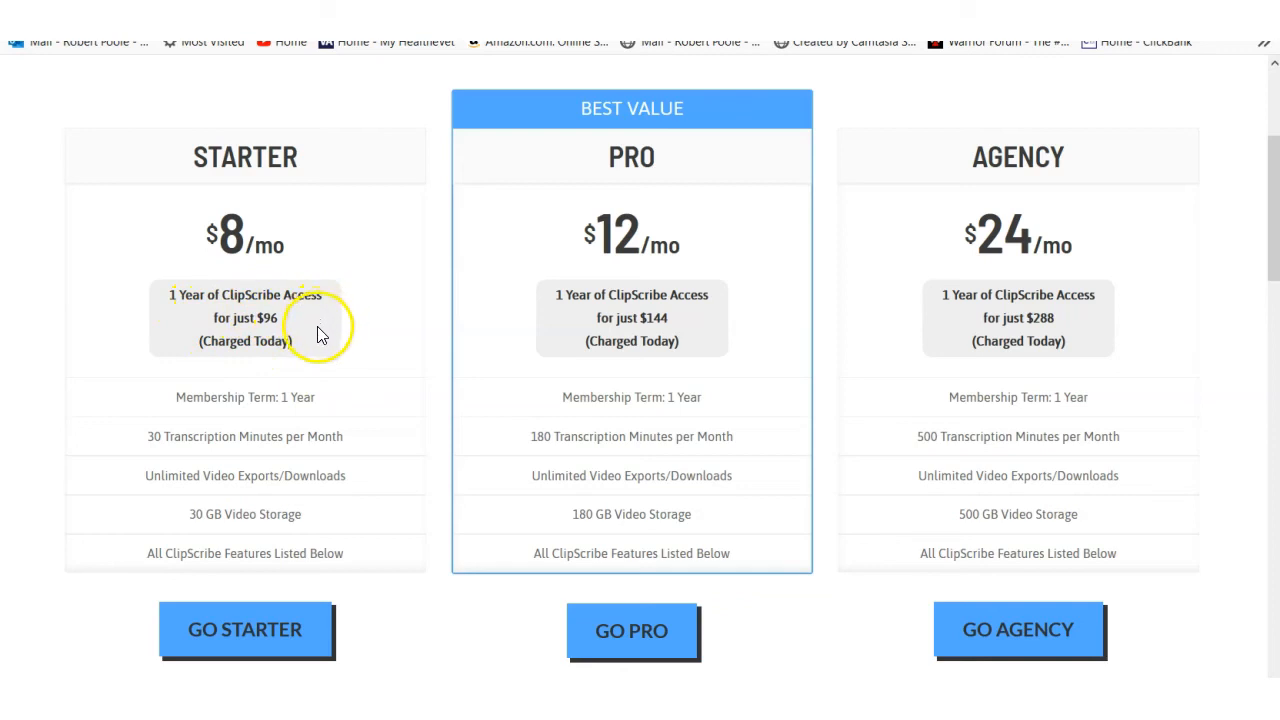
Step: Examine the yearly prices and limits of the Starter, Pro and Agency plans and the feature list on the Clipscribe pricing page
scroll(366, 300, down, 3)
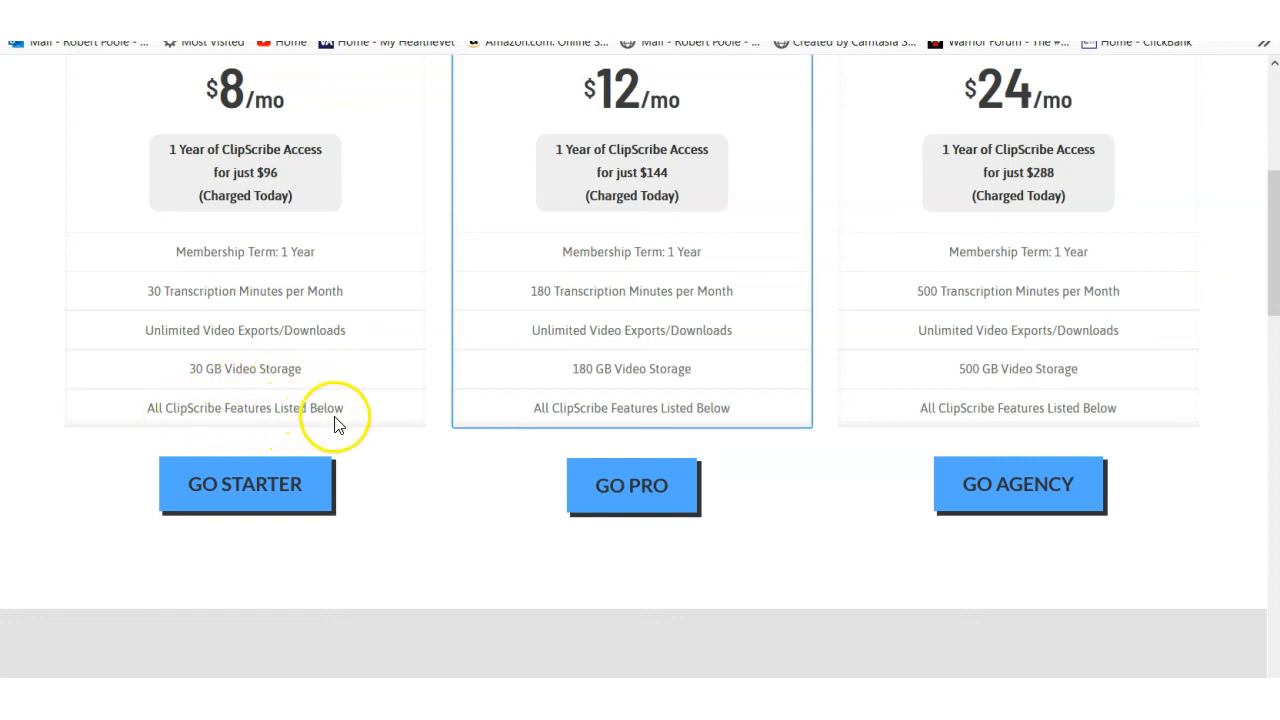
scroll(337, 463, down, 5)
scroll(337, 463, down, 2)
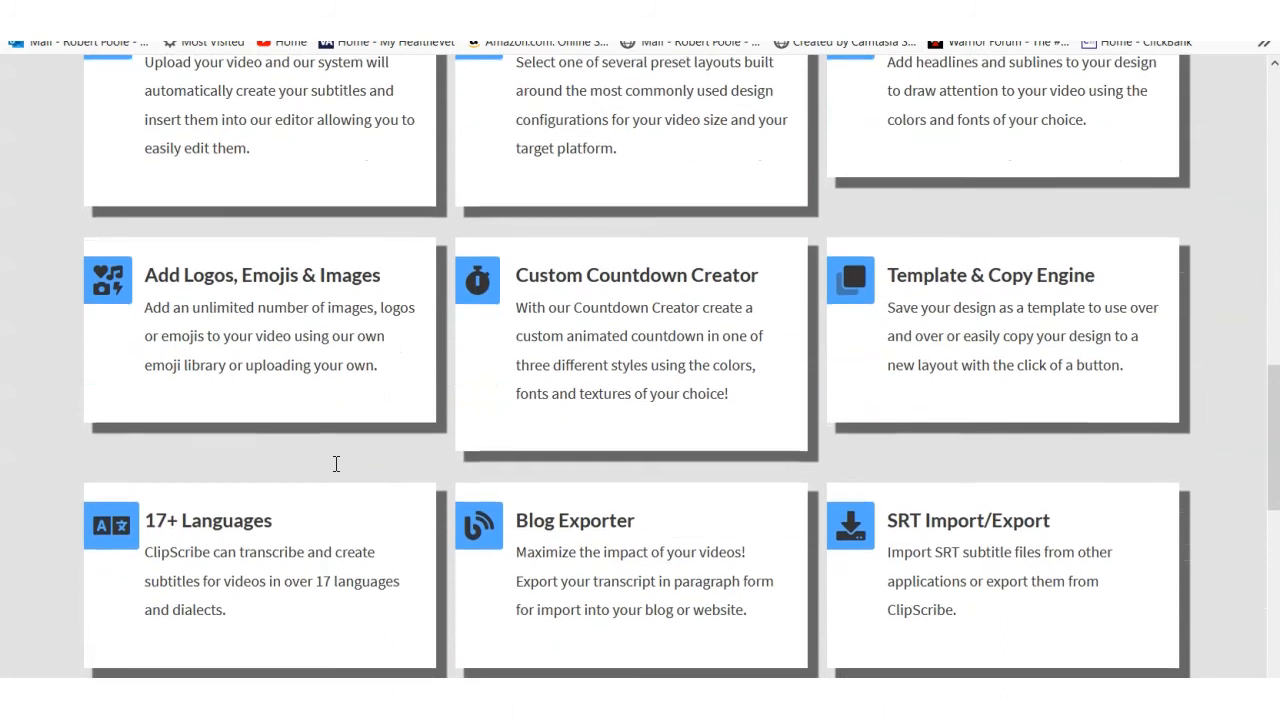
scroll(336, 463, up, 5)
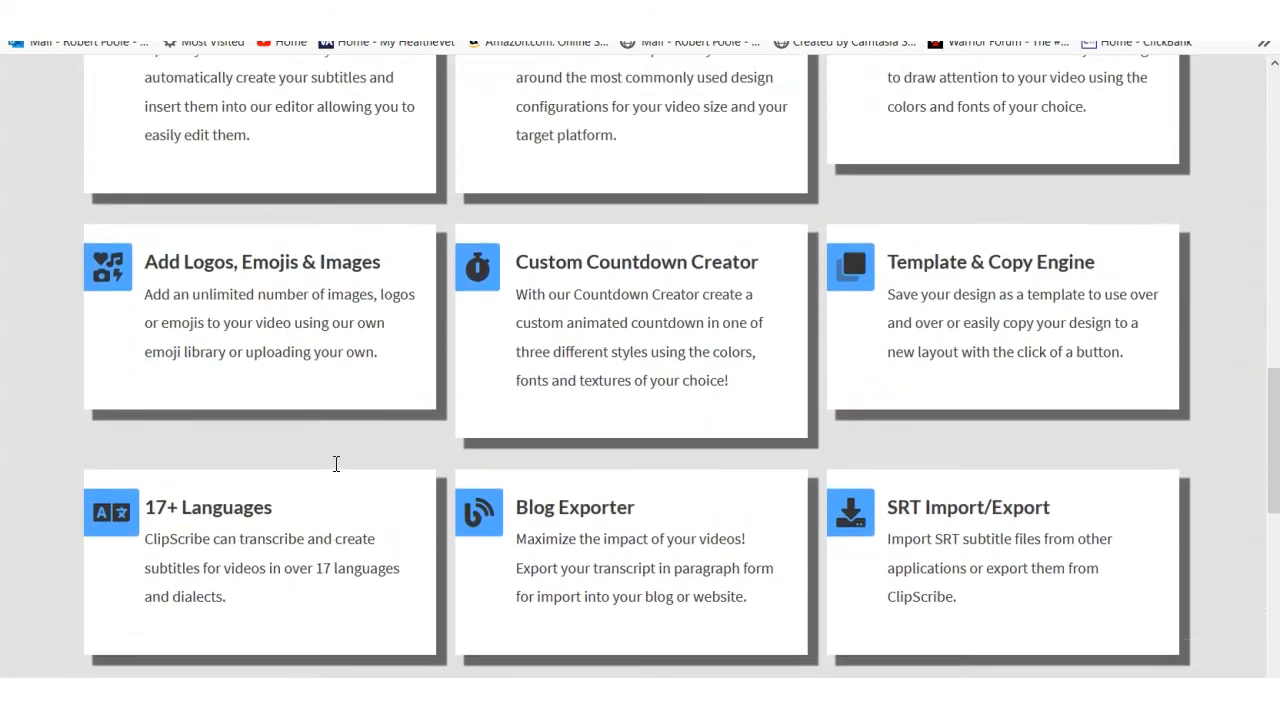
scroll(336, 472, up, 9)
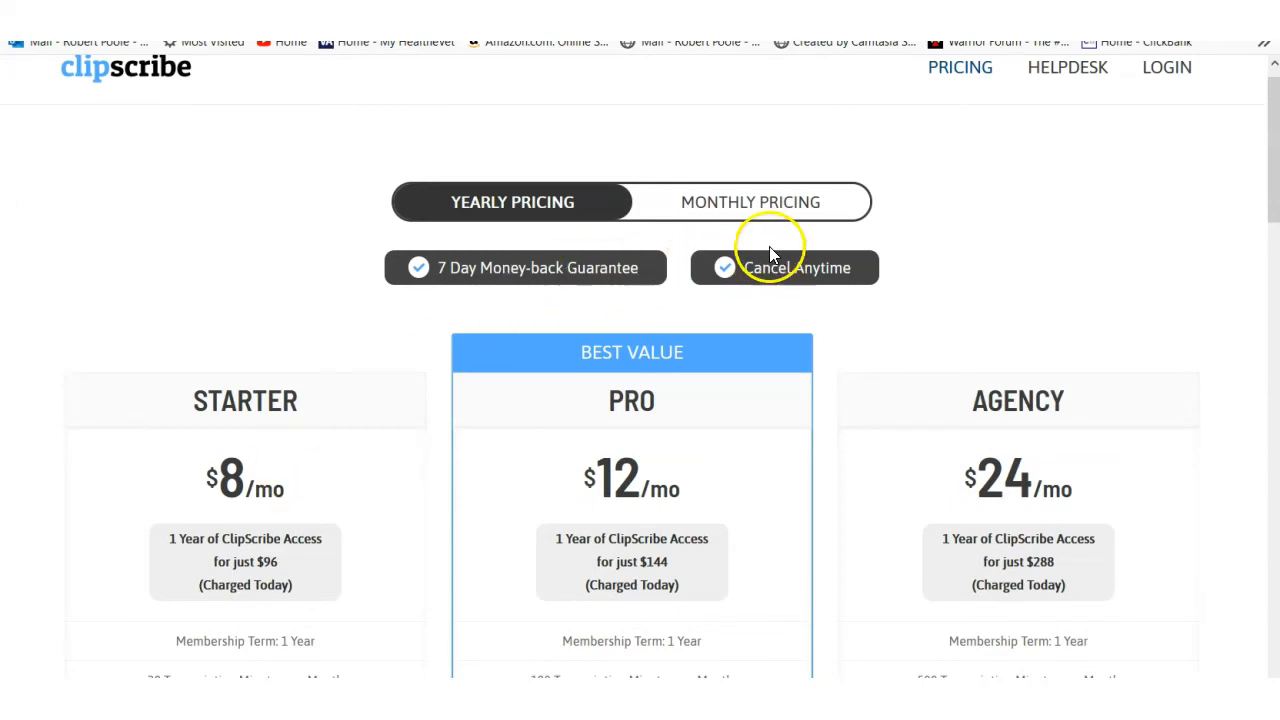
Step: Switch the plans to monthly pricing and compare the prices and limits of the Starter, Pro and Agency plans
click(748, 206)
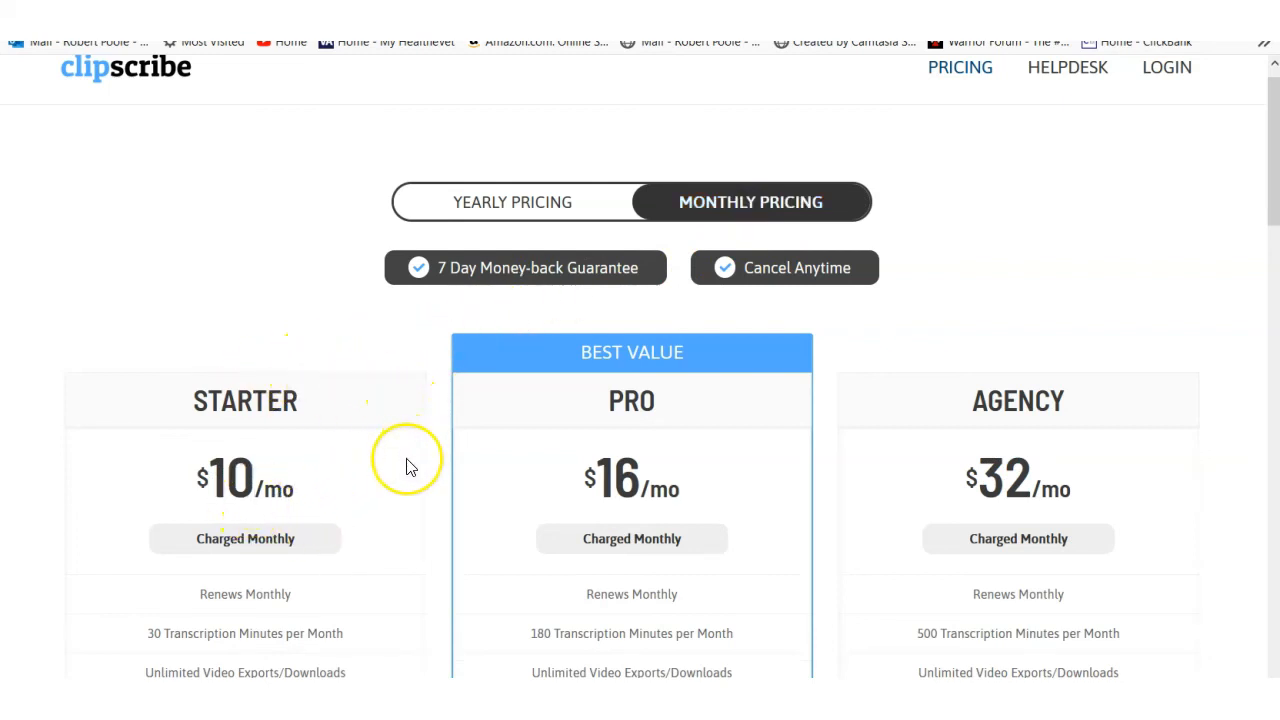
scroll(407, 467, down, 1)
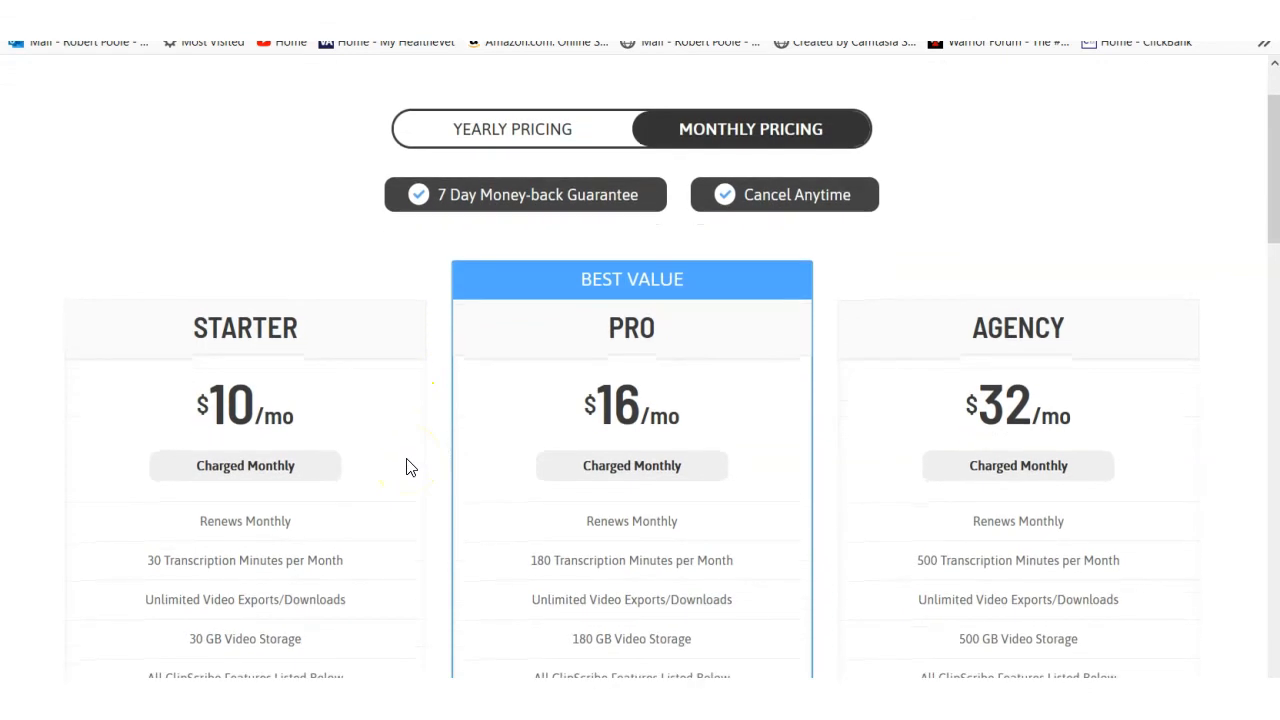
scroll(407, 467, down, 1)
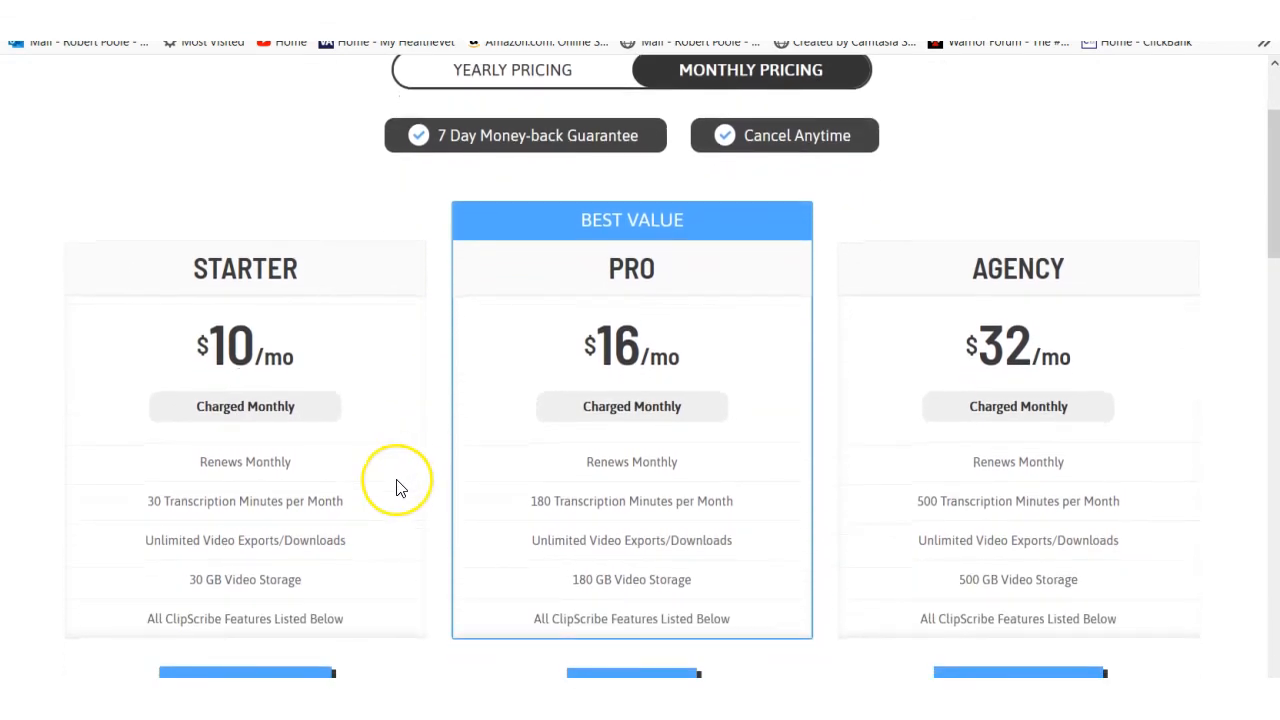
scroll(395, 486, down, 1)
scroll(397, 487, up, 3)
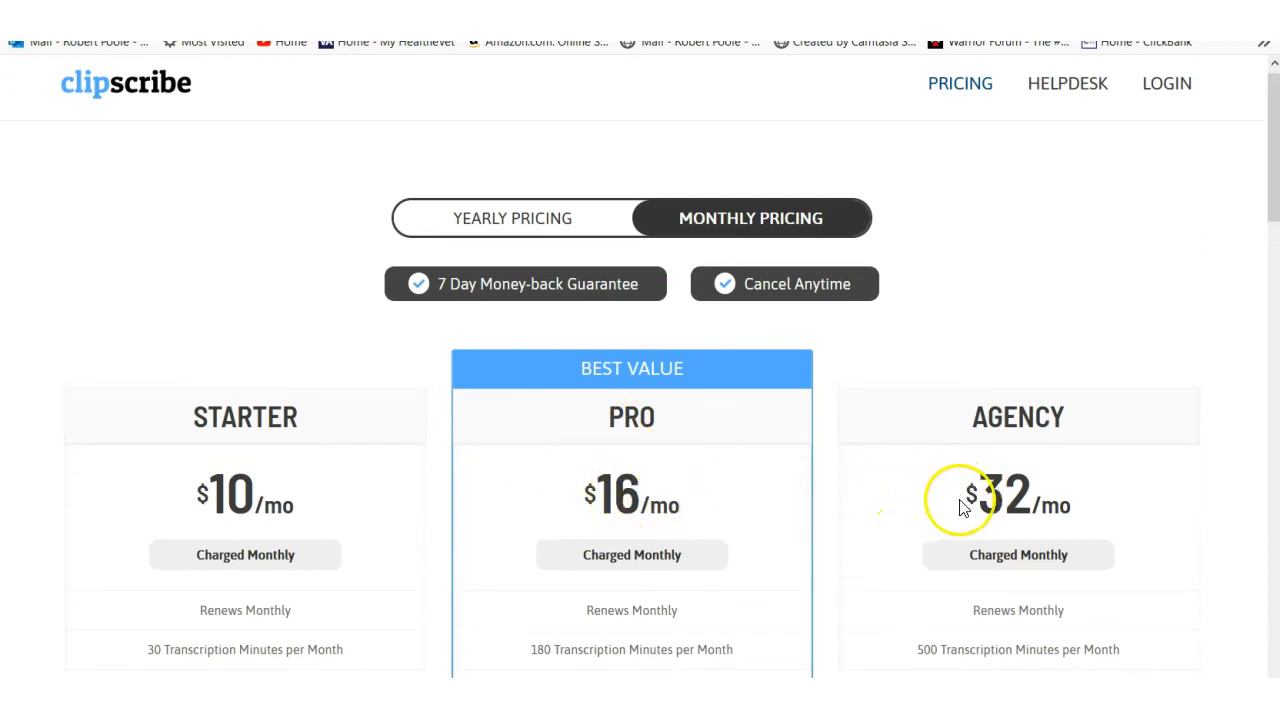
scroll(886, 346, down, 3)
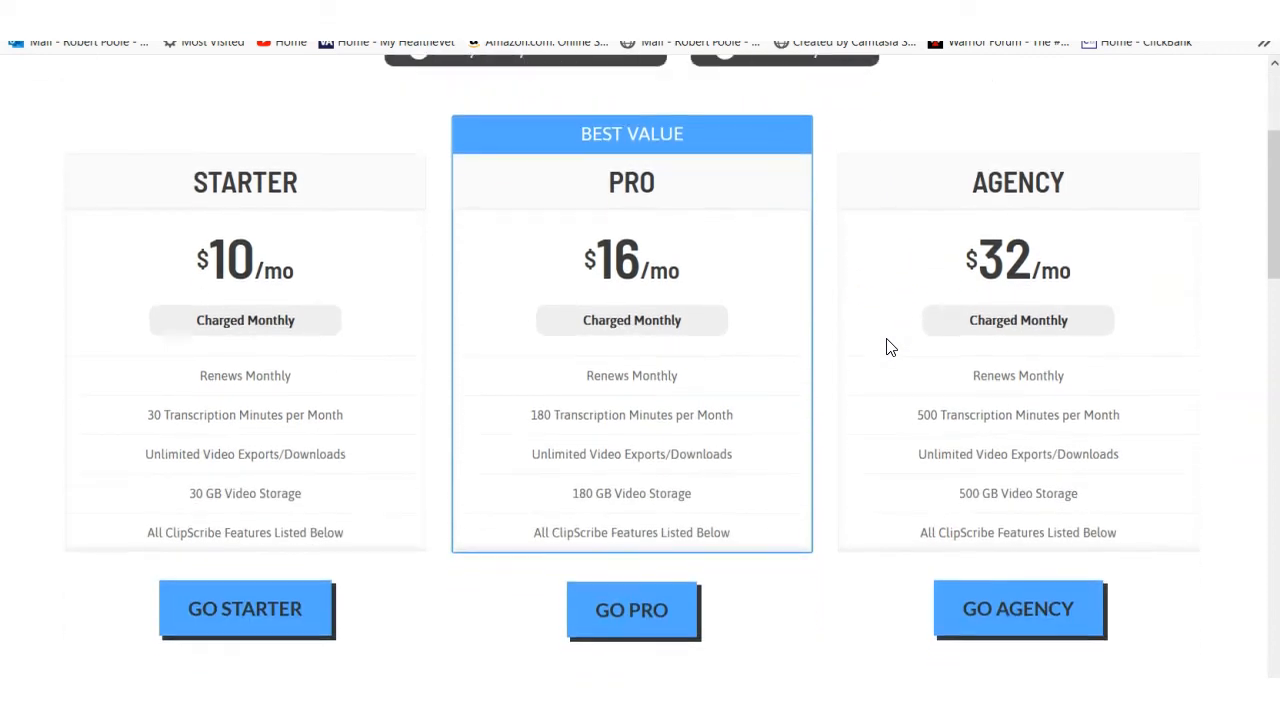
scroll(886, 346, up, 3)
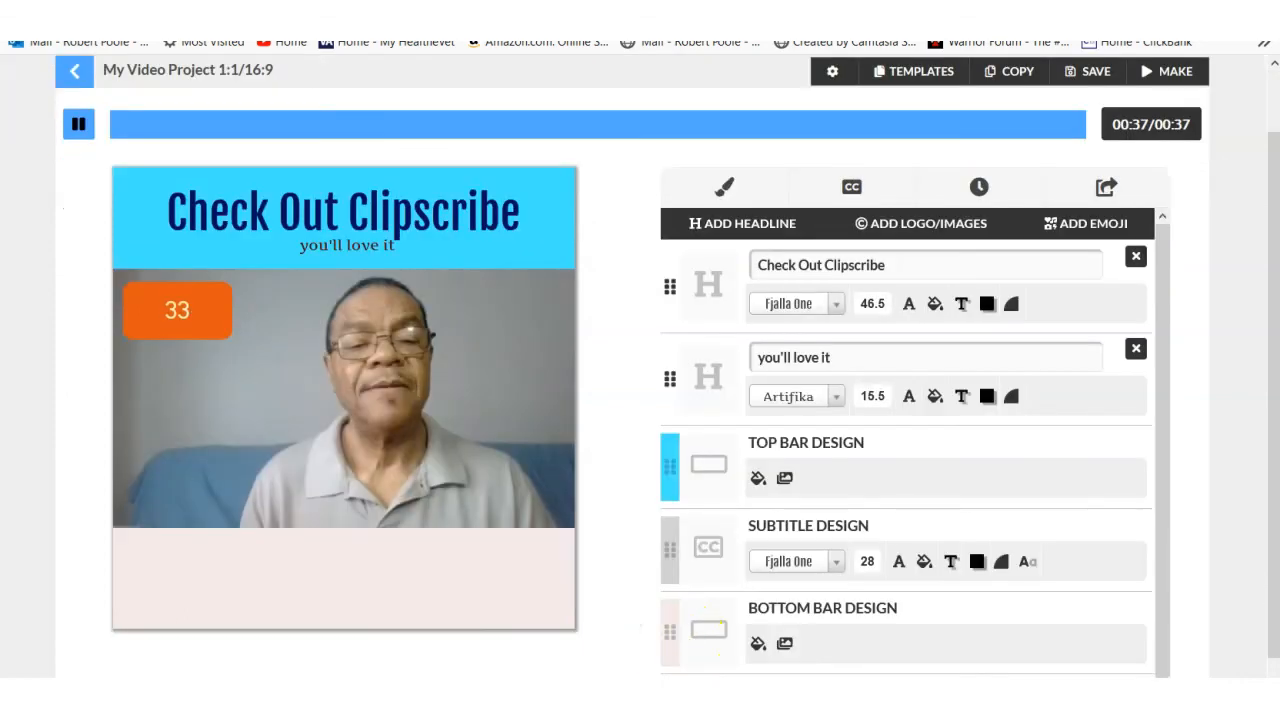
Step: Go from the video project editor to the My Videos page
click(112, 418)
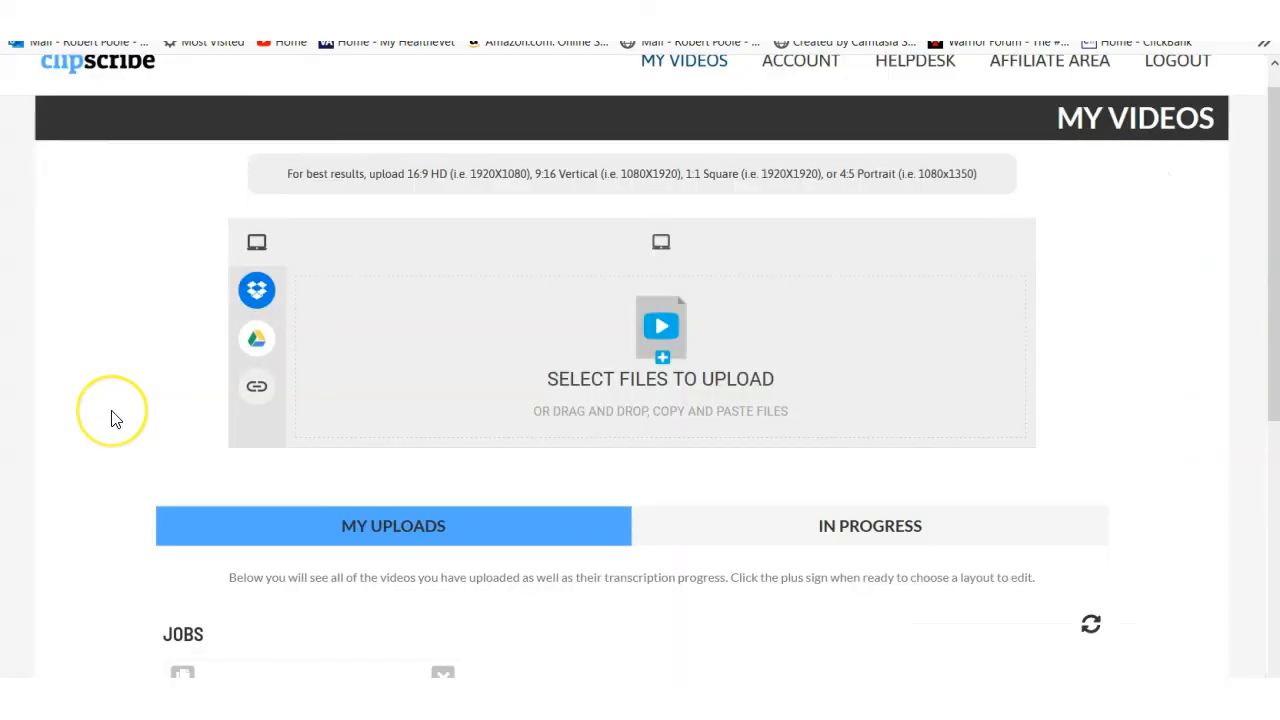